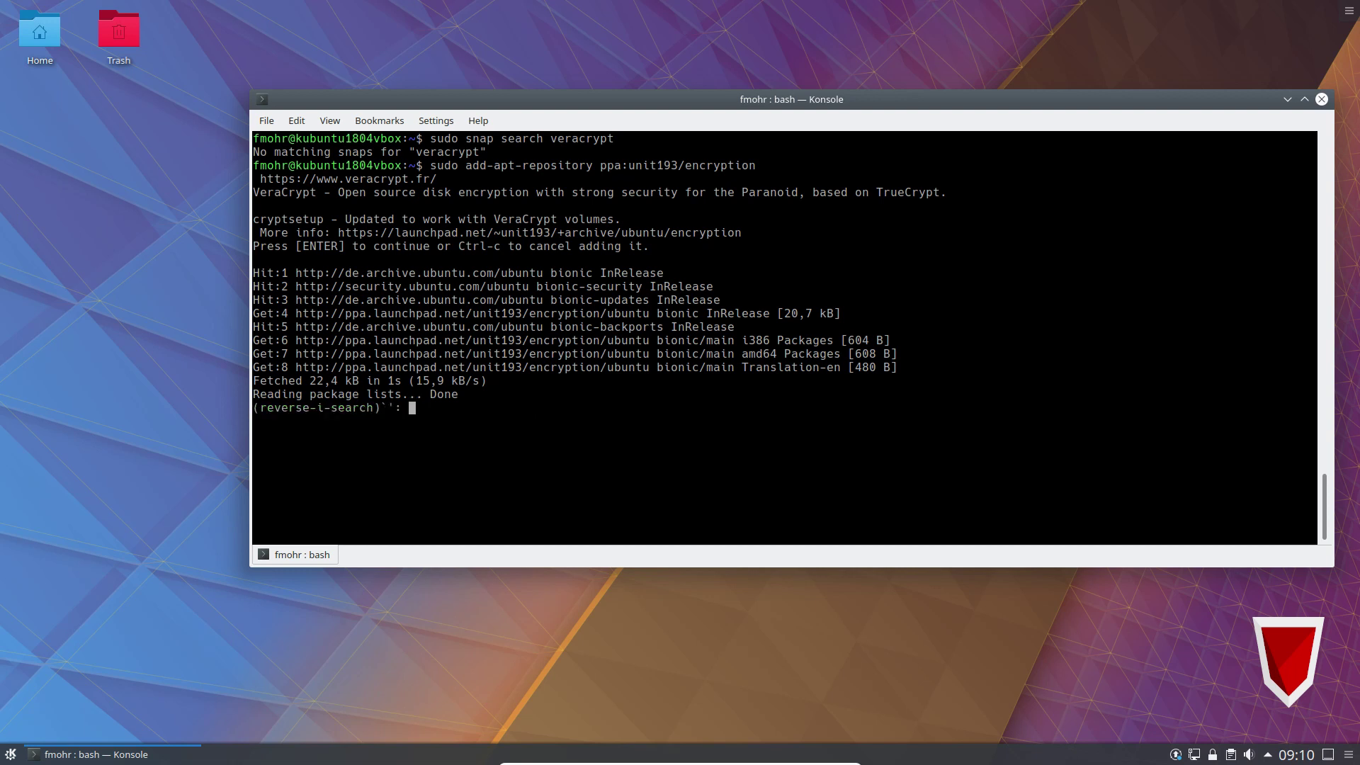
{"action": "key", "text": "ctrl+r"}
Rerun apt search veracrypt, then install VeraCrypt 1.23 with sudo apt install veracrypt, confirming Y.
{"action": "key", "text": "Return"}
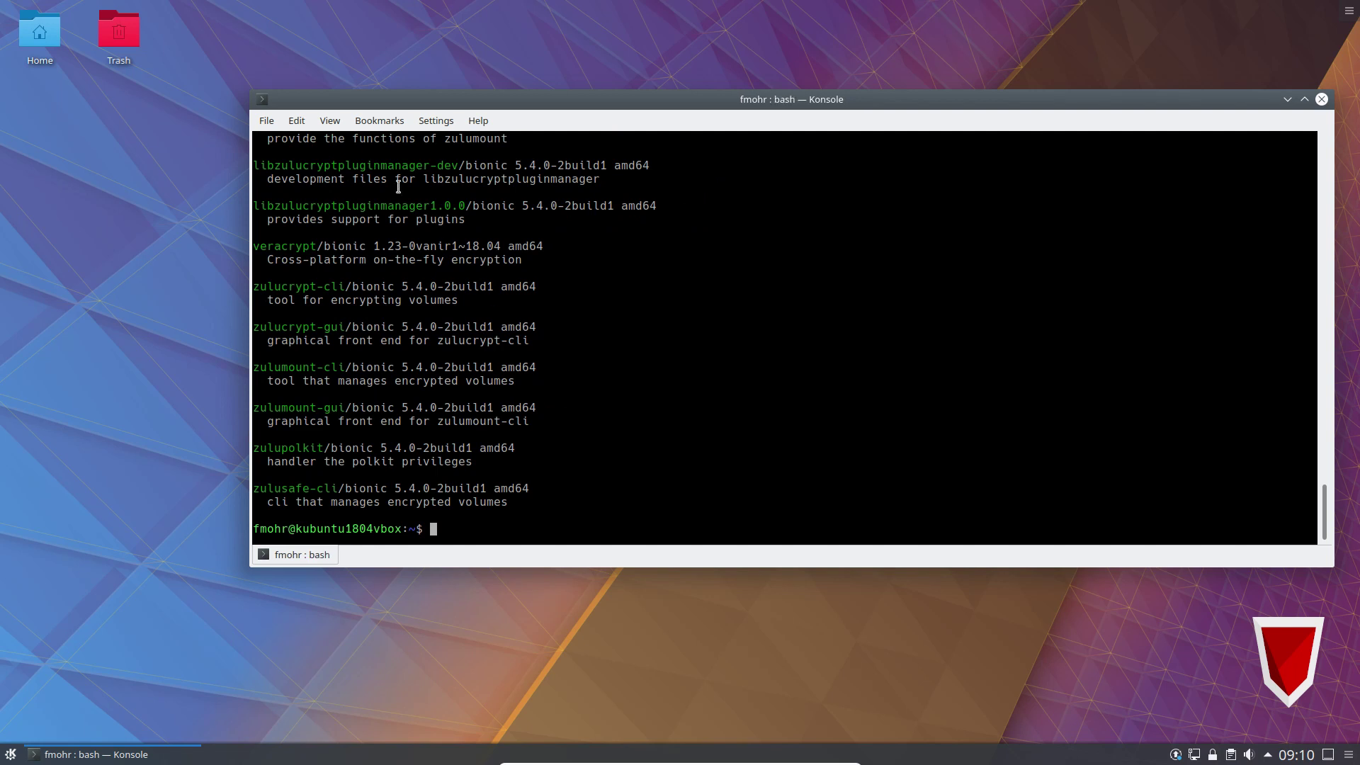
{"action": "triple_click", "coordinate": [290, 248]}
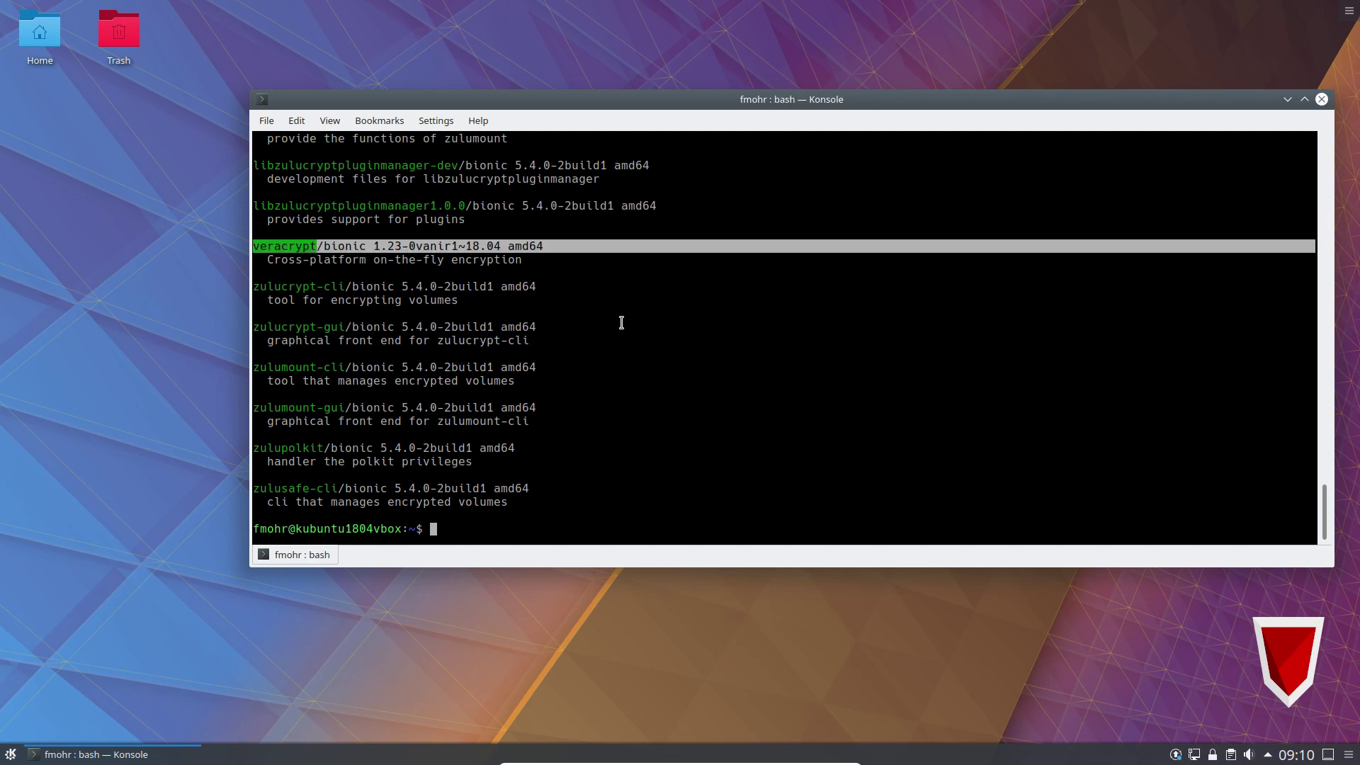
{"action": "type", "text": "sudo apt install veracrypt"}
{"action": "key", "text": "Return"}
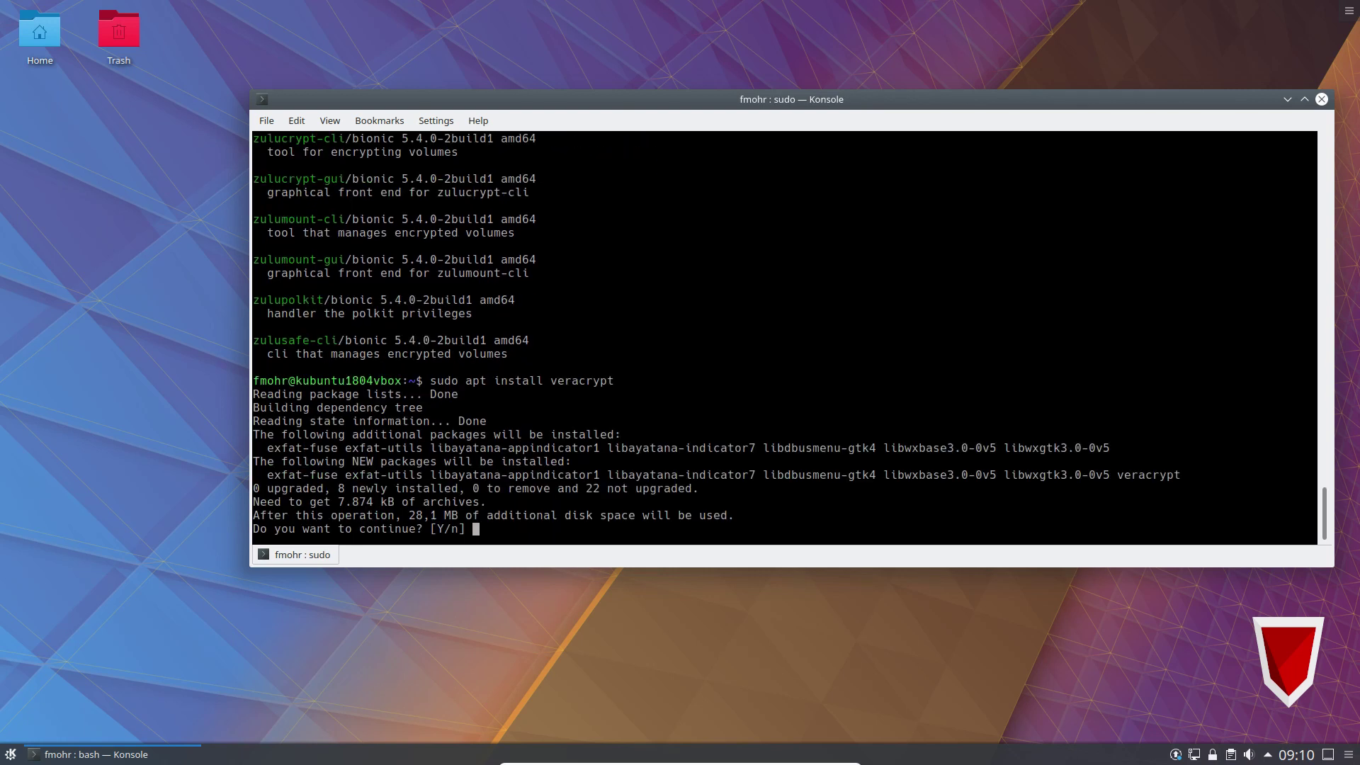
{"action": "key", "text": "Return"}
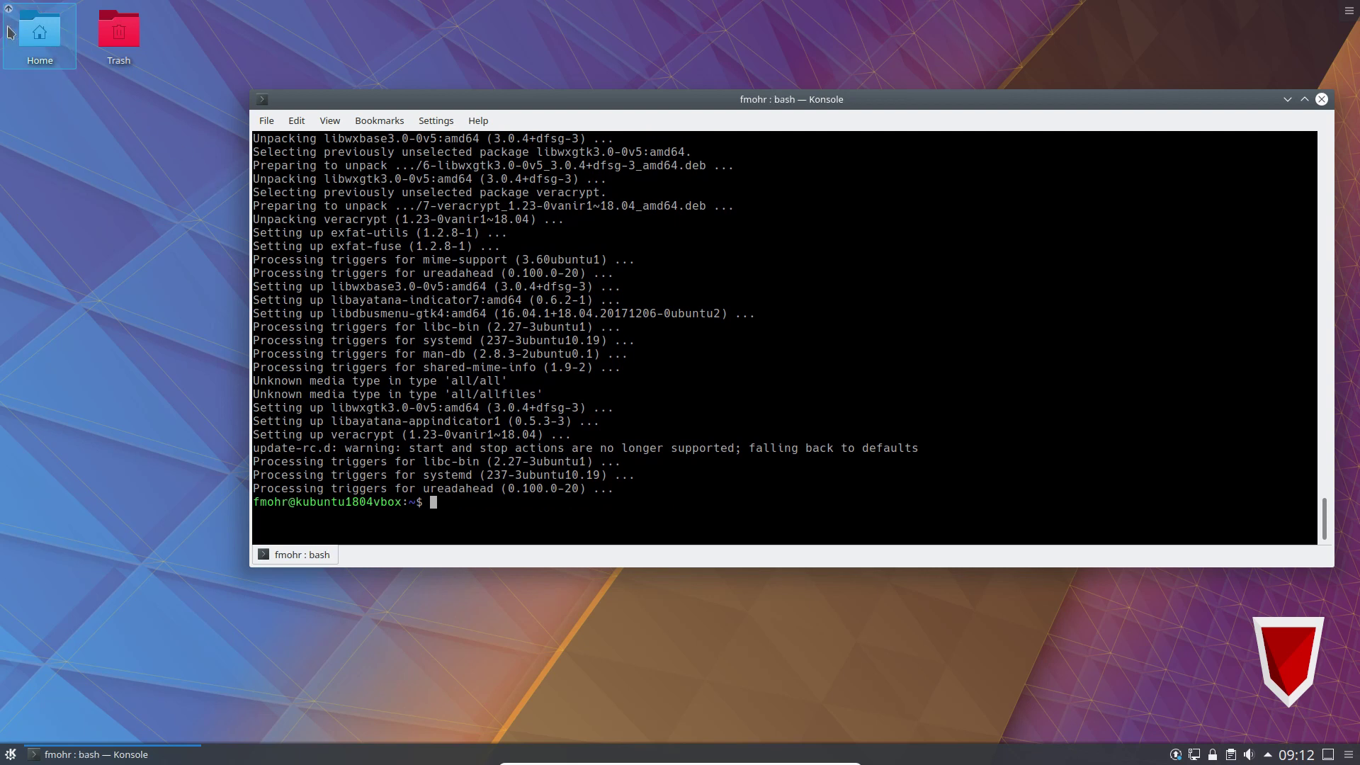
{"action": "left_click", "coordinate": [39, 45]}
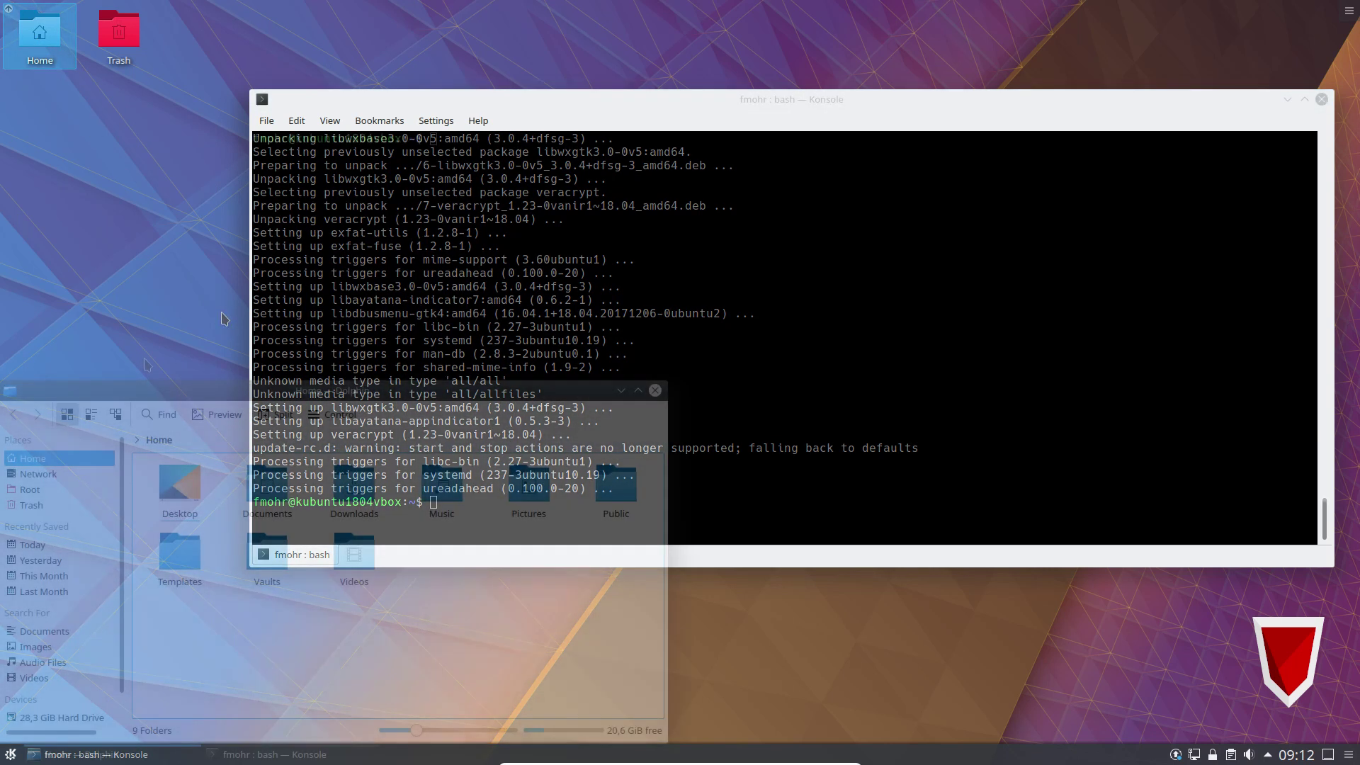
{"action": "left_click_drag", "start_coordinate": [156, 392], "coordinate": [331, 271]}
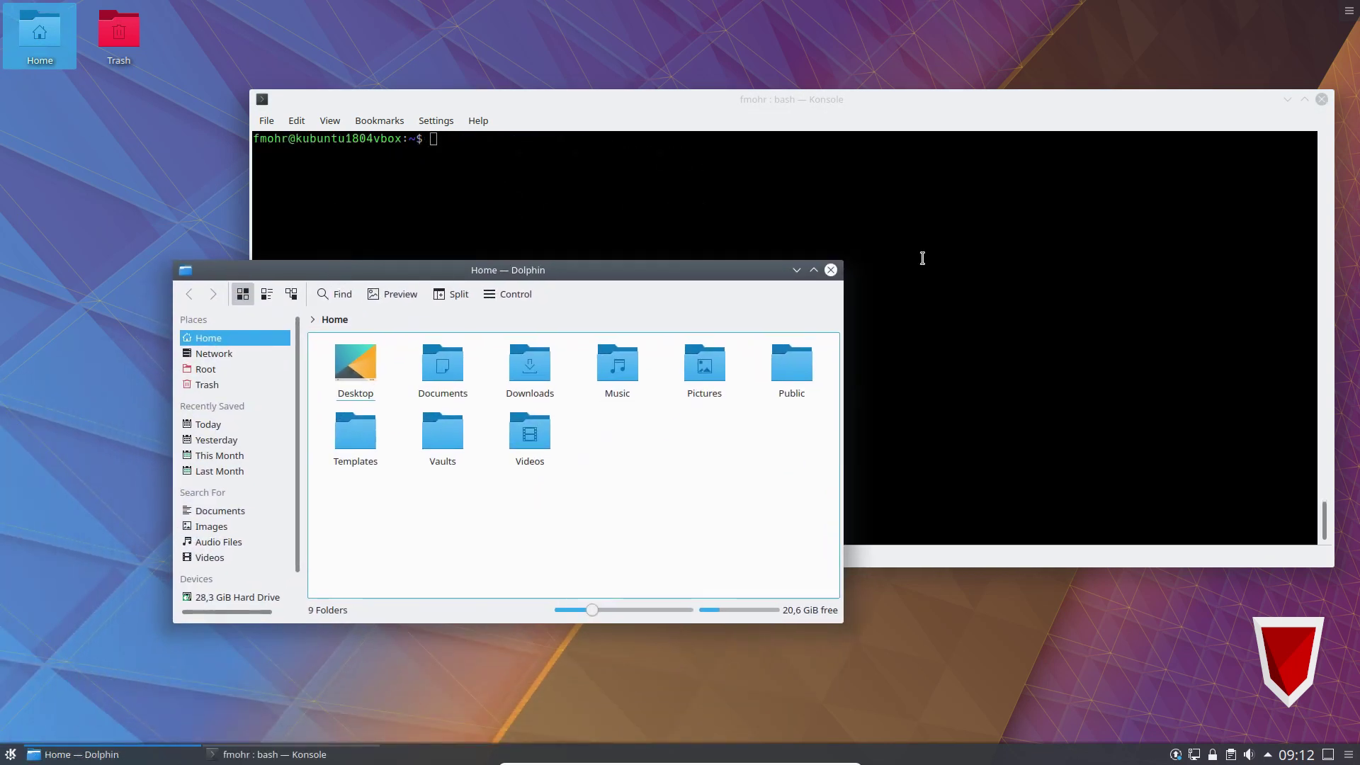
{"action": "left_click_drag", "start_coordinate": [846, 264], "coordinate": [1103, 119]}
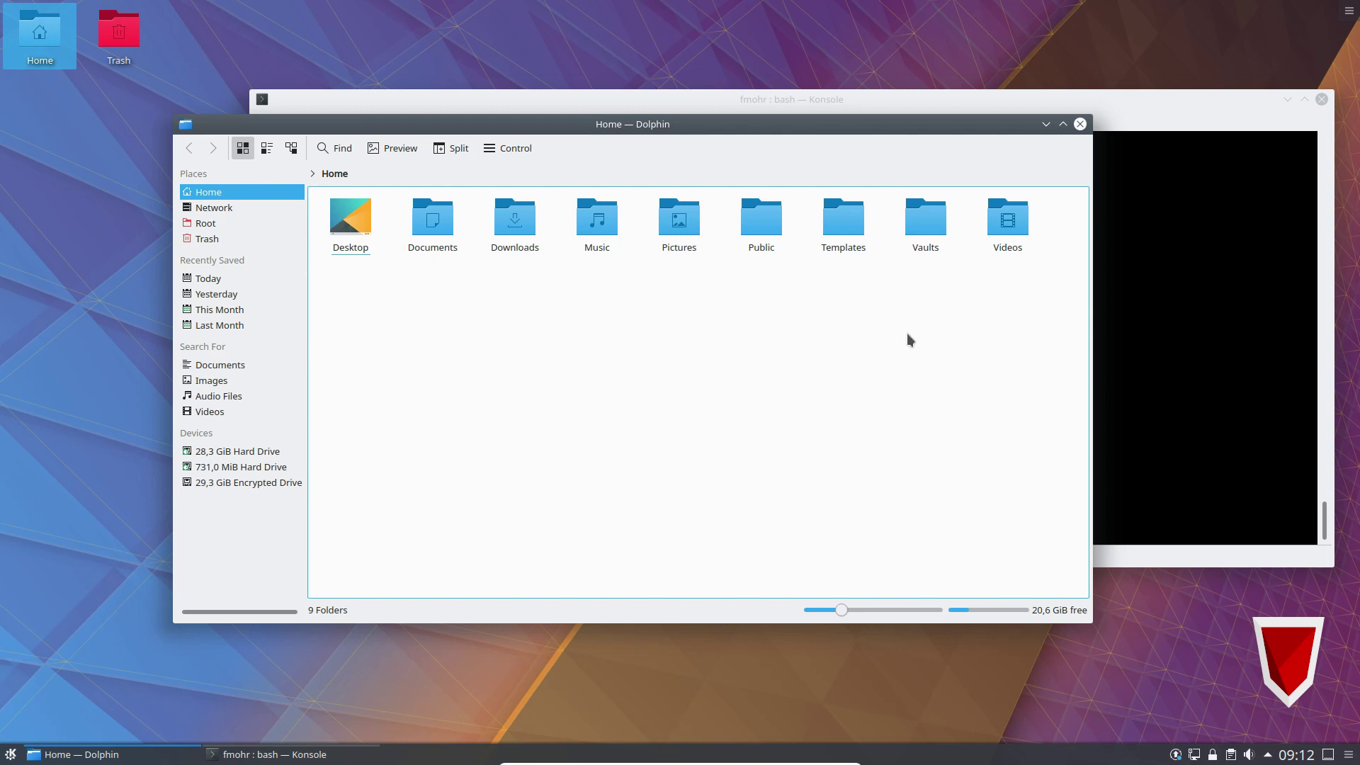
{"action": "left_click", "coordinate": [1080, 124]}
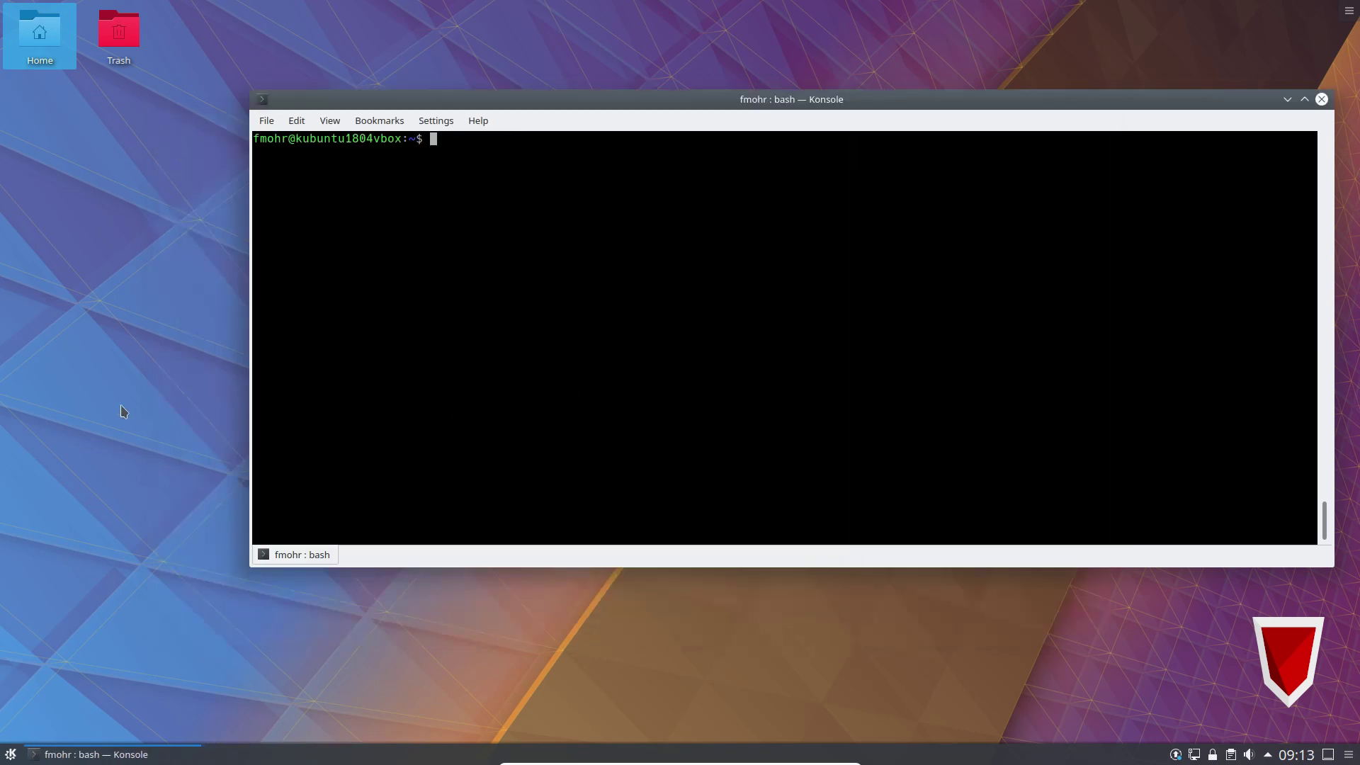
{"action": "left_click", "coordinate": [119, 407]}
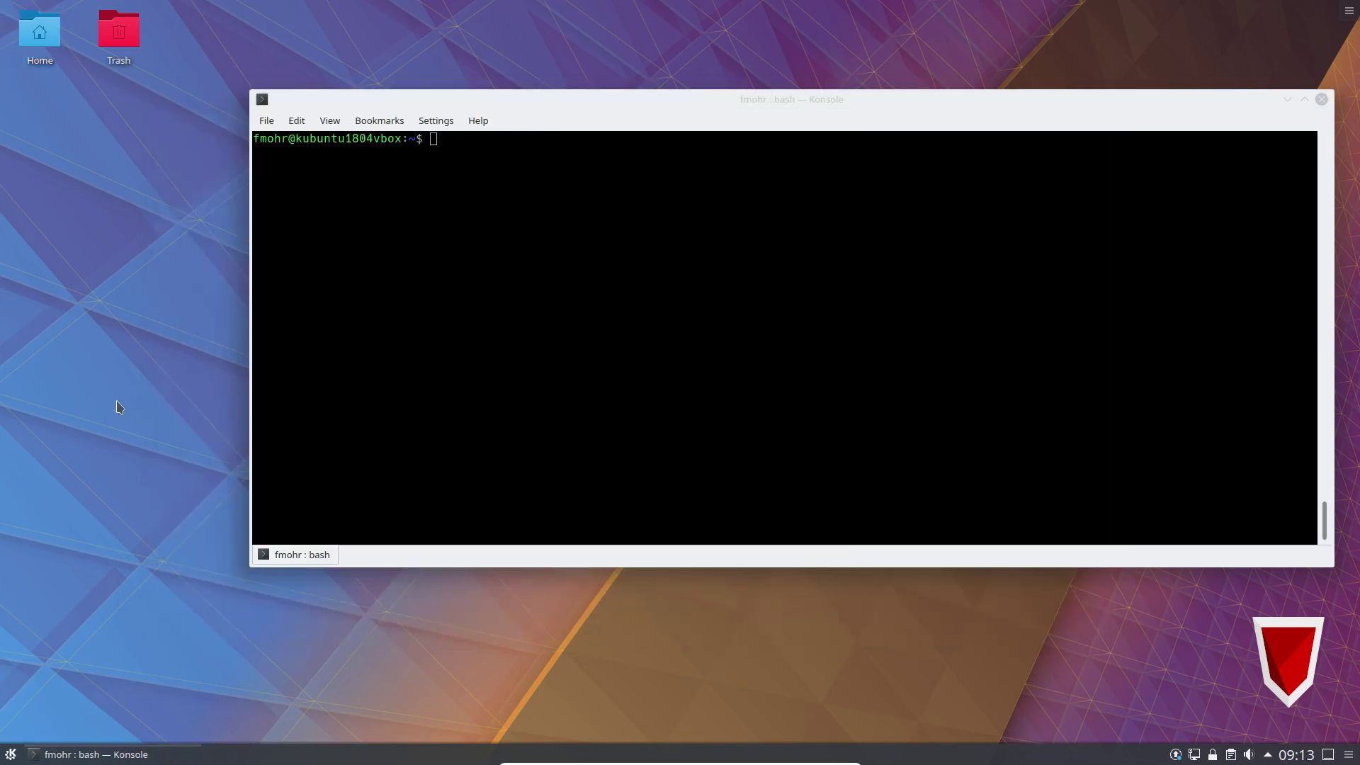
Launch VeraCrypt from the application search.
{"action": "key", "text": "alt+space"}
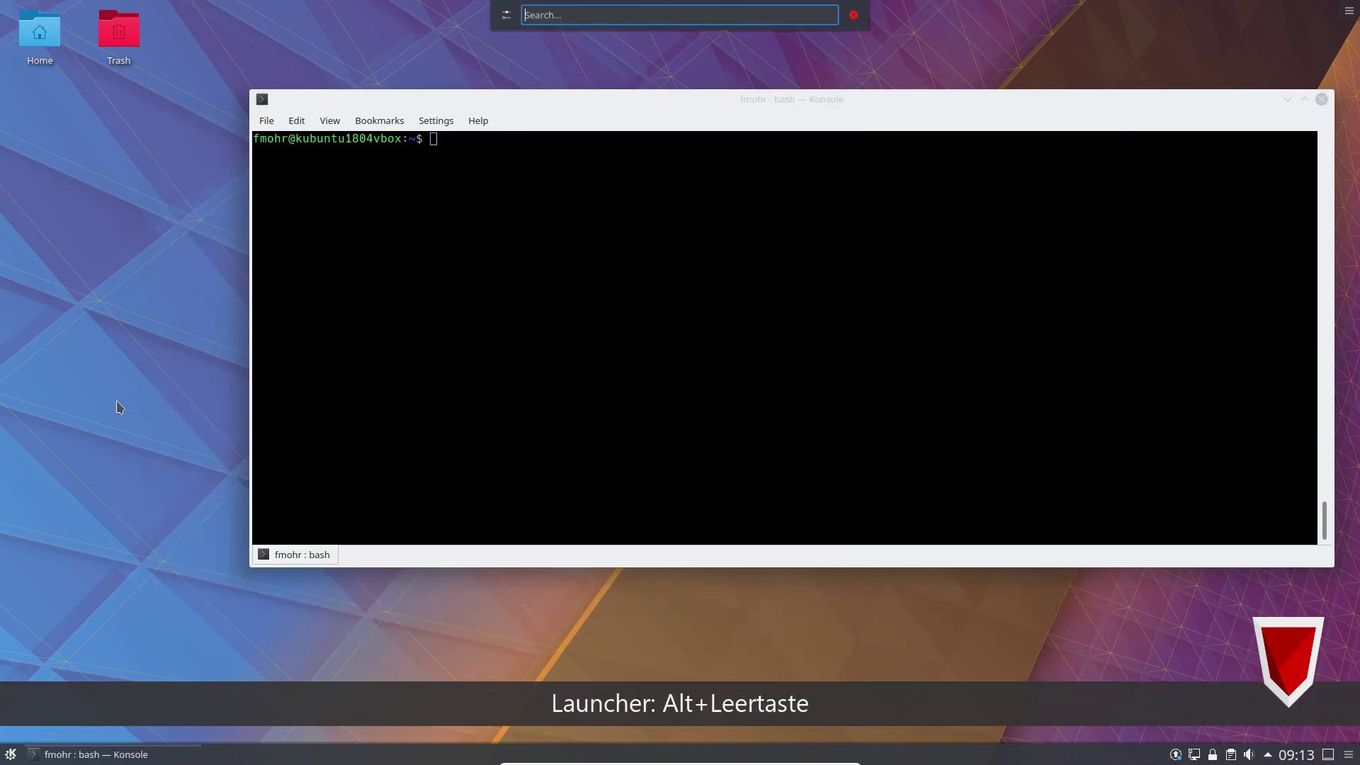
{"action": "type", "text": "veracryot"}
{"action": "key", "text": "BackSpace"}
{"action": "key", "text": "BackSpace"}
{"action": "key", "text": "BackSpace"}
{"action": "key", "text": "BackSpace"}
{"action": "key", "text": "BackSpace"}
{"action": "key", "text": "BackSpace"}
{"action": "key", "text": "BackSpace"}
{"action": "key", "text": "BackSpace"}
{"action": "key", "text": "BackSpace"}
{"action": "type", "text": "veracrypt"}
{"action": "key", "text": "Return"}
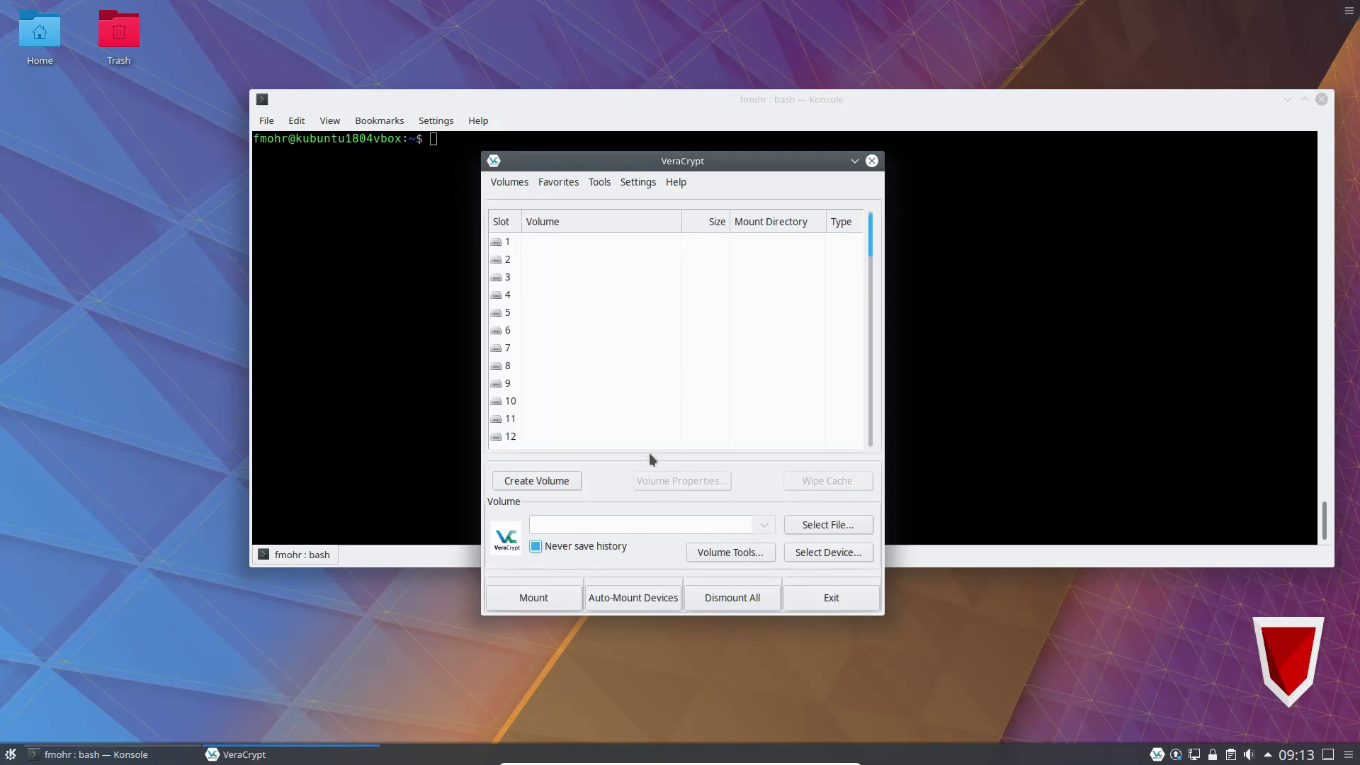
Select slot 1 and choose device /dev/sdb1 as the volume.
{"action": "left_click", "coordinate": [507, 243]}
{"action": "left_click", "coordinate": [813, 556]}
{"action": "left_click", "coordinate": [553, 366]}
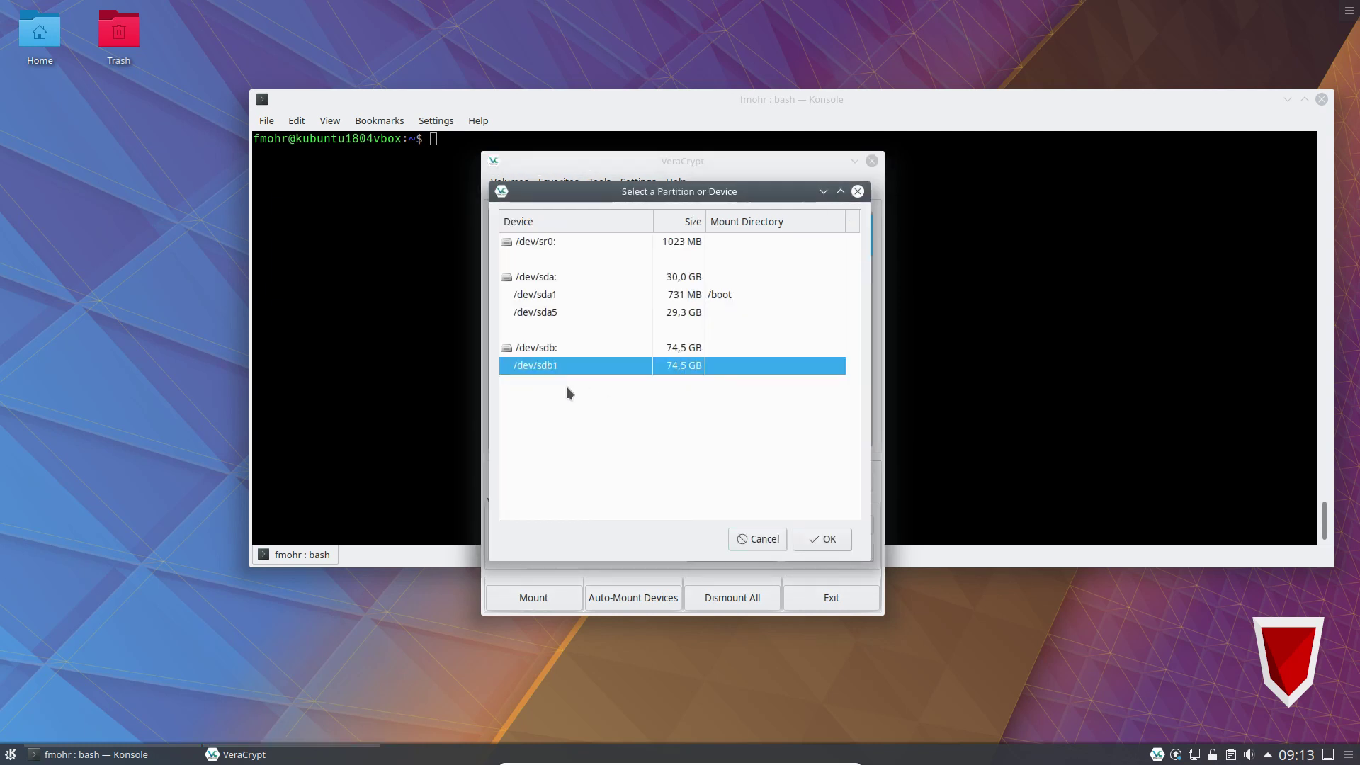
{"action": "left_click", "coordinate": [830, 544]}
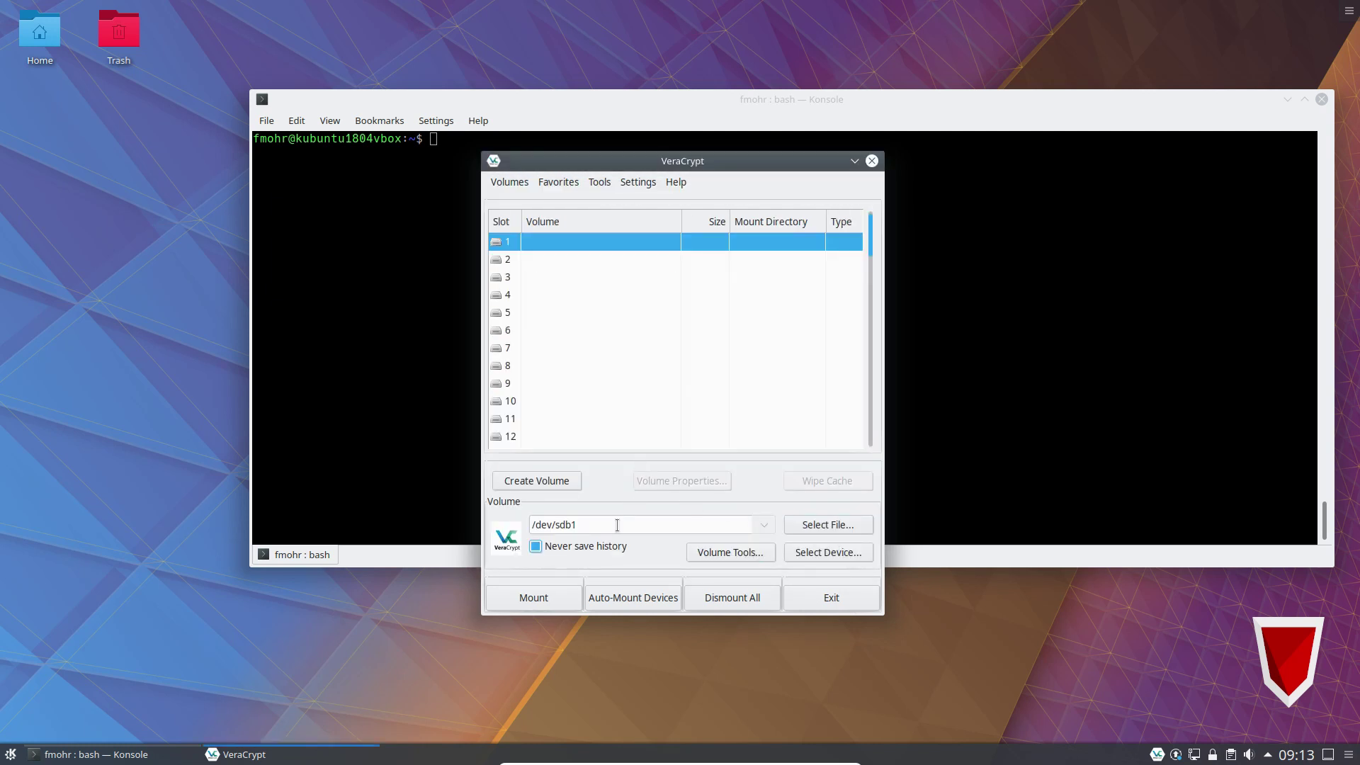
Mount /dev/sdb1, entering the volume password and then the administrator password.
{"action": "left_click", "coordinate": [545, 596]}
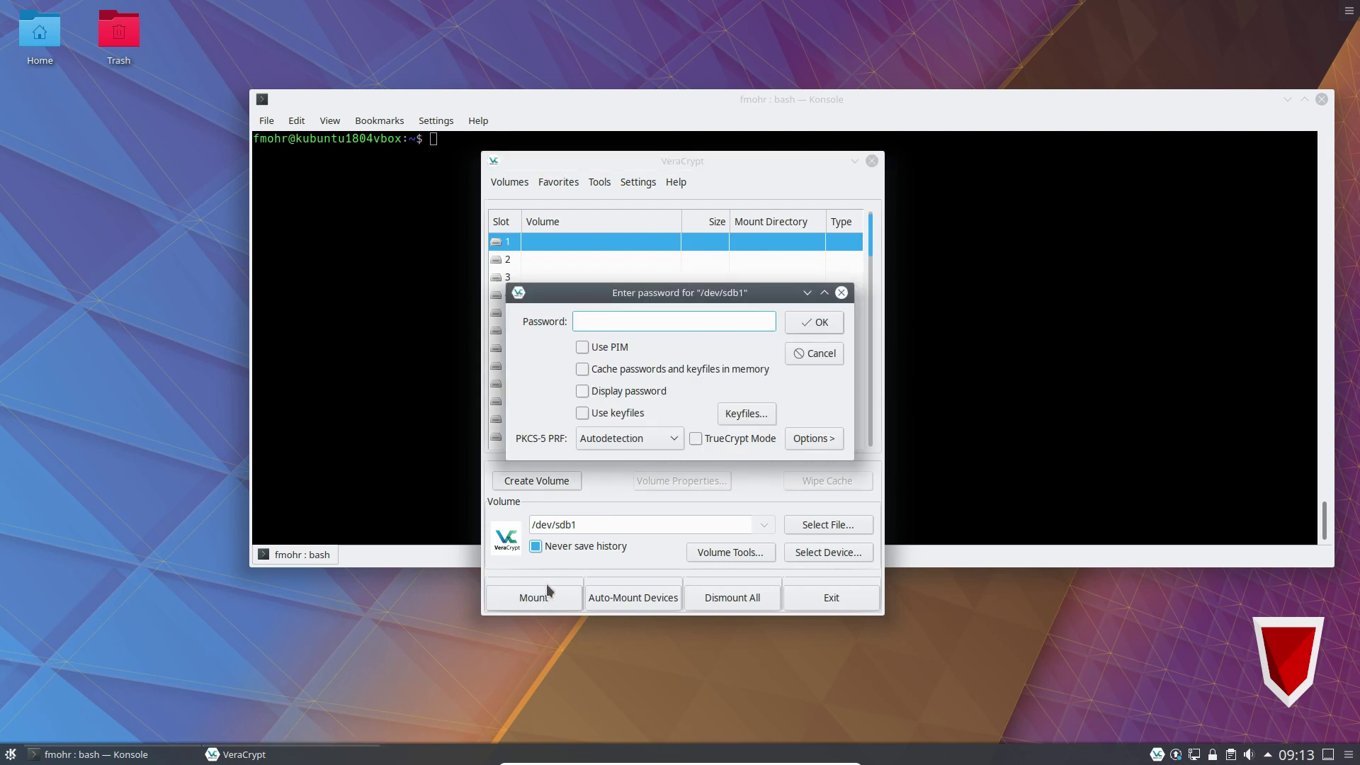
{"action": "type", "text": "•••••••••••"}
{"action": "left_click", "coordinate": [821, 326]}
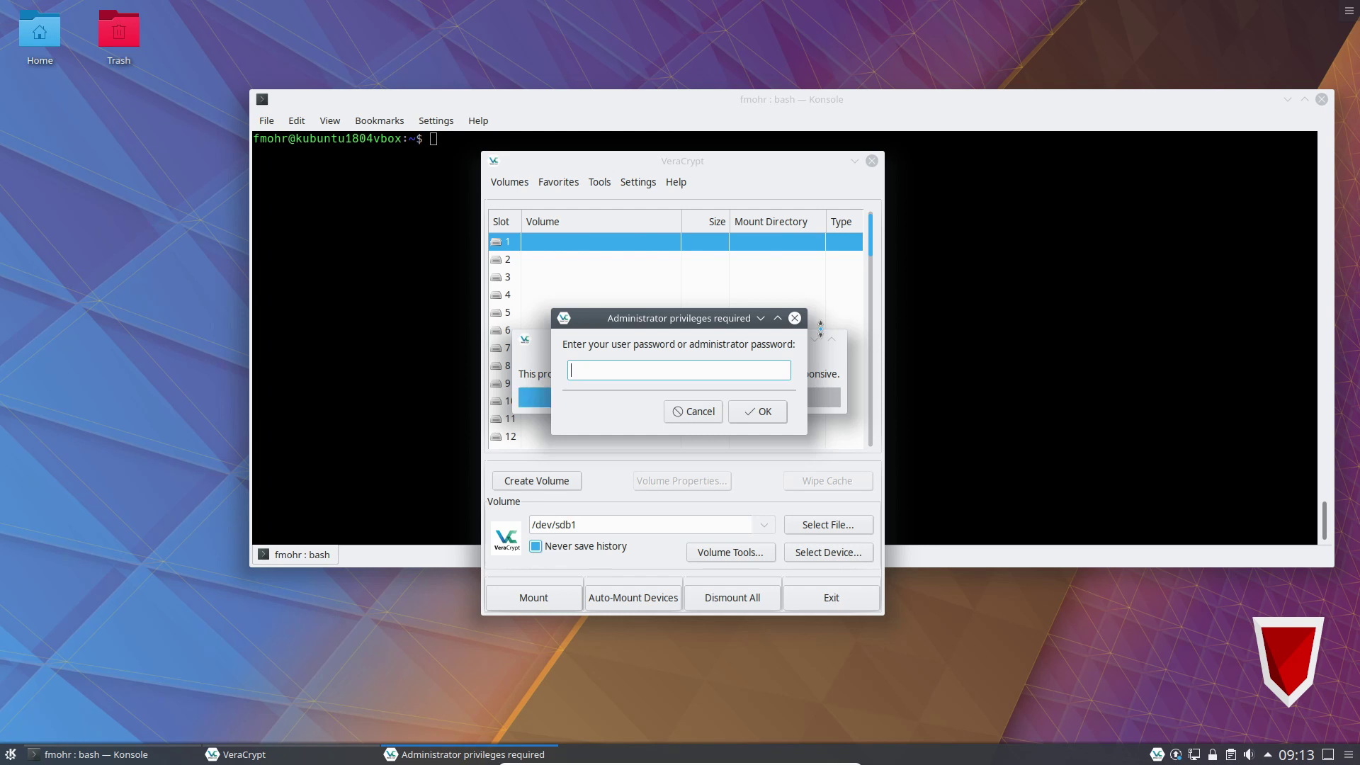
{"action": "type", "text": "******"}
{"action": "key", "text": "Return"}
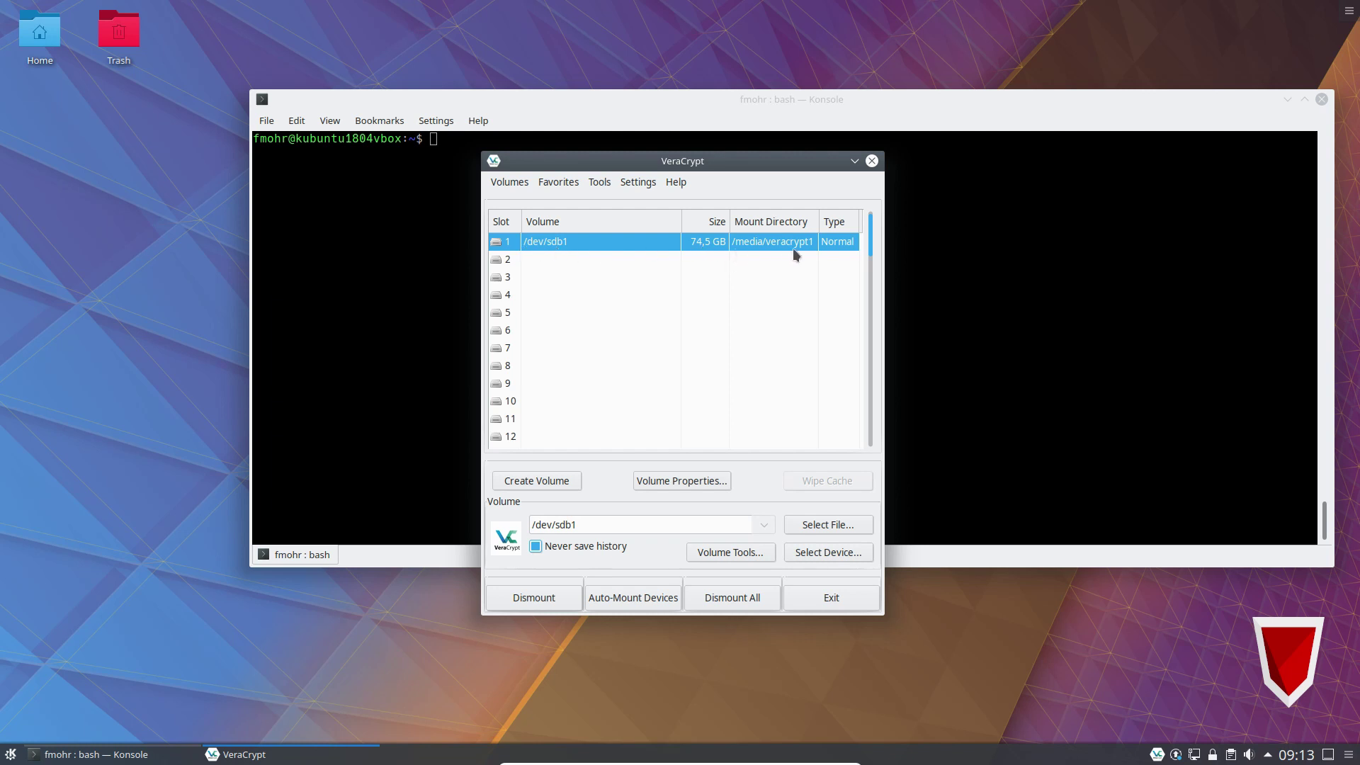
List the contents of /media/veracrypt1 and then its Hallo folder with ll.
{"action": "left_click", "coordinate": [329, 315]}
{"action": "type", "text": "ll /media/ve"}
{"action": "key", "text": "Tab"}
{"action": "key", "text": "Return"}
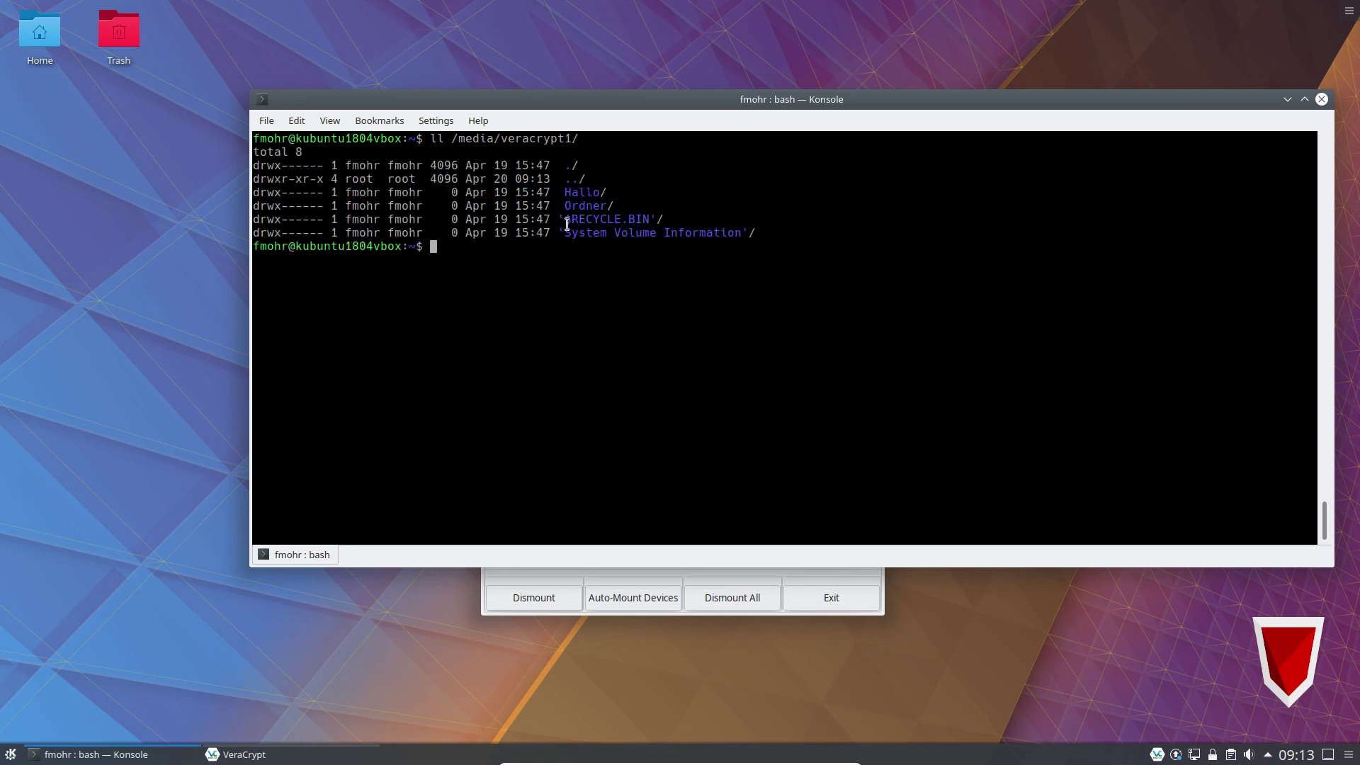
{"action": "double_click", "coordinate": [577, 192]}
{"action": "double_click", "coordinate": [575, 206]}
{"action": "left_click", "coordinate": [554, 318]}
{"action": "key", "text": "Up"}
{"action": "type", "text": "Ha"}
{"action": "key", "text": "Tab"}
{"action": "key", "text": "Return"}
Print Hallo/test.txt with cat, showing 'secret', then clear the terminal.
{"action": "type", "text": "cat"}
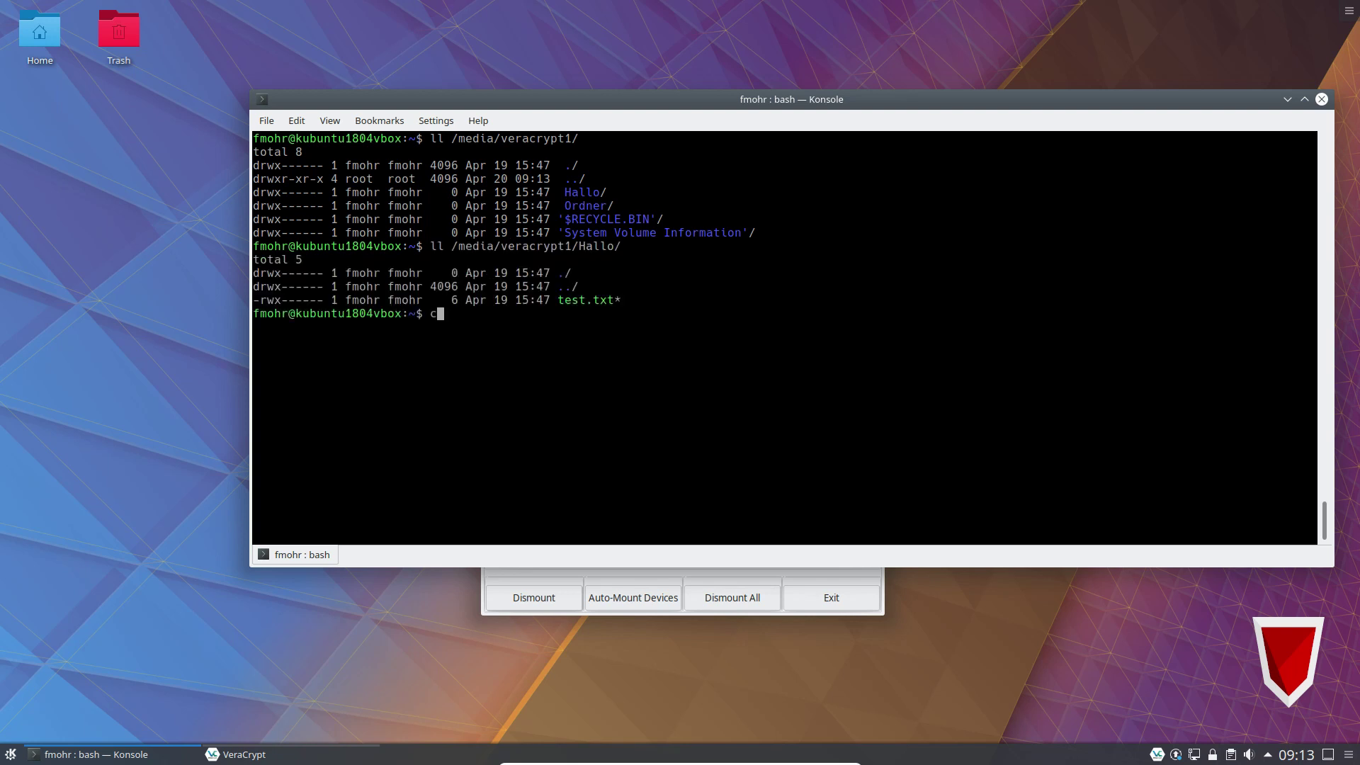
{"action": "key", "text": "alt+period"}
{"action": "type", "text": "te"}
{"action": "key", "text": "Tab"}
{"action": "key", "text": "Return"}
{"action": "key", "text": "Return"}
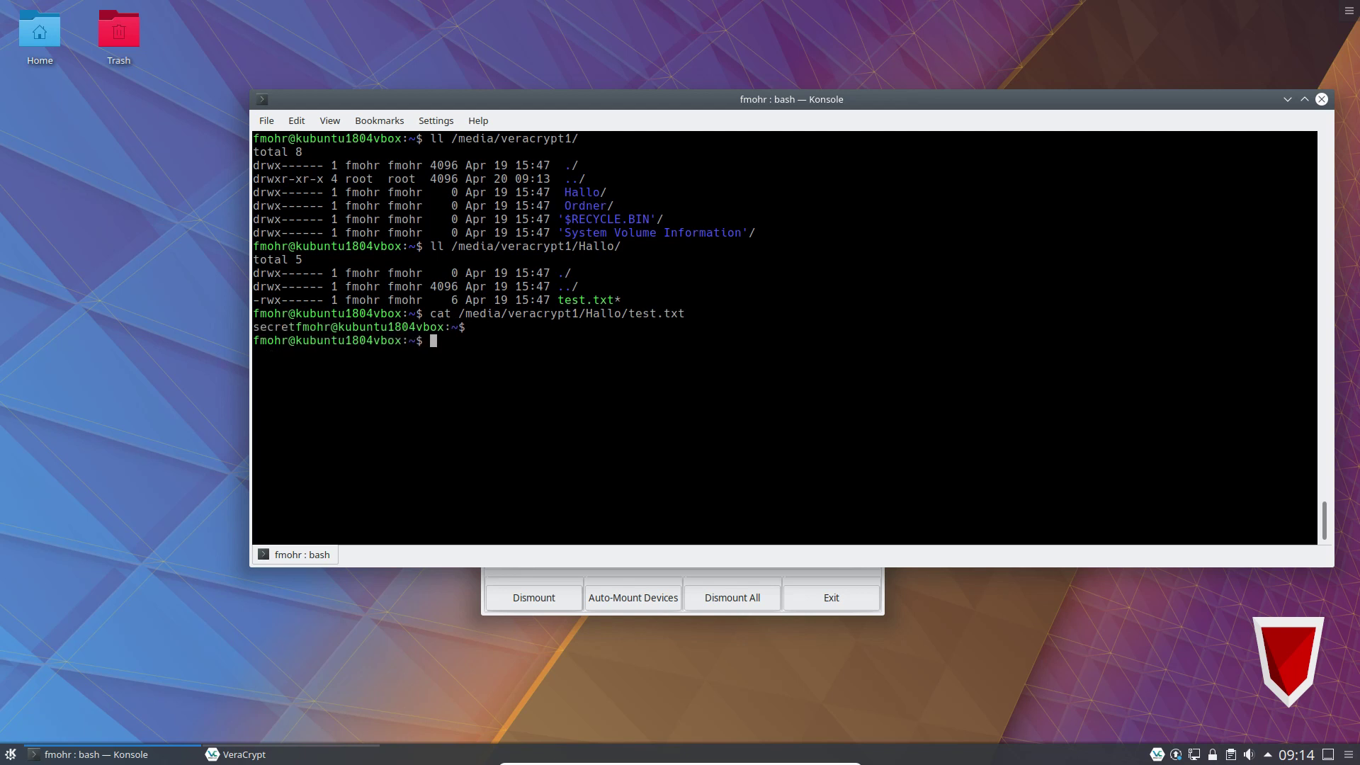
{"action": "key", "text": "ctrl+l"}
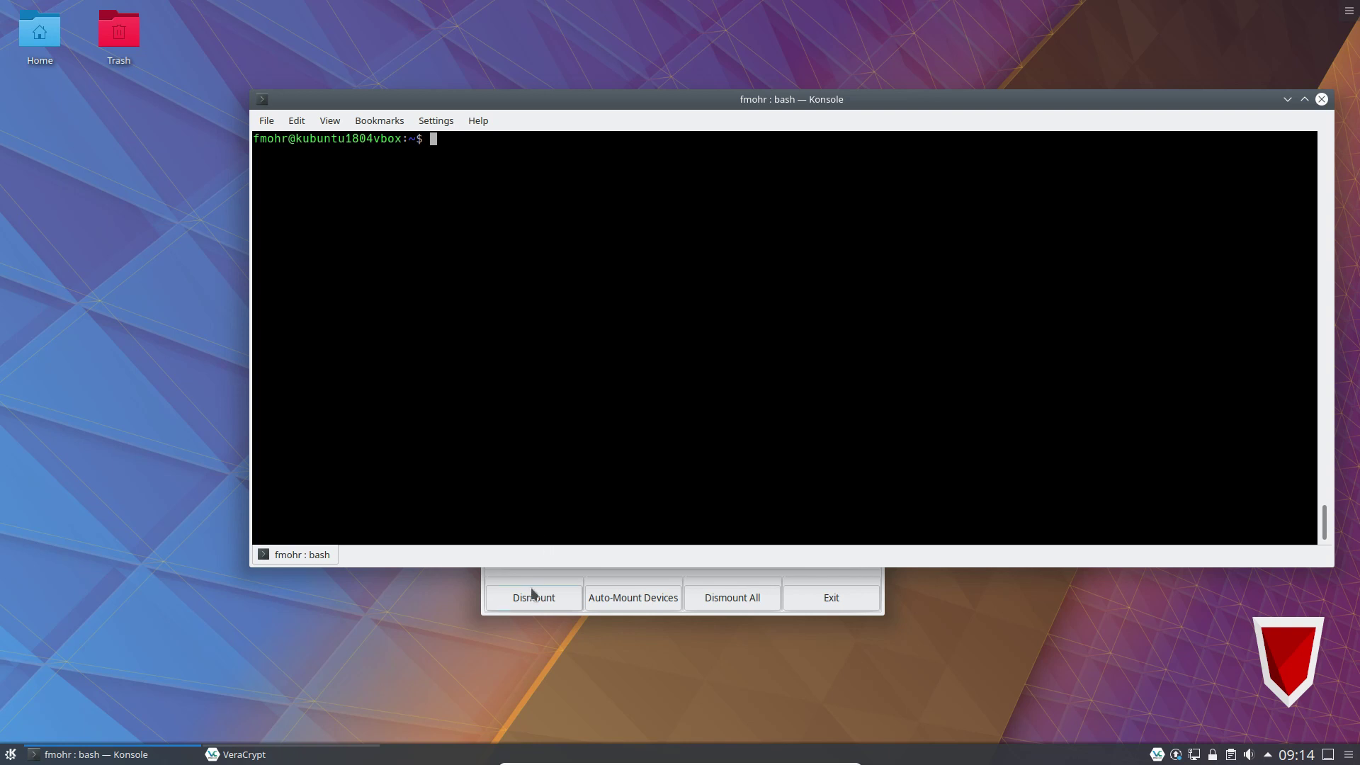
Dismount all volumes in VeraCrypt and exit it.
{"action": "left_click", "coordinate": [534, 576]}
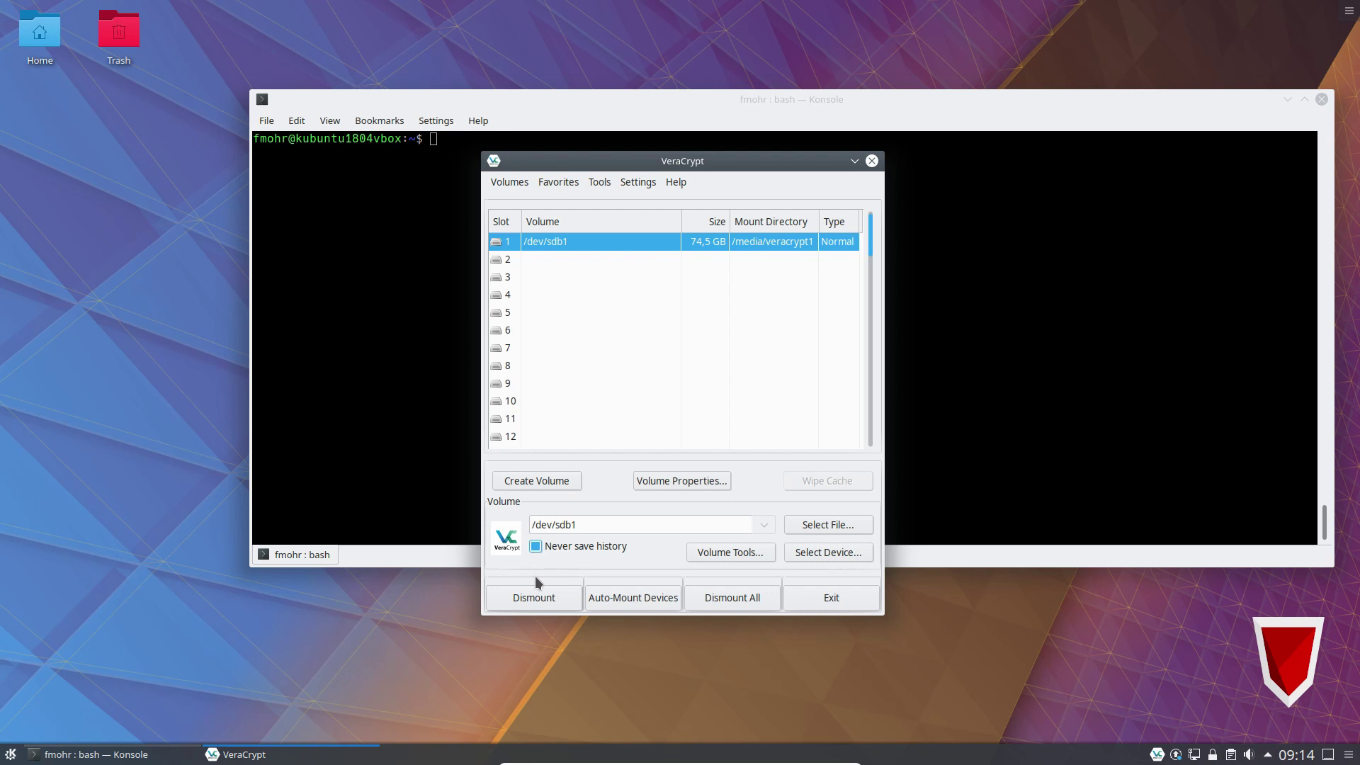
{"action": "left_click", "coordinate": [745, 600]}
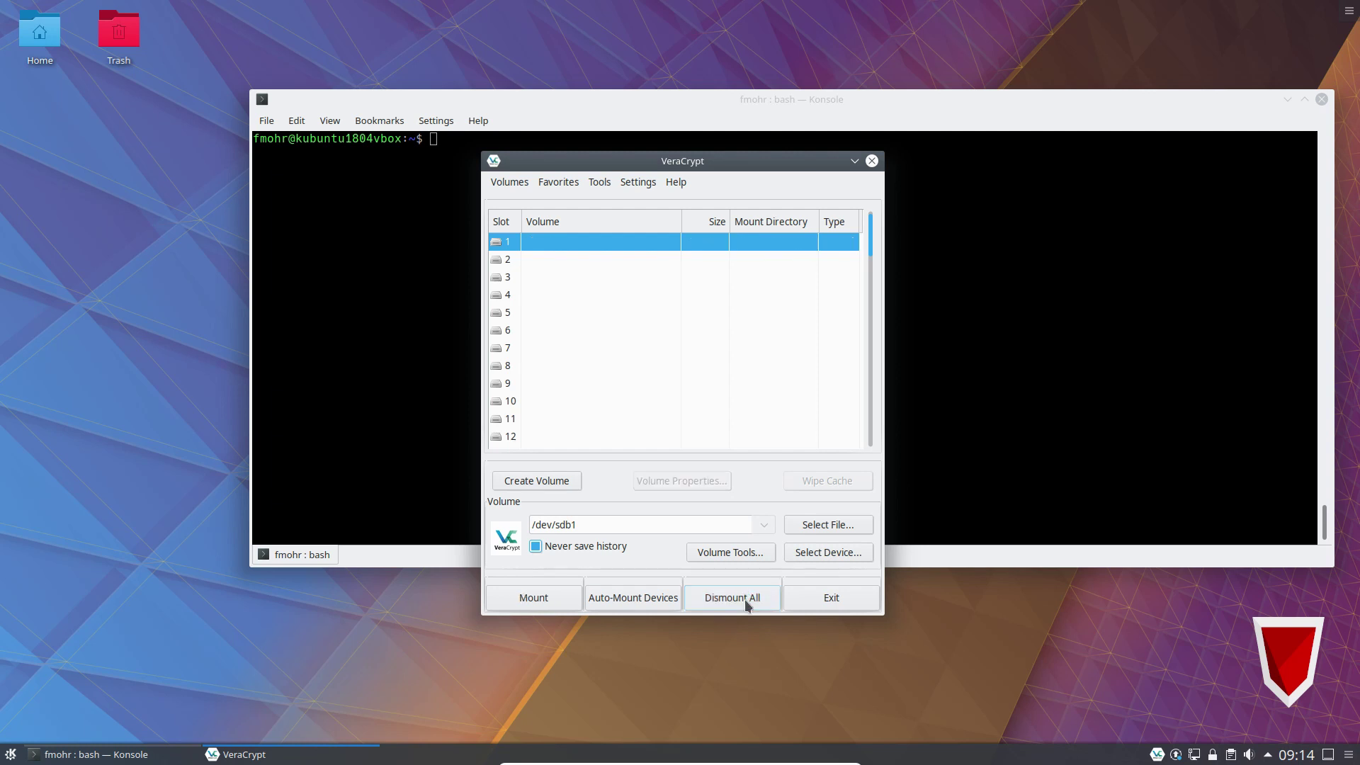
{"action": "left_click", "coordinate": [803, 597]}
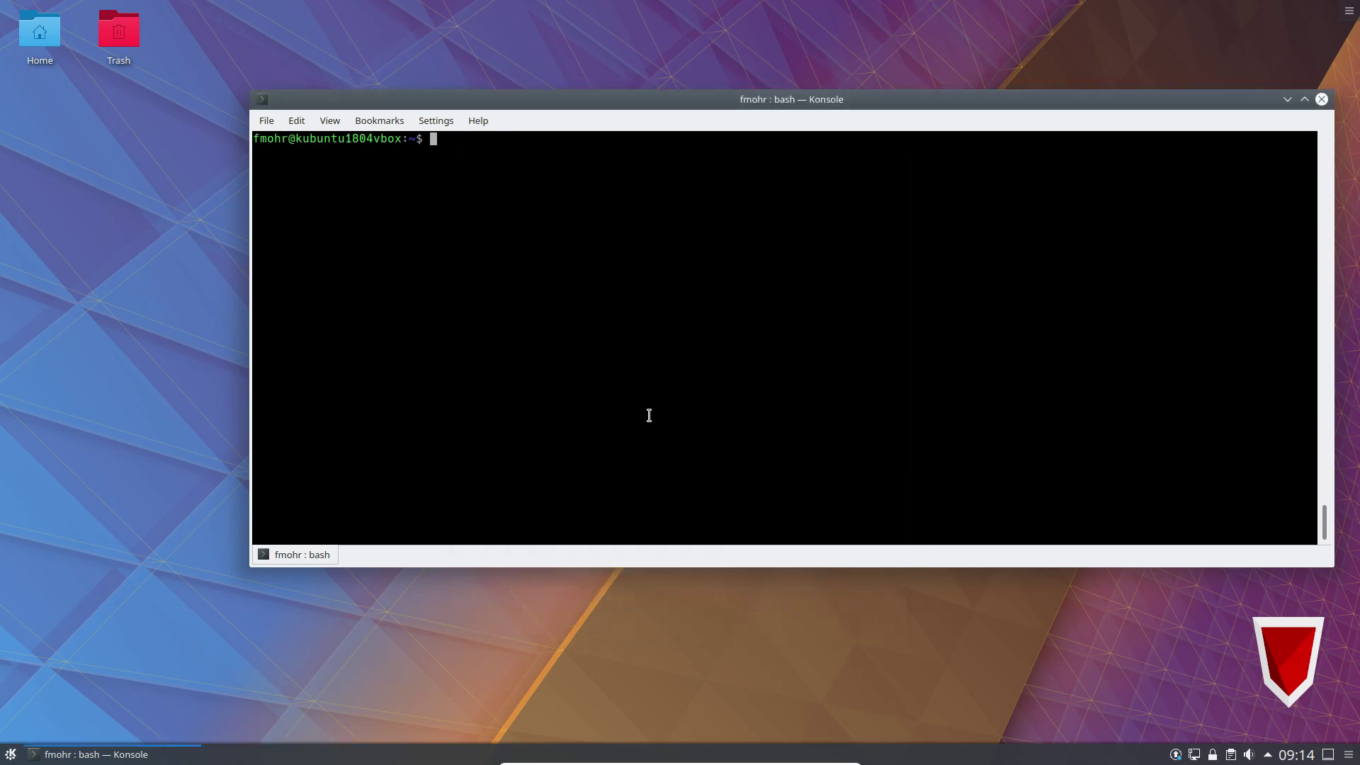
Launch KDE Partition Manager and authenticate with the root password.
{"action": "key", "text": "alt+space"}
{"action": "type", "text": "part"}
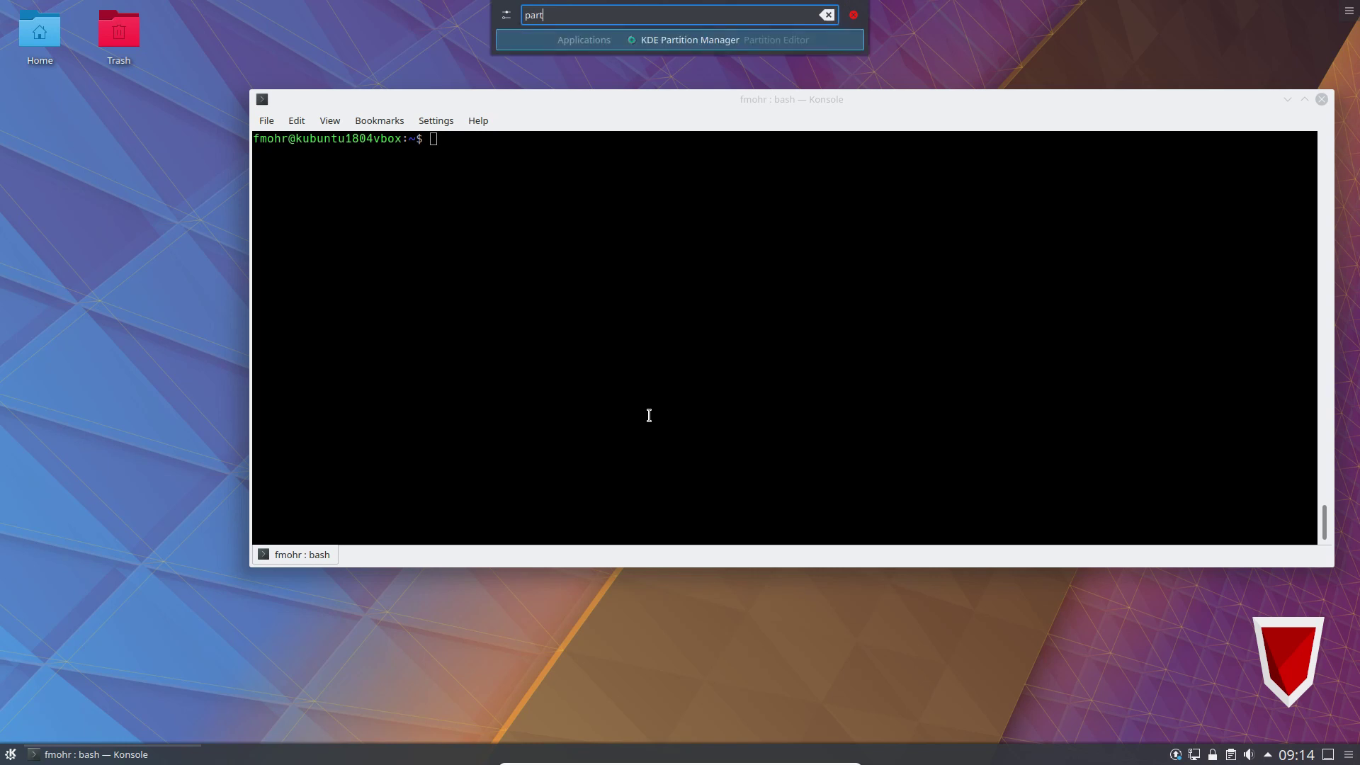
{"action": "left_click", "coordinate": [630, 39]}
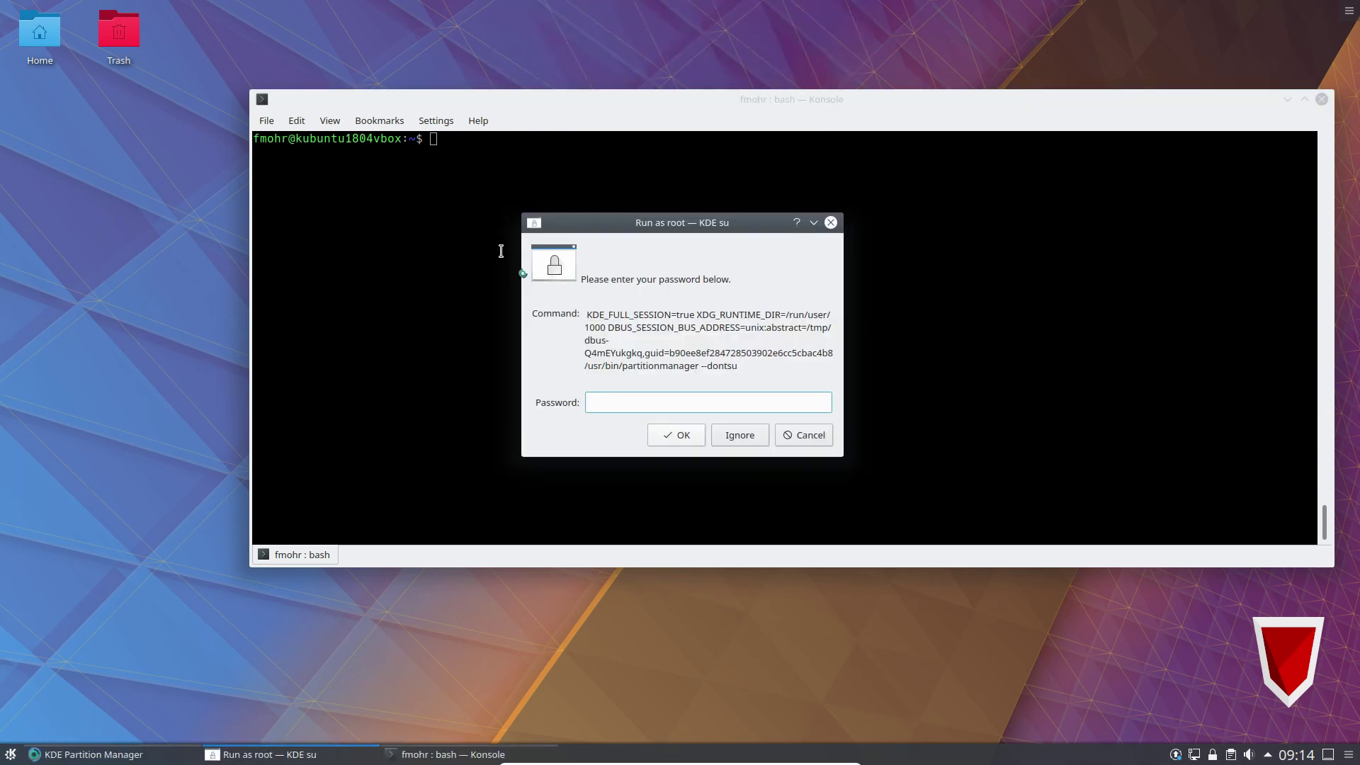
{"action": "type", "text": "●●●●●●●●●●●●●"}
{"action": "key", "text": "ctrl+a"}
{"action": "key", "text": "BackSpace"}
{"action": "type", "text": "●●●●●●"}
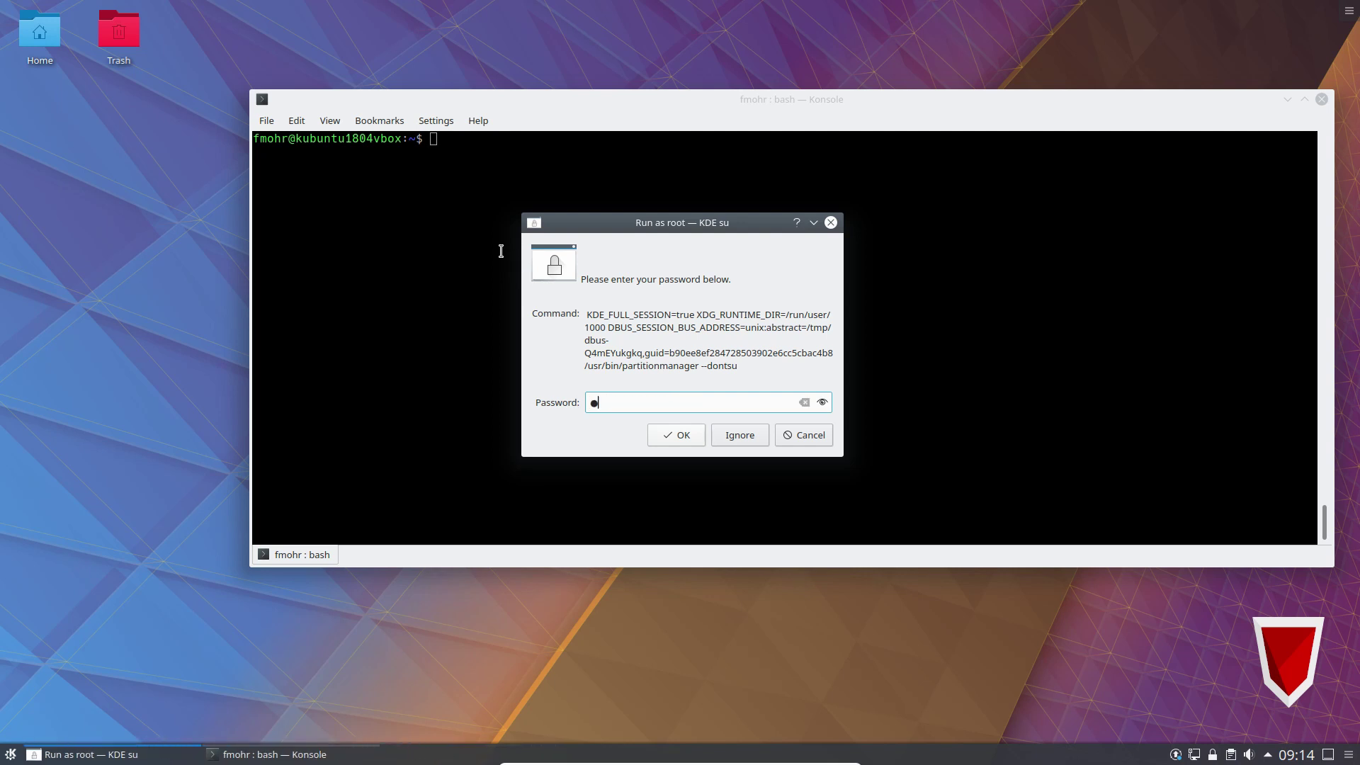
{"action": "type", "text": "●●●●"}
{"action": "key", "text": "Return"}
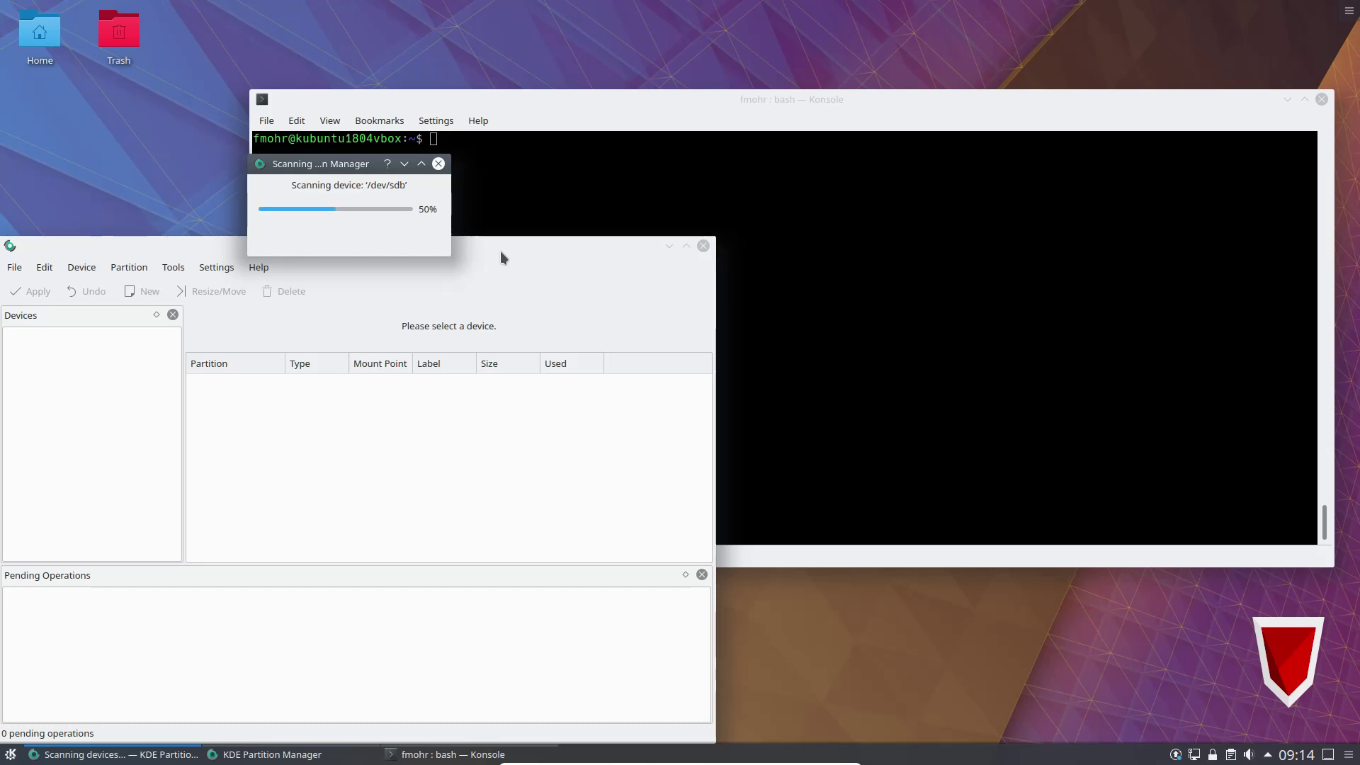
Maximize the window, show the /dev/sdb stick, and queue deleting /dev/sdb1.
{"action": "left_click_drag", "start_coordinate": [500, 250], "coordinate": [742, 174]}
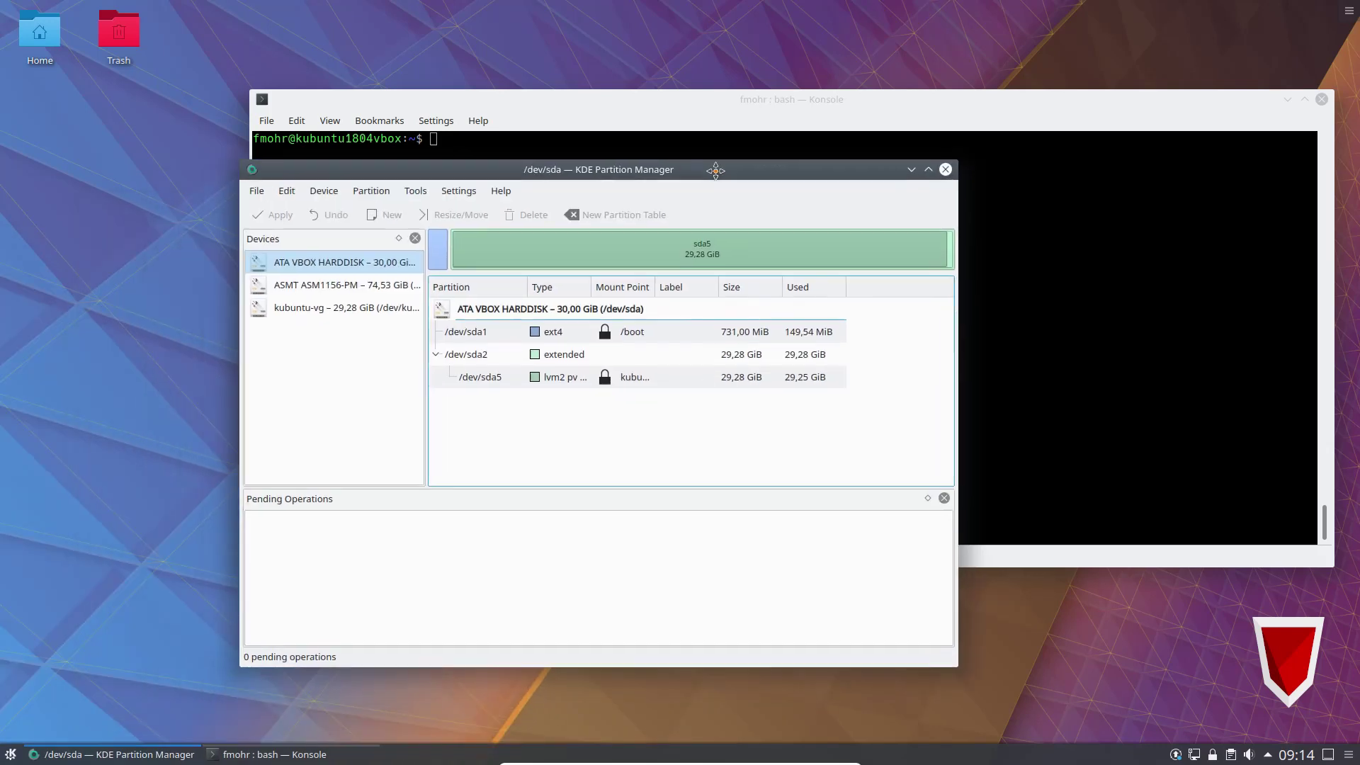
{"action": "left_click", "coordinate": [927, 170]}
{"action": "left_click_drag", "start_coordinate": [183, 173], "coordinate": [305, 173]}
{"action": "left_click", "coordinate": [132, 131]}
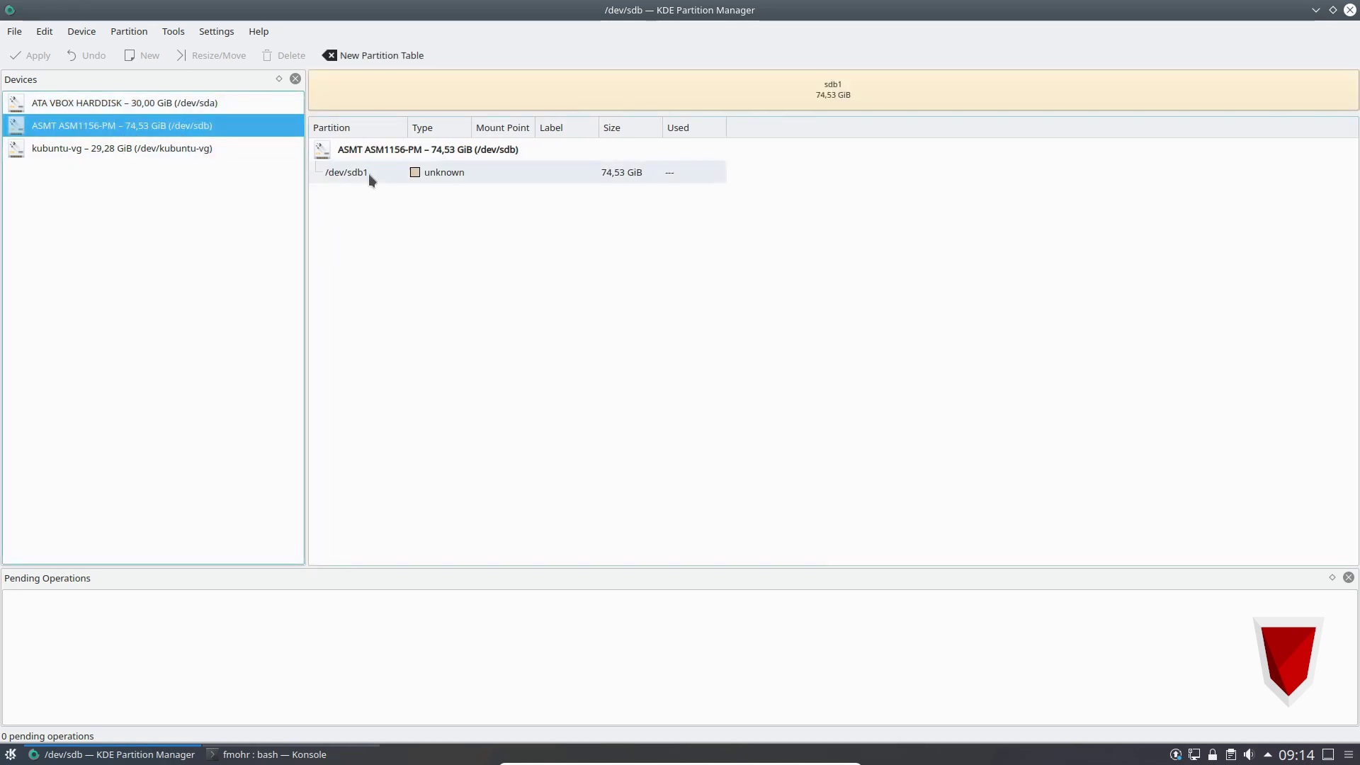
{"action": "left_click", "coordinate": [367, 174]}
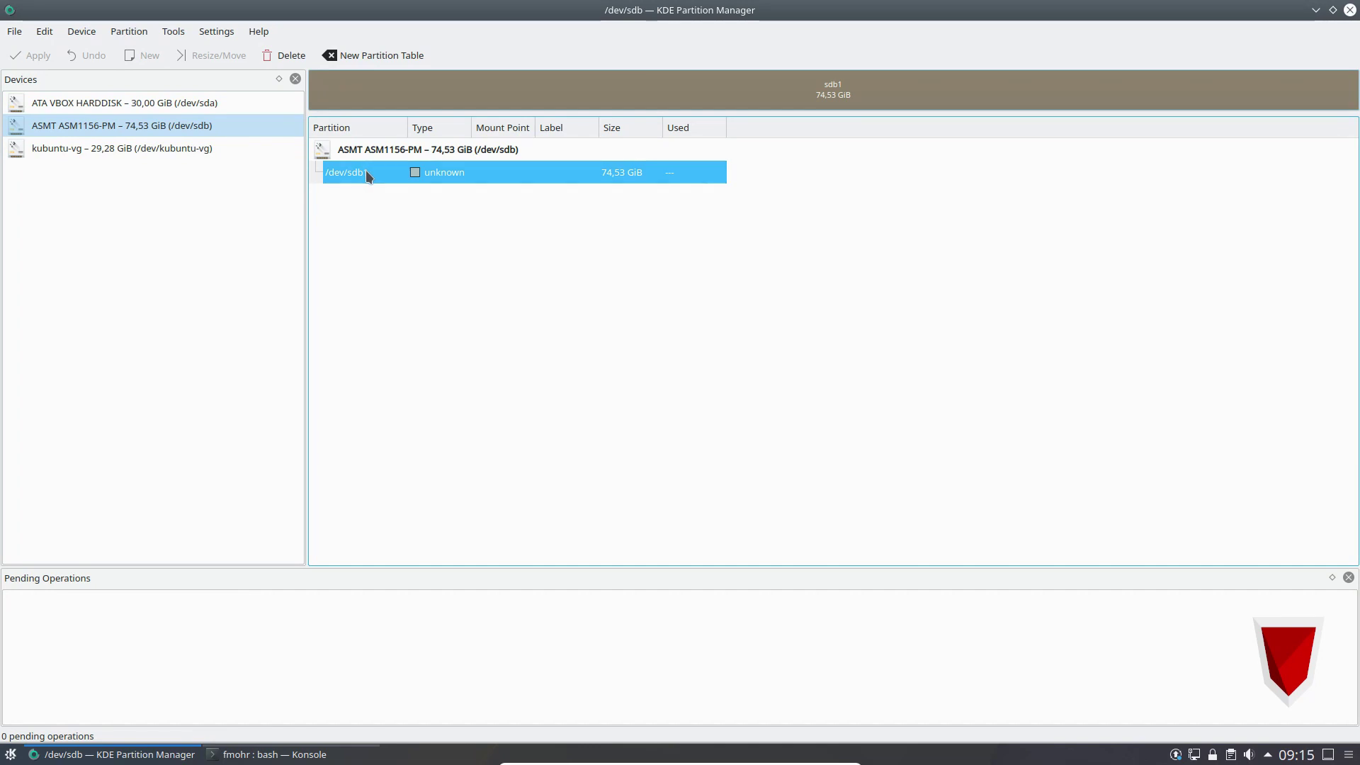
{"action": "right_click", "coordinate": [366, 171]}
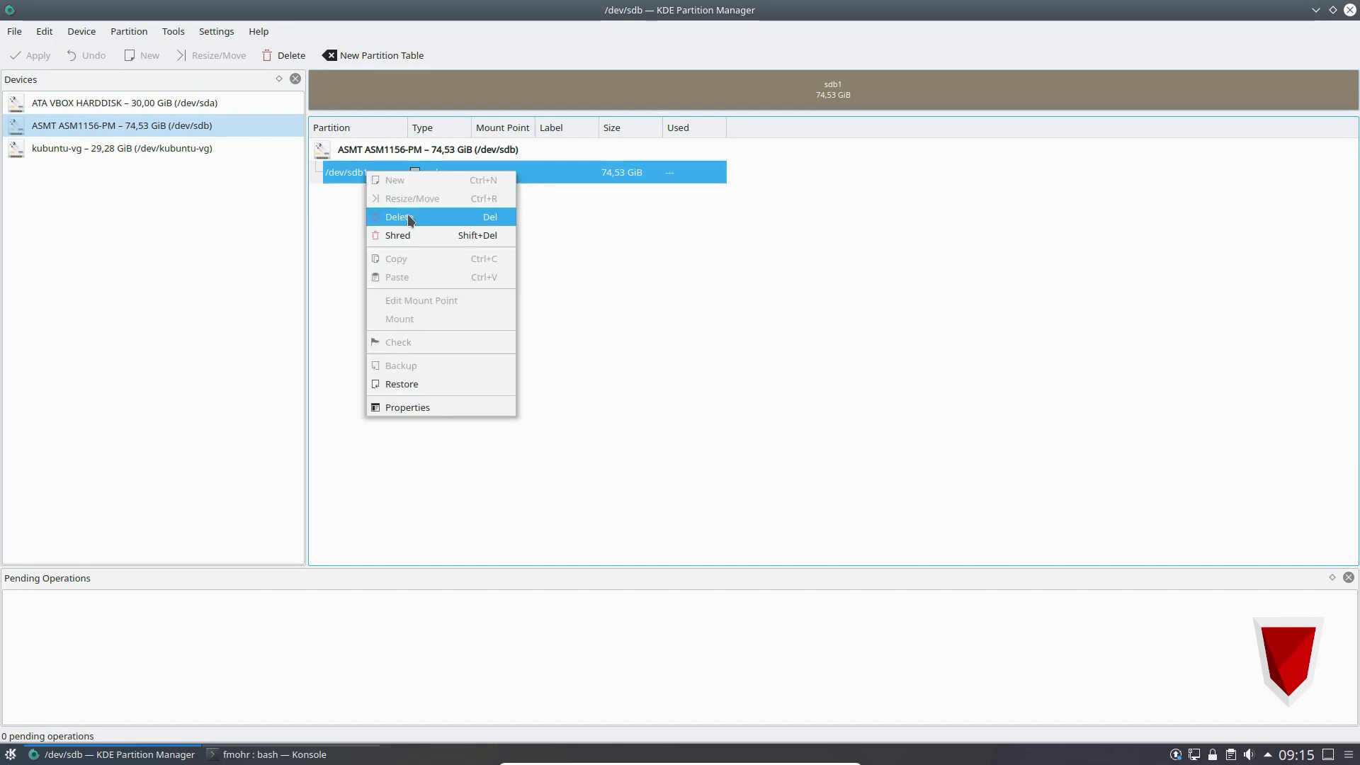
{"action": "left_click", "coordinate": [408, 218]}
Queue a new ntfs partition labelled Veracrypt in the unallocated space, then apply.
{"action": "right_click", "coordinate": [408, 187]}
{"action": "left_click", "coordinate": [404, 172]}
{"action": "right_click", "coordinate": [402, 172]}
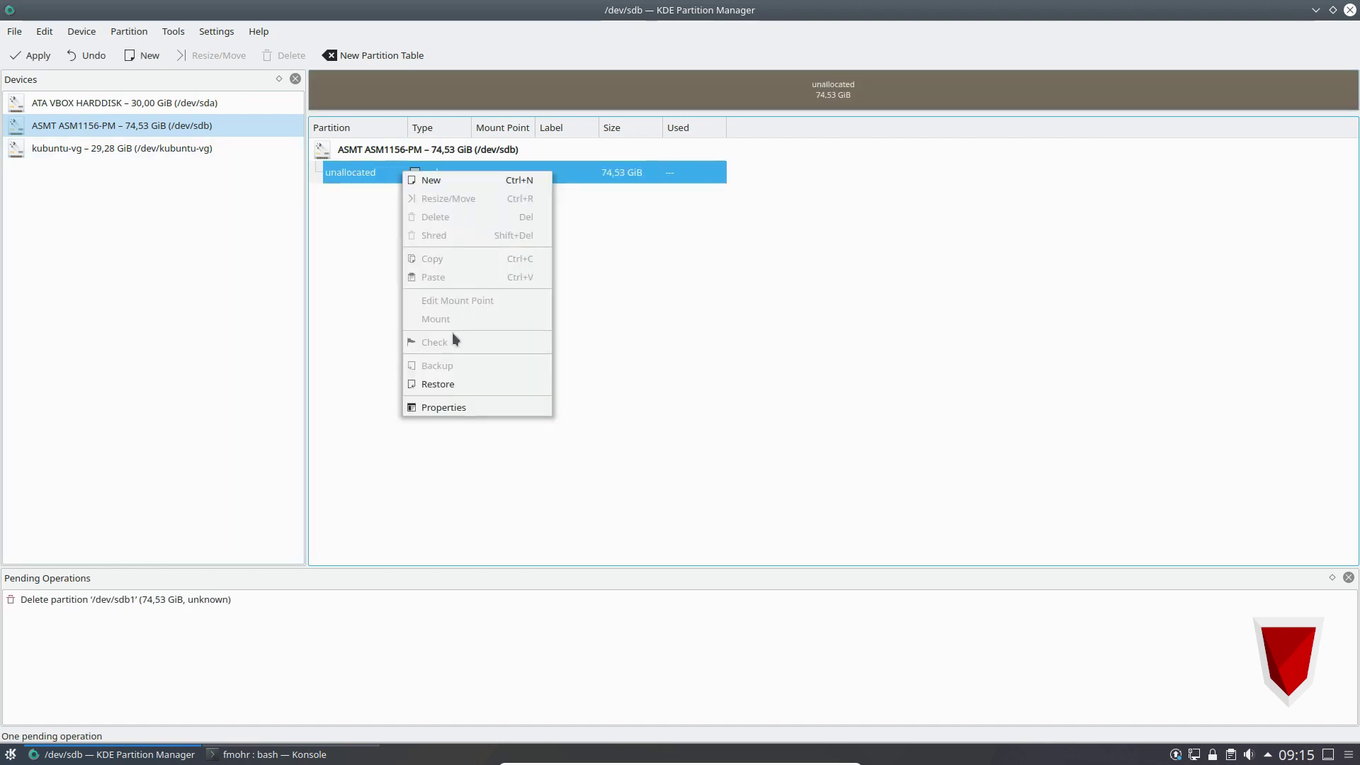
{"action": "left_click", "coordinate": [431, 179]}
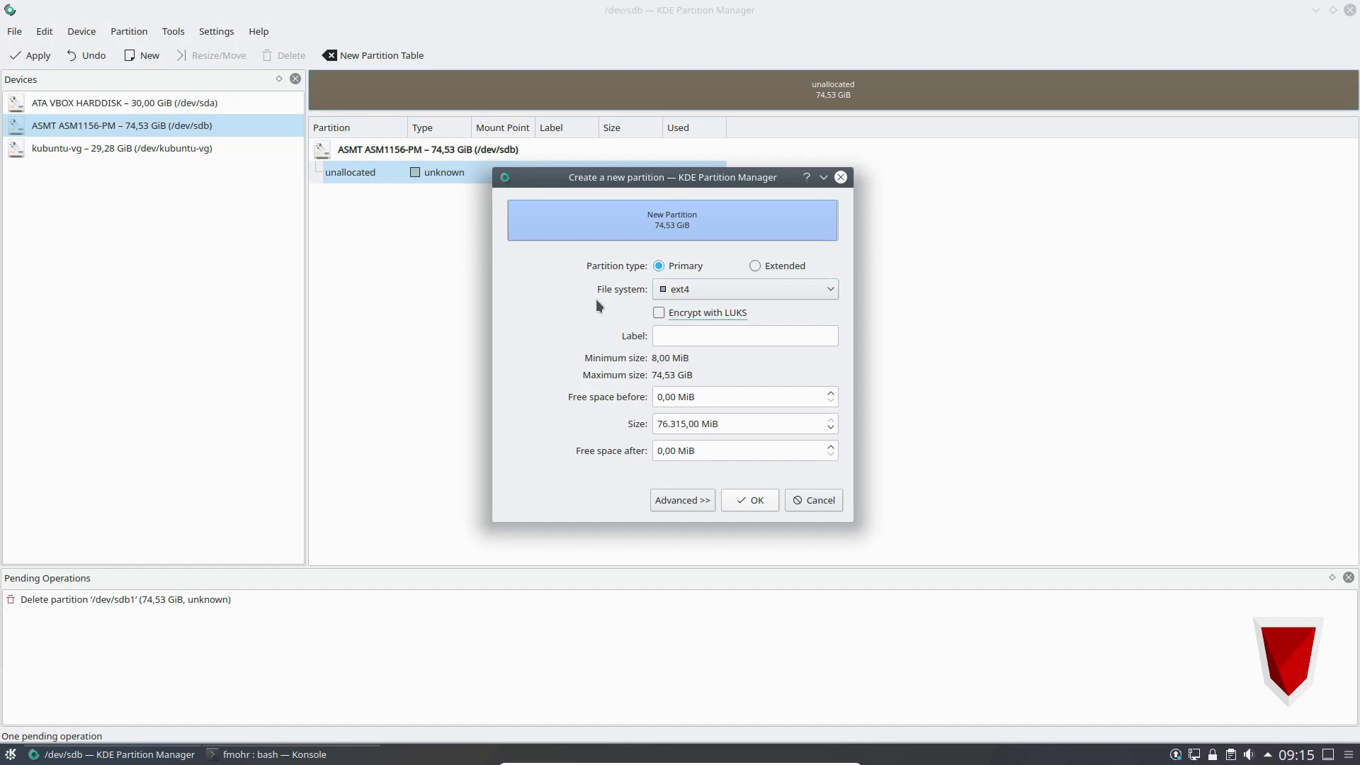
{"action": "left_click", "coordinate": [704, 291]}
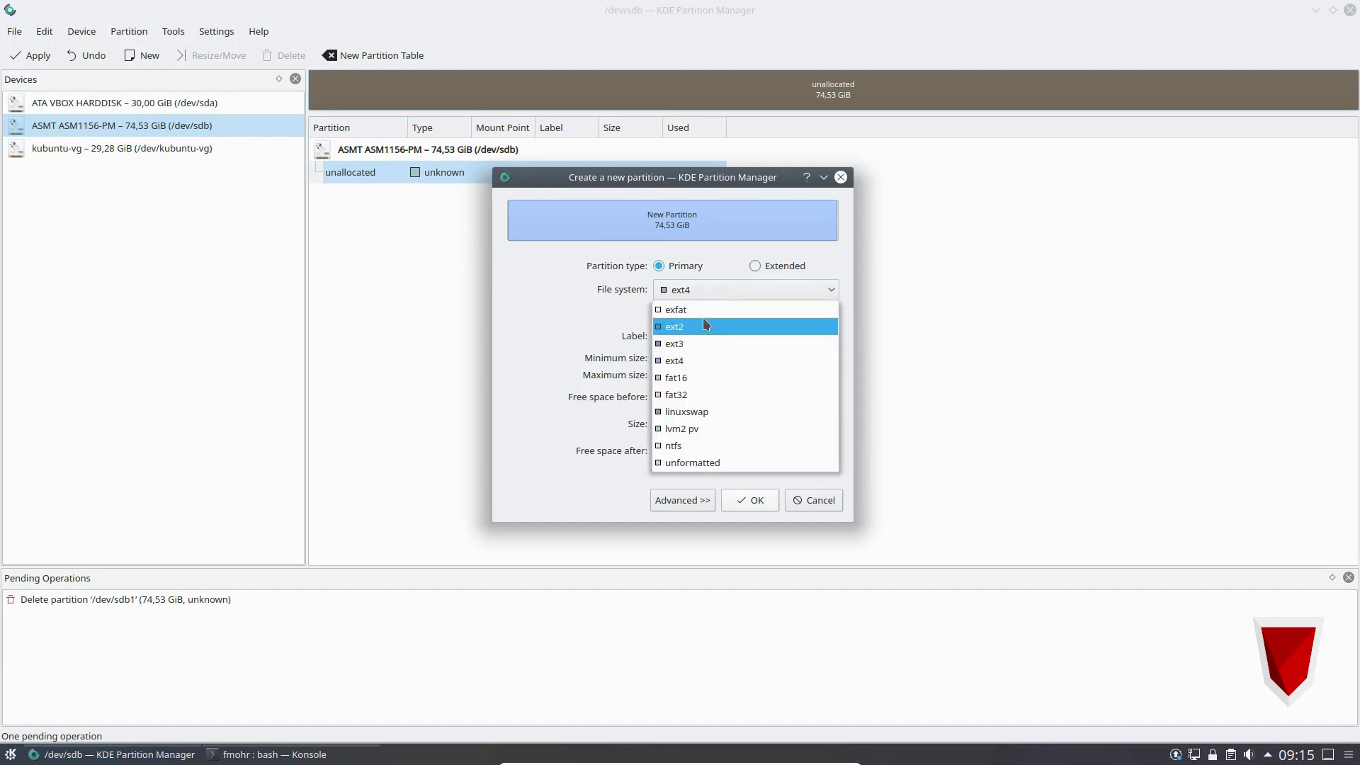
{"action": "left_click", "coordinate": [704, 445]}
{"action": "left_click", "coordinate": [703, 322]}
{"action": "type", "text": "Veracrypt"}
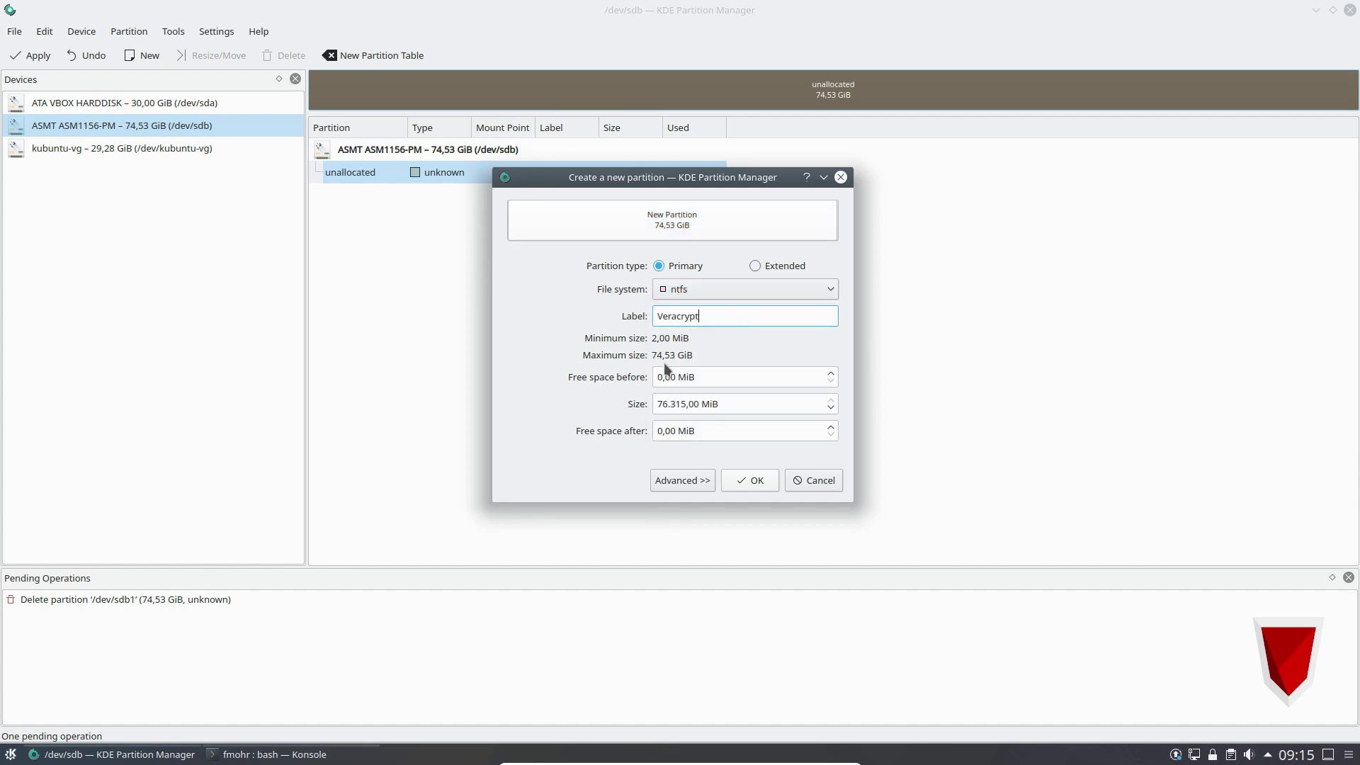
{"action": "left_click", "coordinate": [755, 483]}
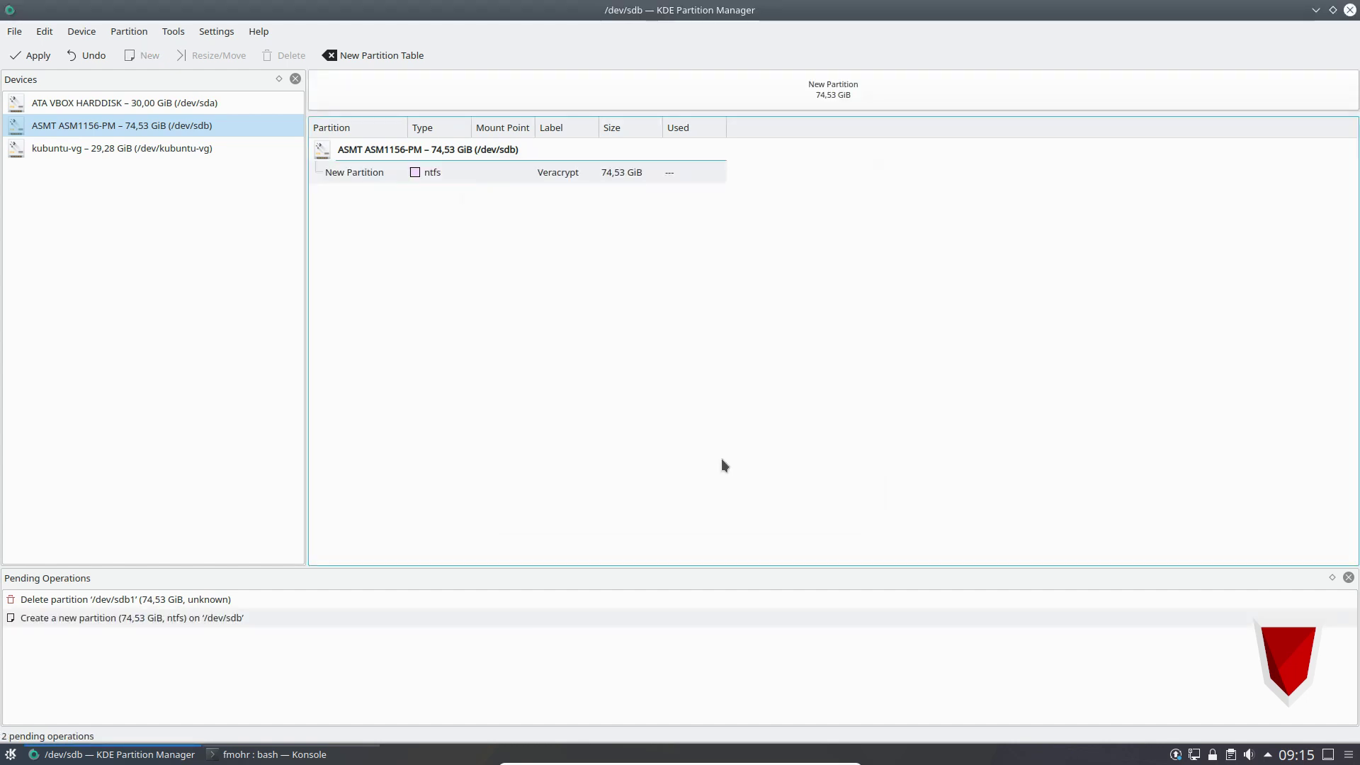
{"action": "left_click", "coordinate": [34, 57]}
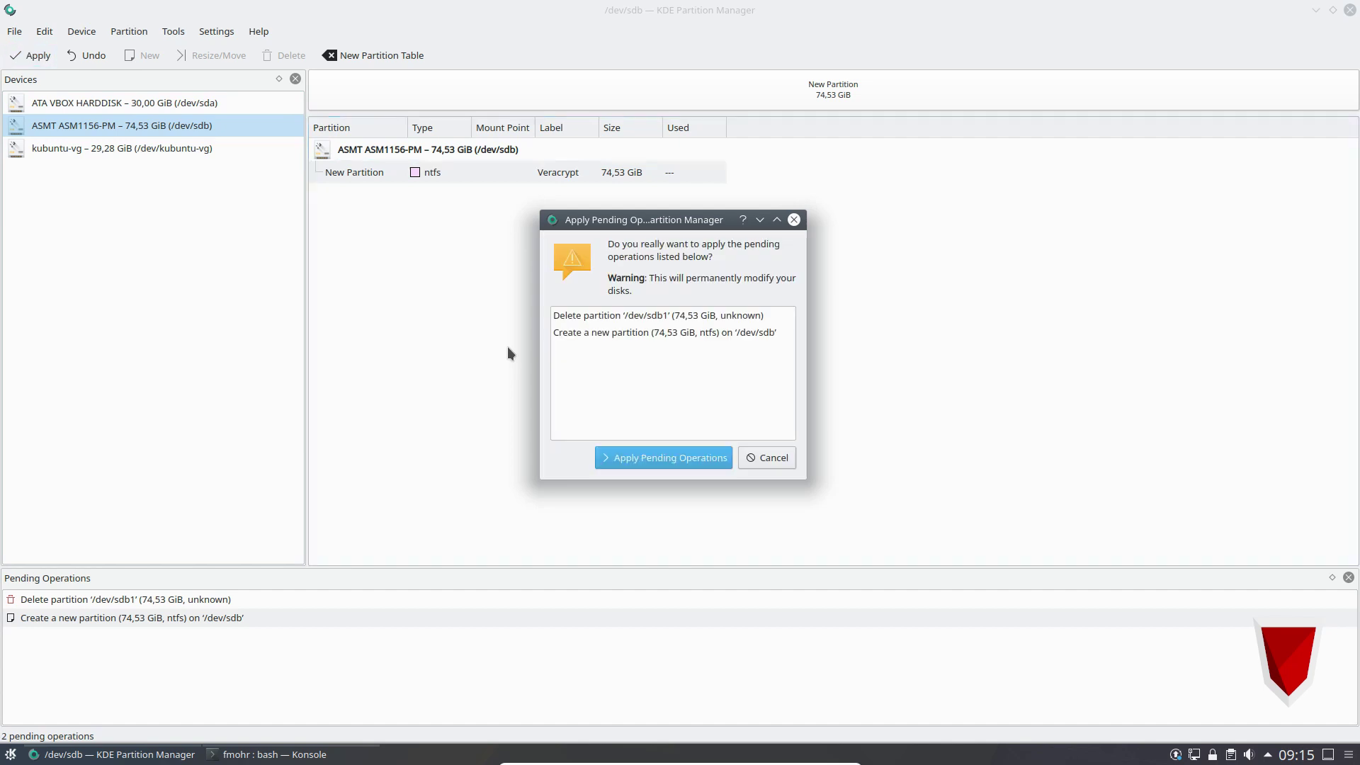
Confirm applying the delete and create operations, dismiss the report, and open the stick in Dolphin.
{"action": "left_click", "coordinate": [668, 457]}
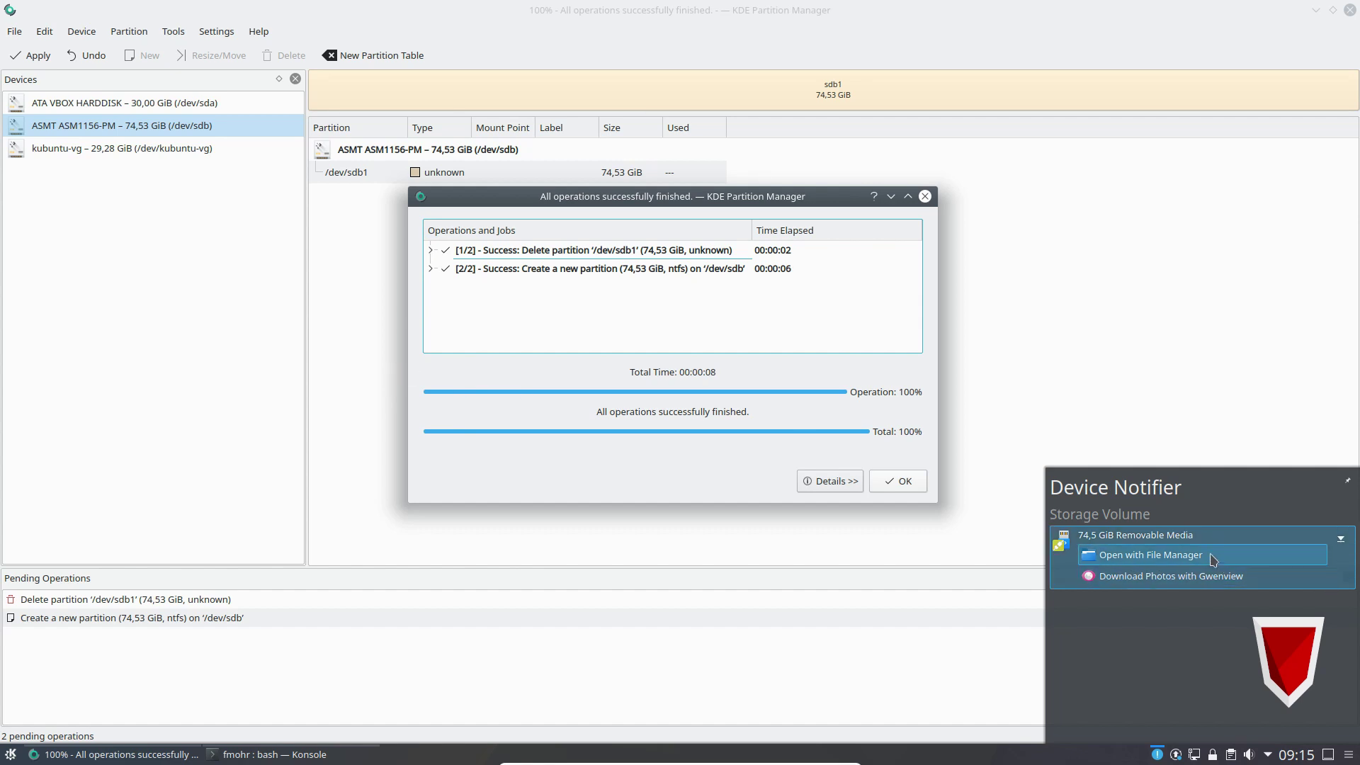
{"action": "key", "text": "Return"}
{"action": "left_click", "coordinate": [1138, 556]}
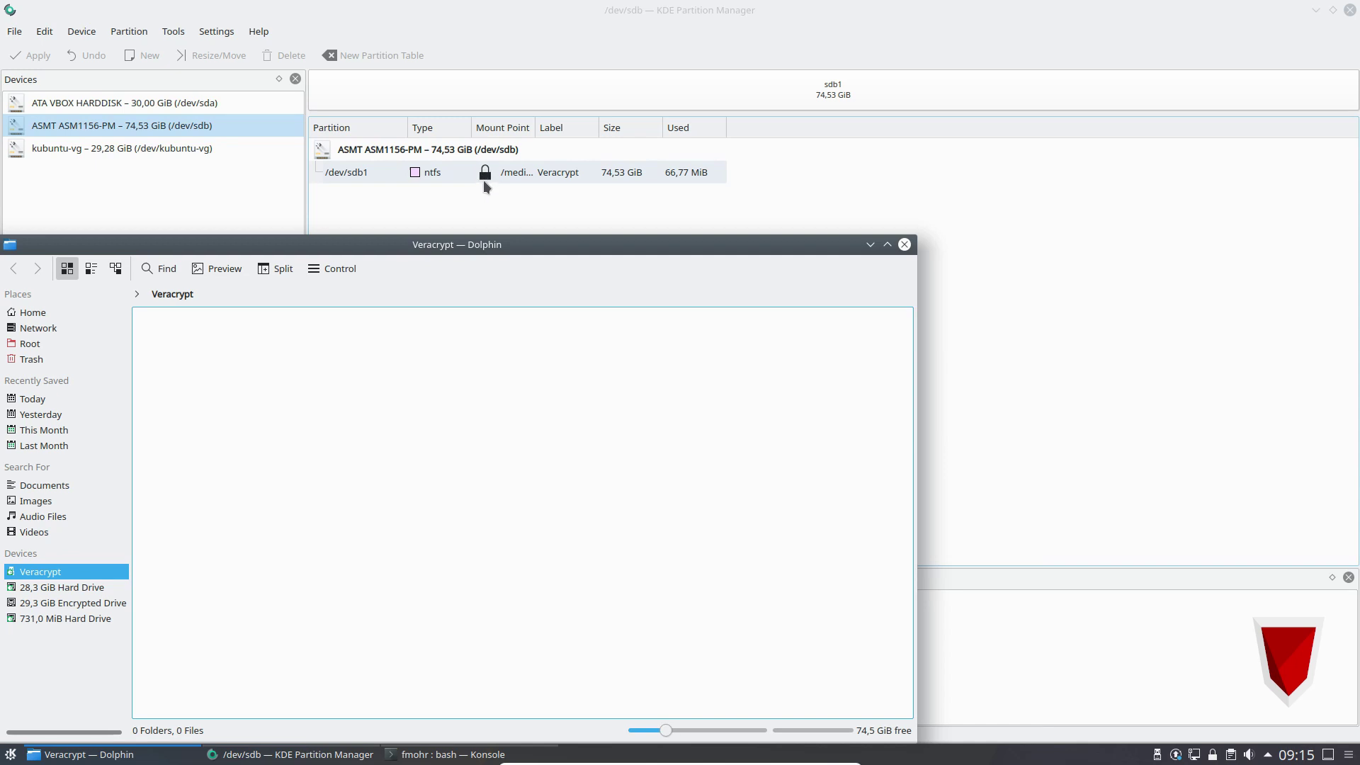
Close Partition Manager and create a folder 'Neuer Ordner' on the Veracrypt drive in Dolphin.
{"action": "left_click", "coordinate": [1349, 10]}
{"action": "left_click", "coordinate": [639, 201]}
{"action": "left_click", "coordinate": [174, 486]}
{"action": "left_click_drag", "start_coordinate": [325, 247], "coordinate": [637, 79]}
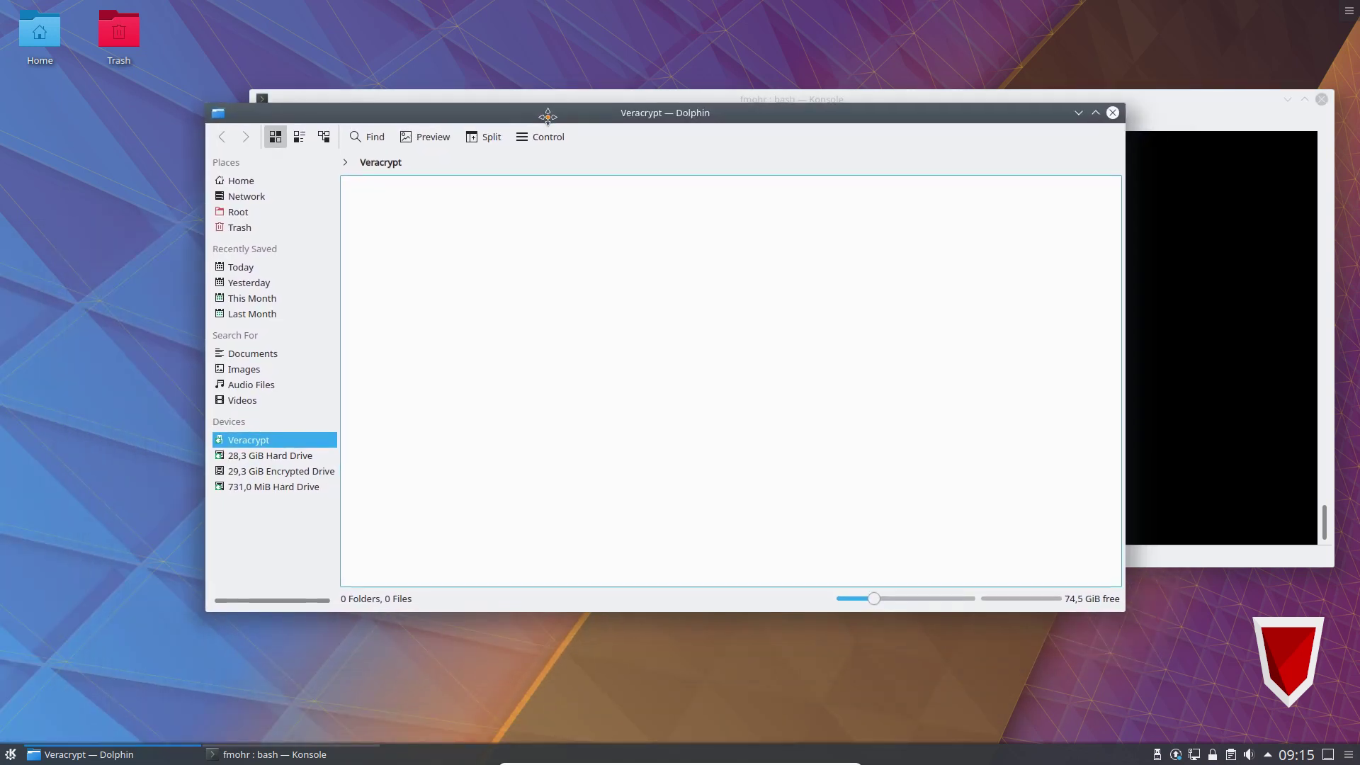
{"action": "right_click", "coordinate": [485, 270]}
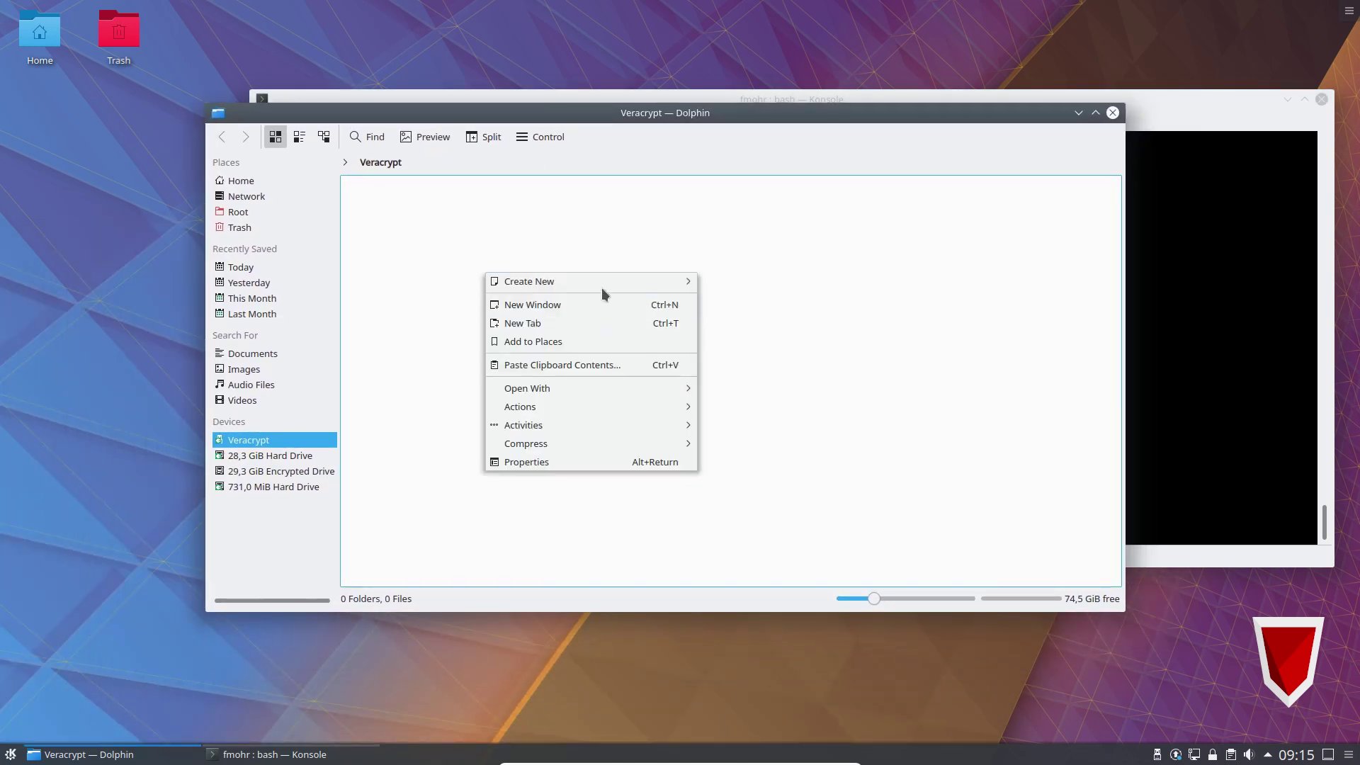
{"action": "left_click", "coordinate": [760, 280]}
{"action": "type", "text": "Neuer Od"}
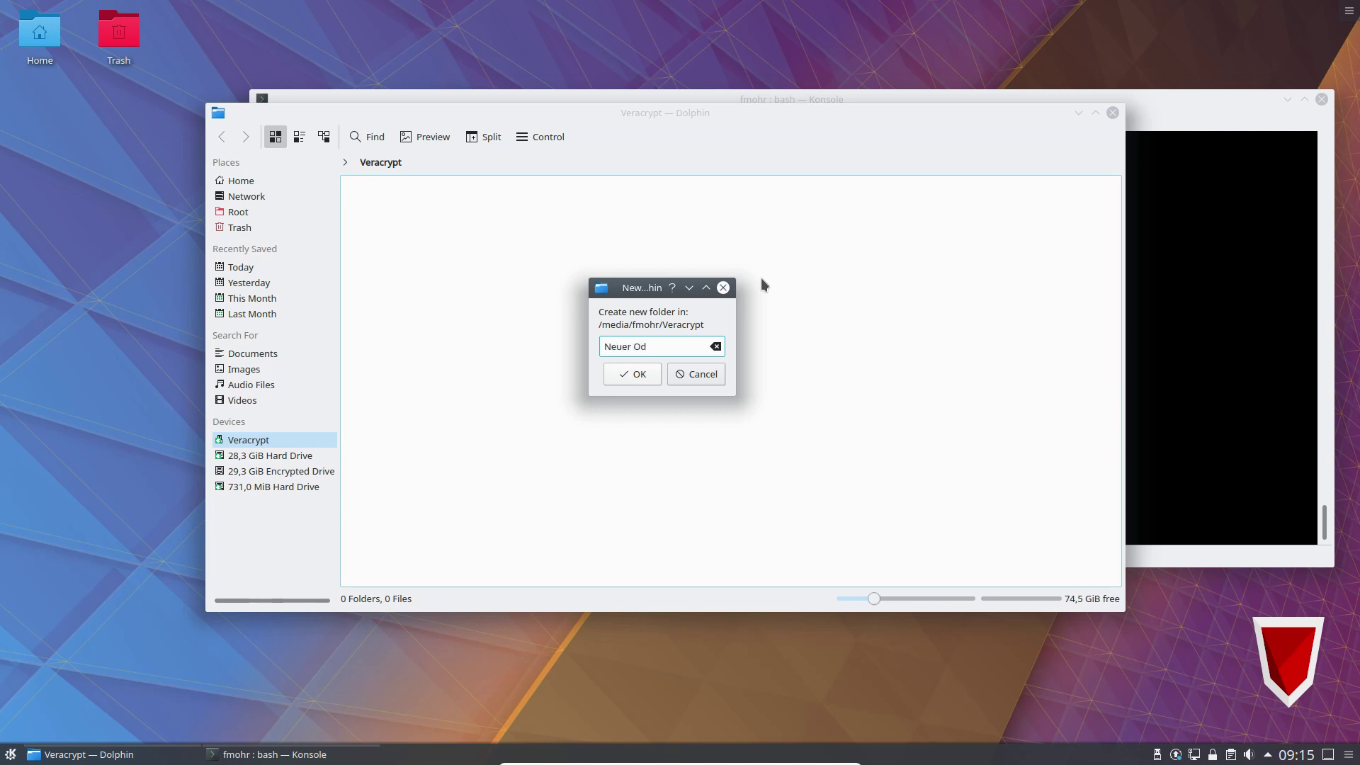
{"action": "key", "text": "BackSpace"}
{"action": "type", "text": "rdner"}
{"action": "key", "text": "Return"}
Inside Neuer Ordner create a text file named 'test', then return to the drive's top level.
{"action": "left_click", "coordinate": [357, 239]}
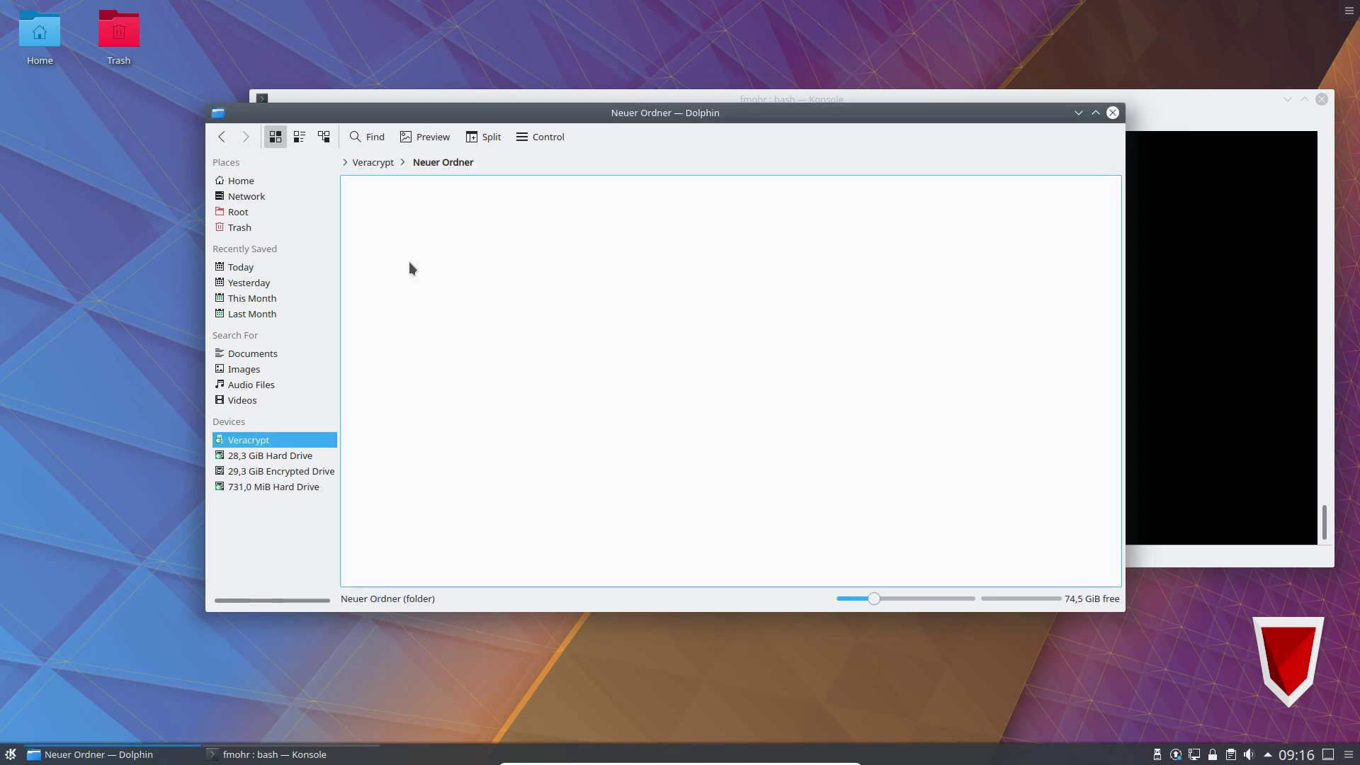
{"action": "right_click", "coordinate": [510, 276]}
{"action": "mouse_move", "coordinate": [576, 284]}
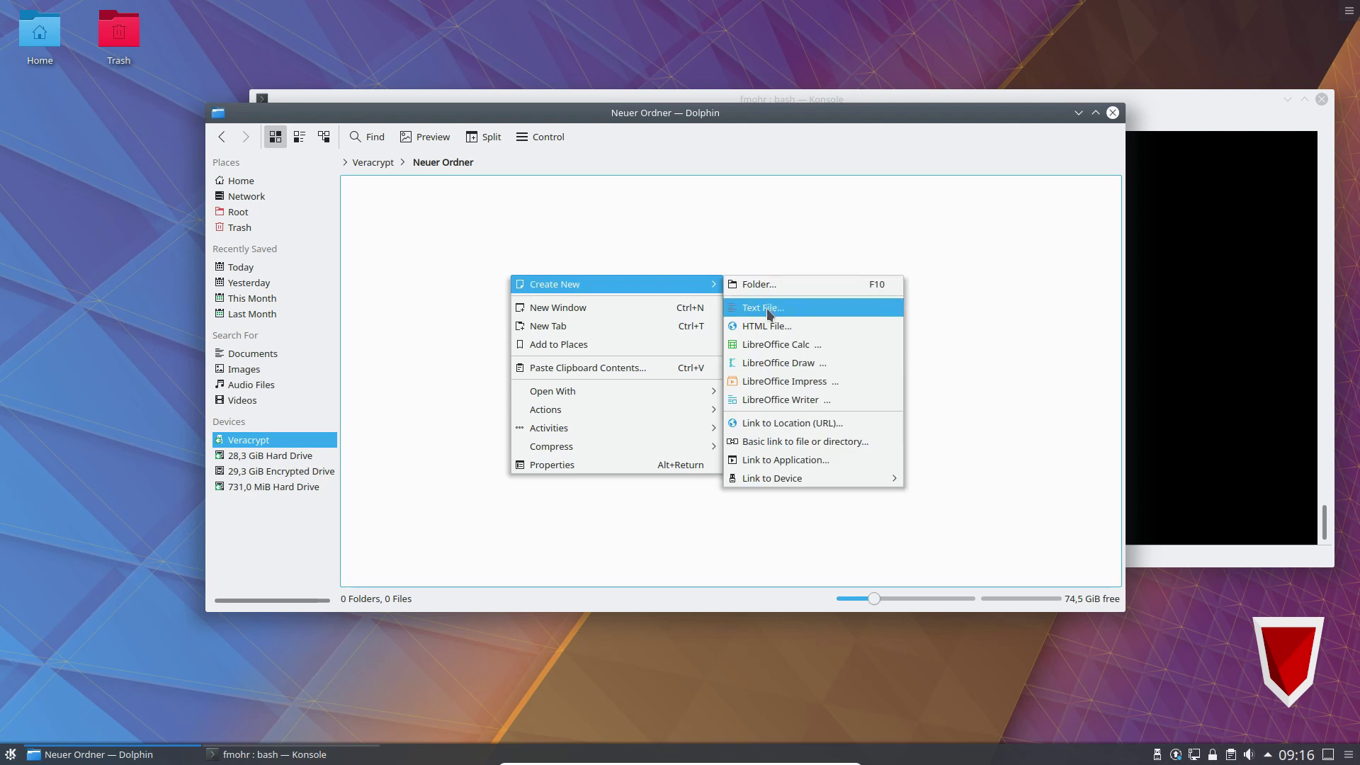
{"action": "left_click", "coordinate": [766, 309]}
{"action": "type", "text": "test"}
{"action": "key", "text": "Return"}
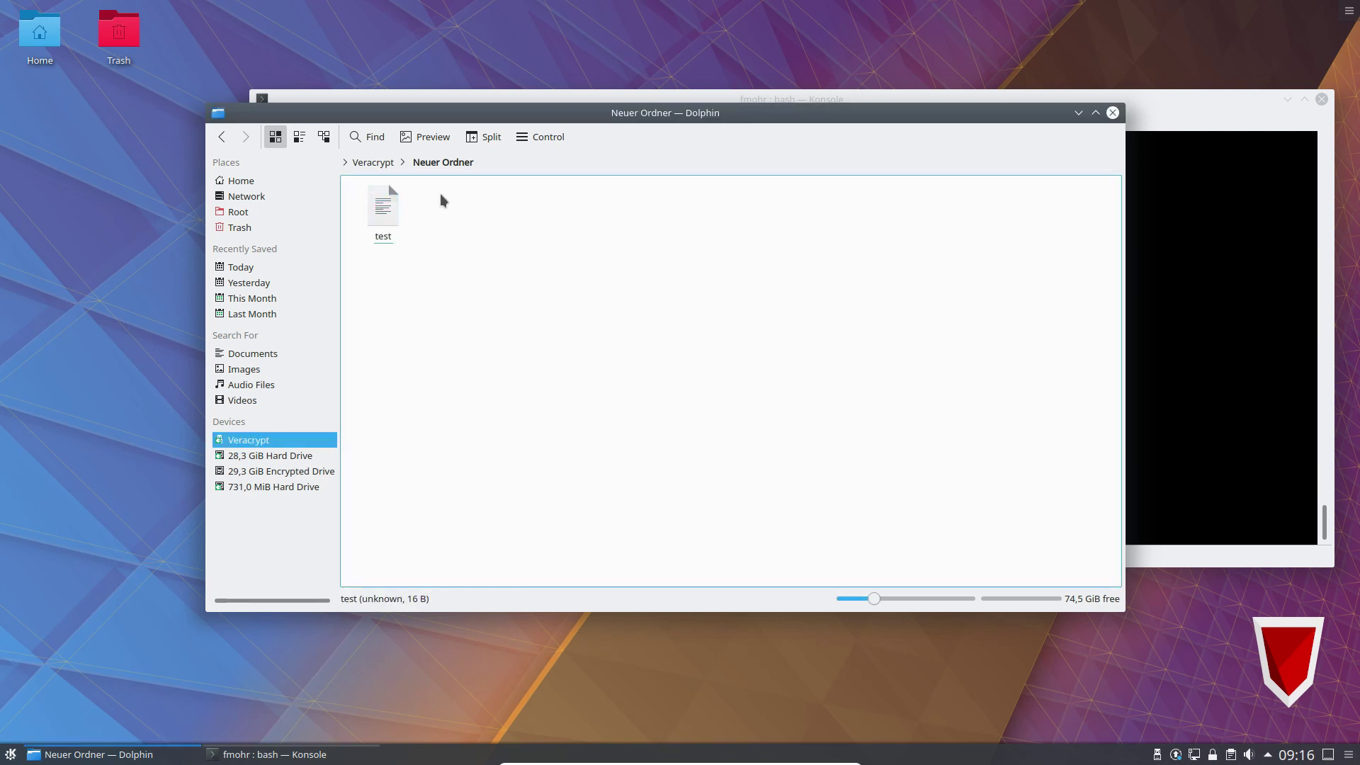
{"action": "left_click", "coordinate": [373, 162]}
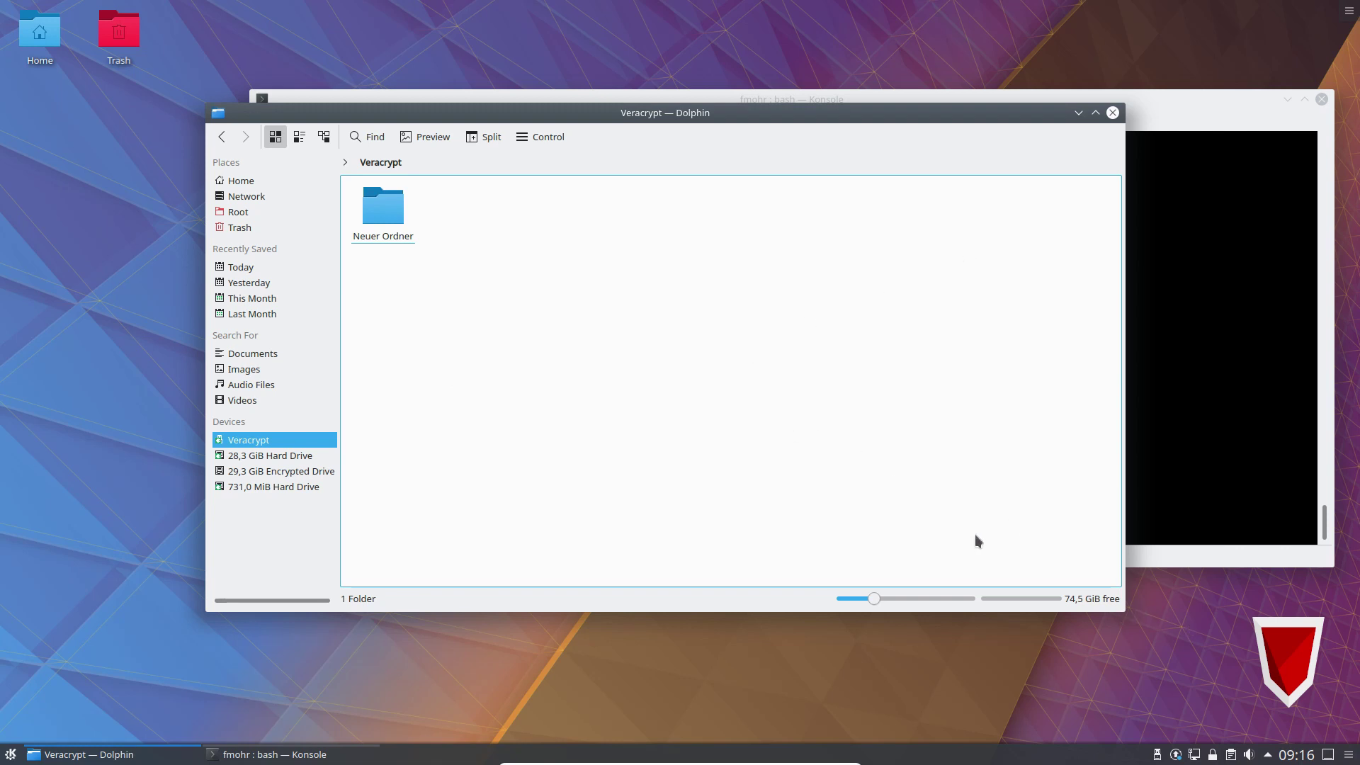
{"action": "key", "text": "alt+space"}
Launch VeraCrypt from KRunner with 'vera' and start Create Volume.
{"action": "type", "text": "veracrypt"}
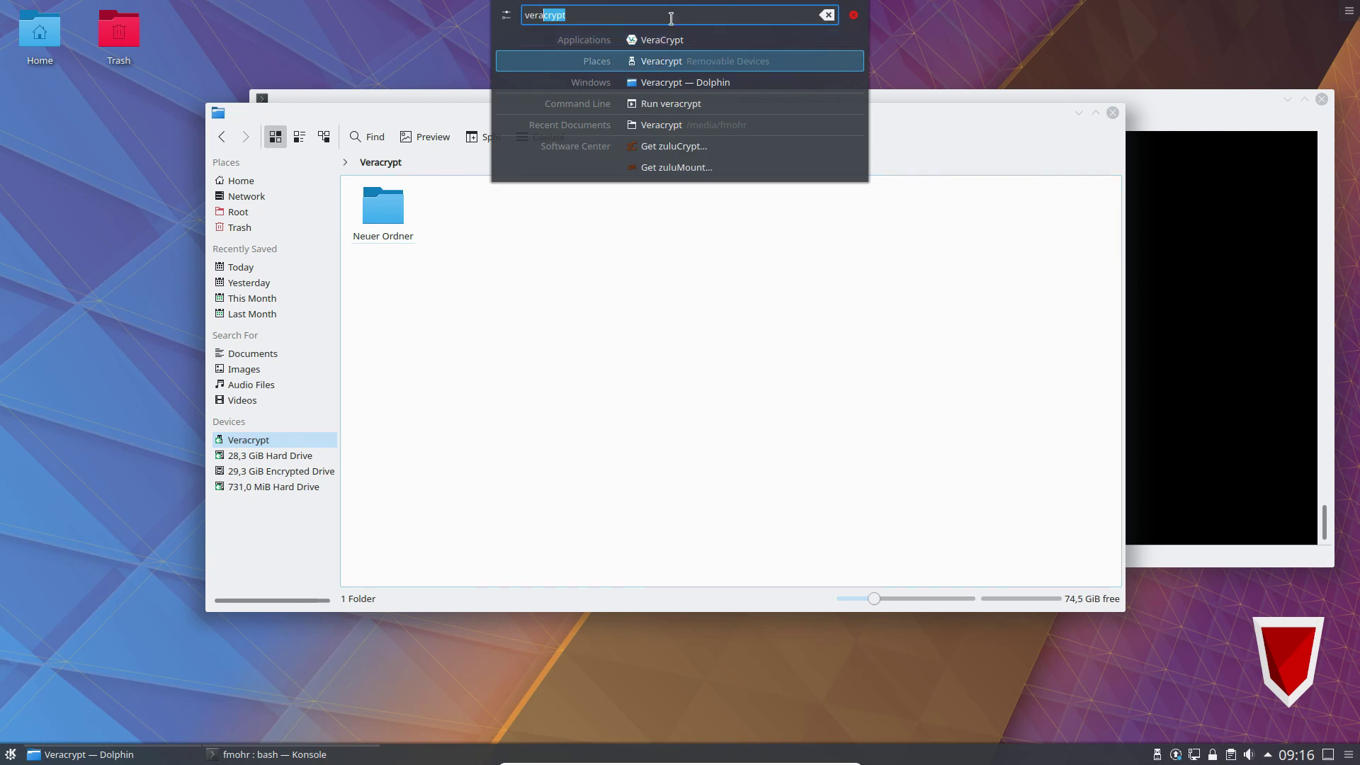
{"action": "left_click", "coordinate": [663, 40]}
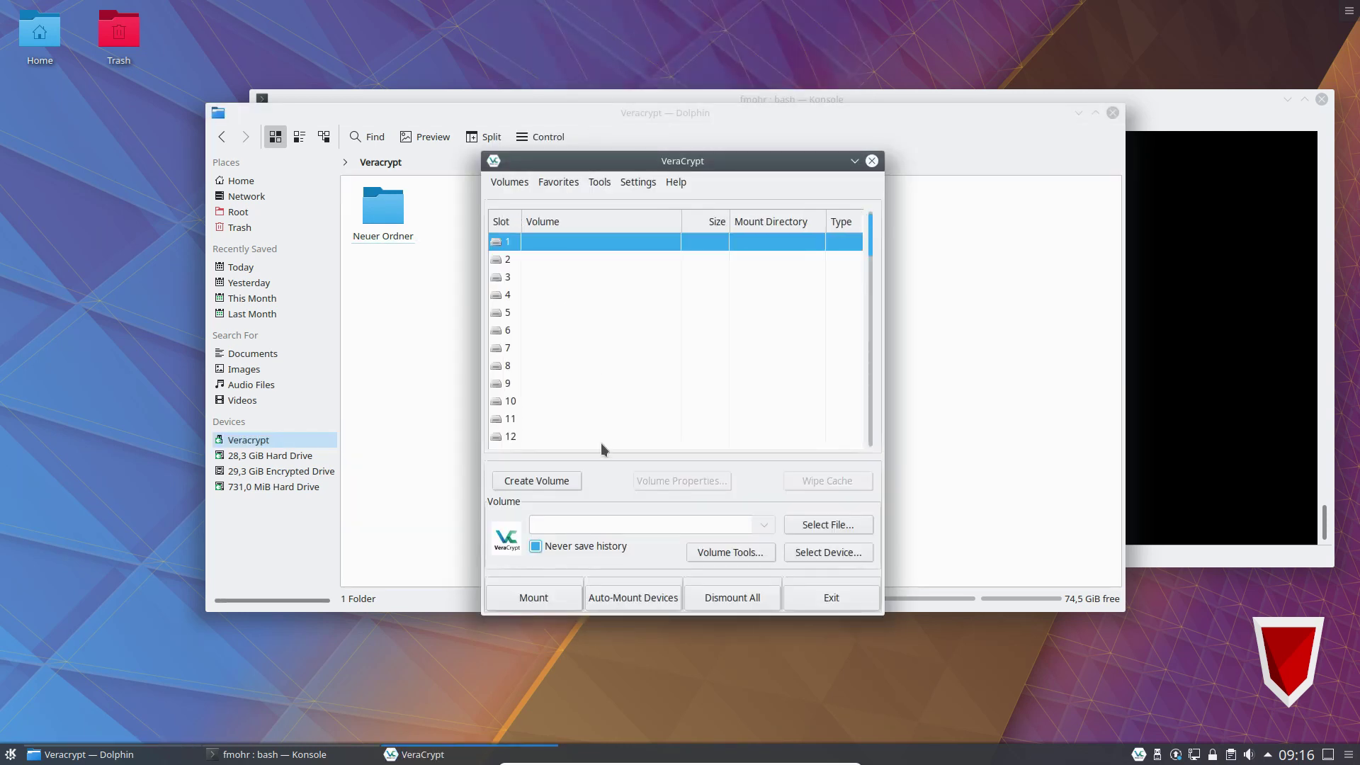
{"action": "left_click", "coordinate": [567, 481]}
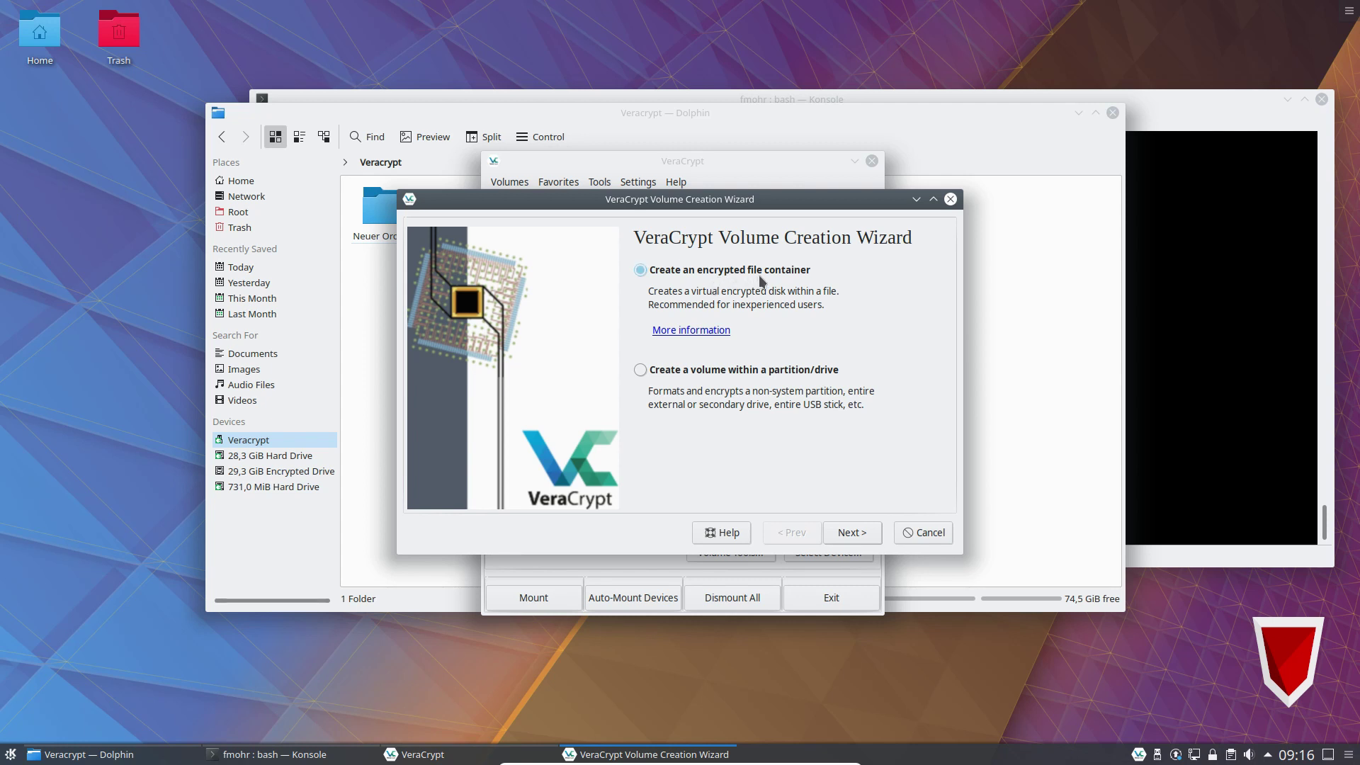
Choose a standard encrypted file container saved as 'verschluesselt' on the Veracrypt drive.
{"action": "left_click", "coordinate": [863, 532]}
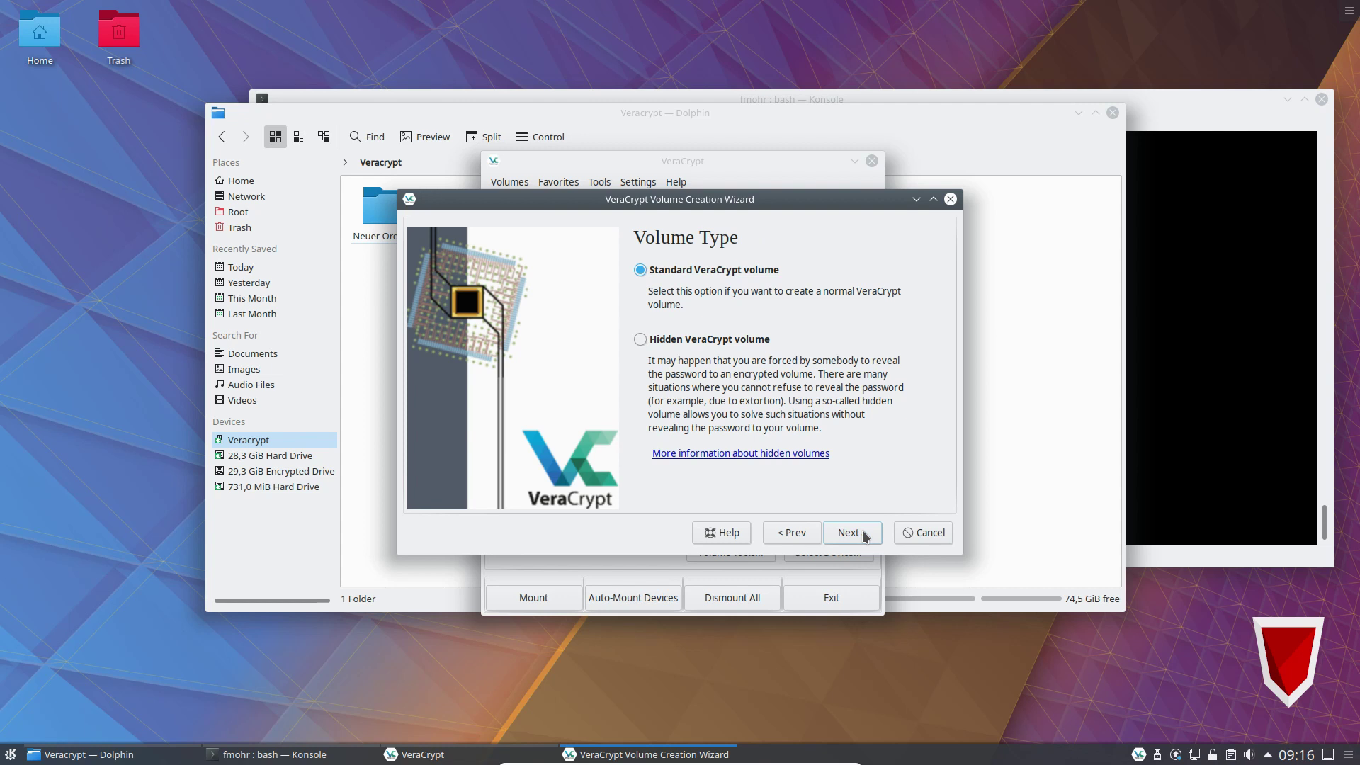
{"action": "left_click", "coordinate": [863, 532]}
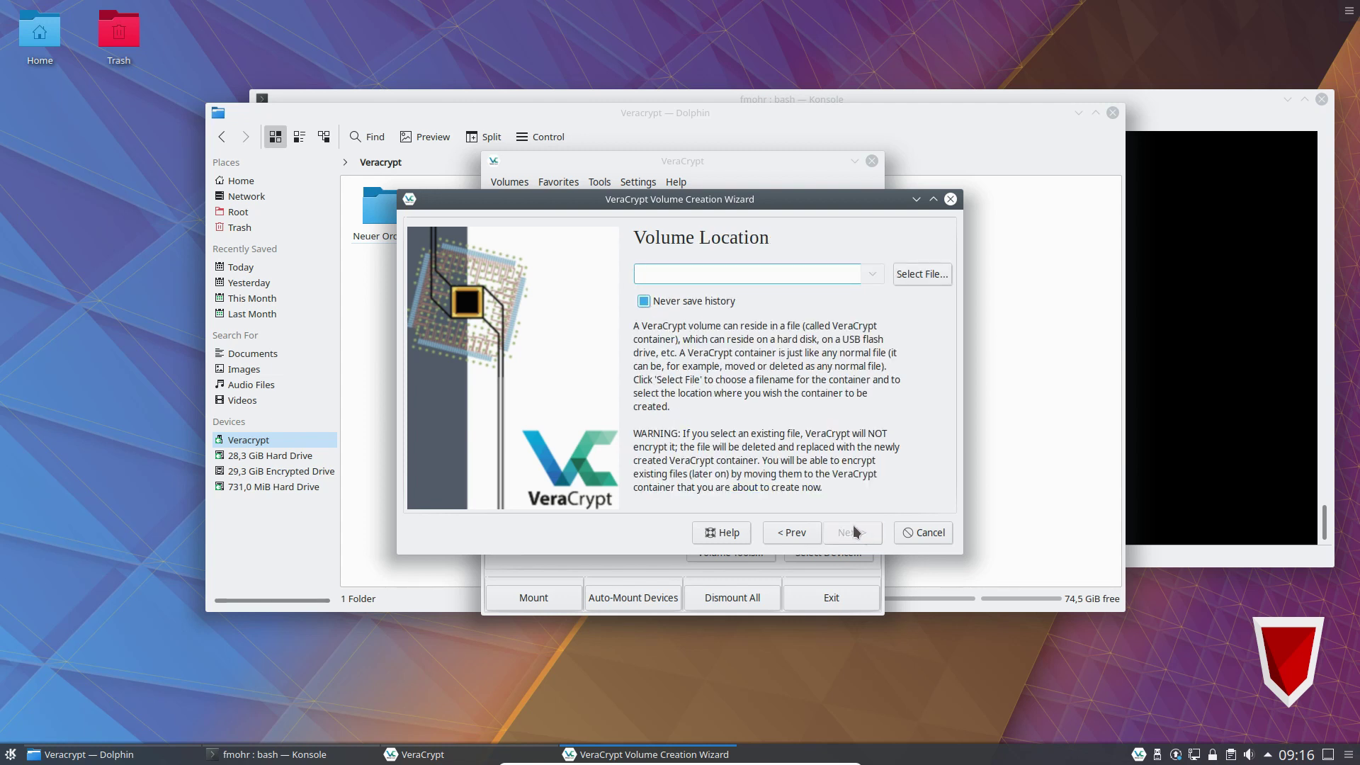
{"action": "left_click", "coordinate": [921, 274]}
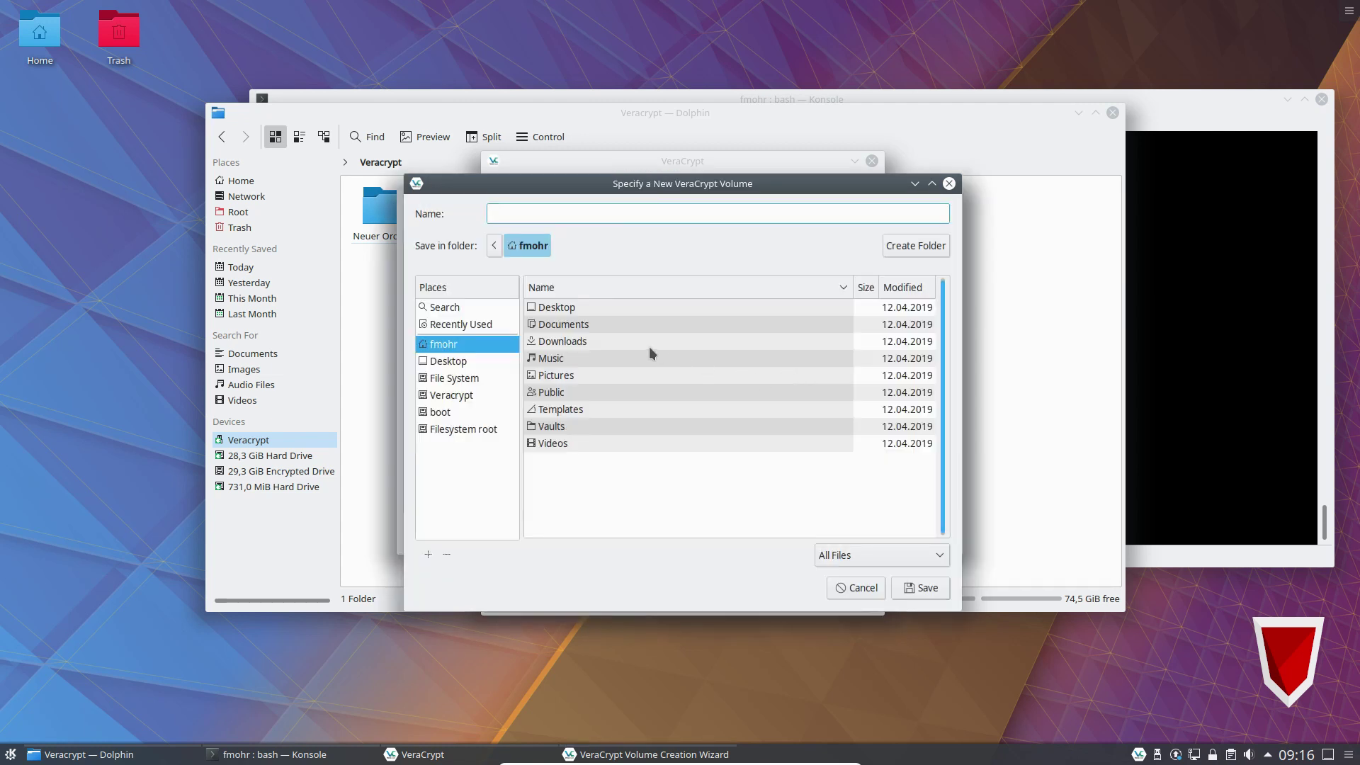
{"action": "left_click", "coordinate": [452, 396]}
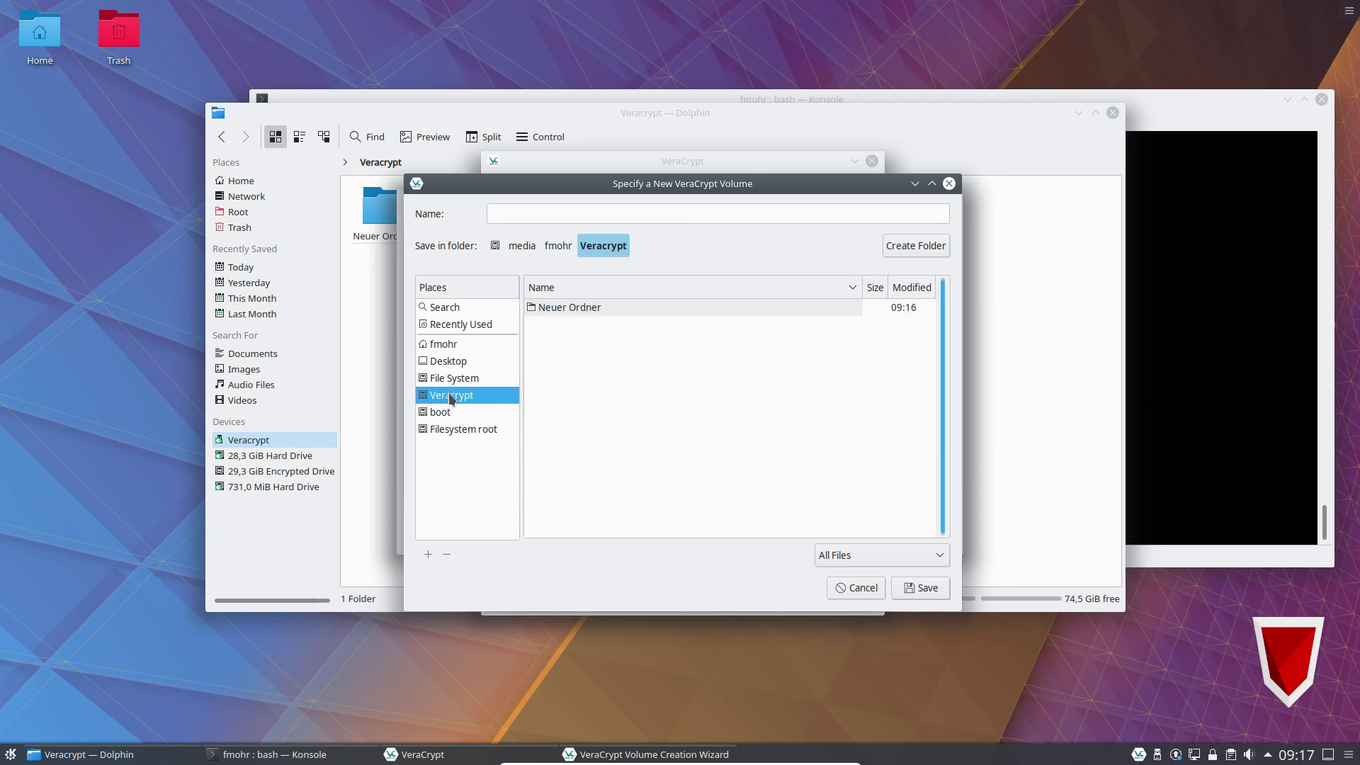
{"action": "left_click", "coordinate": [555, 215]}
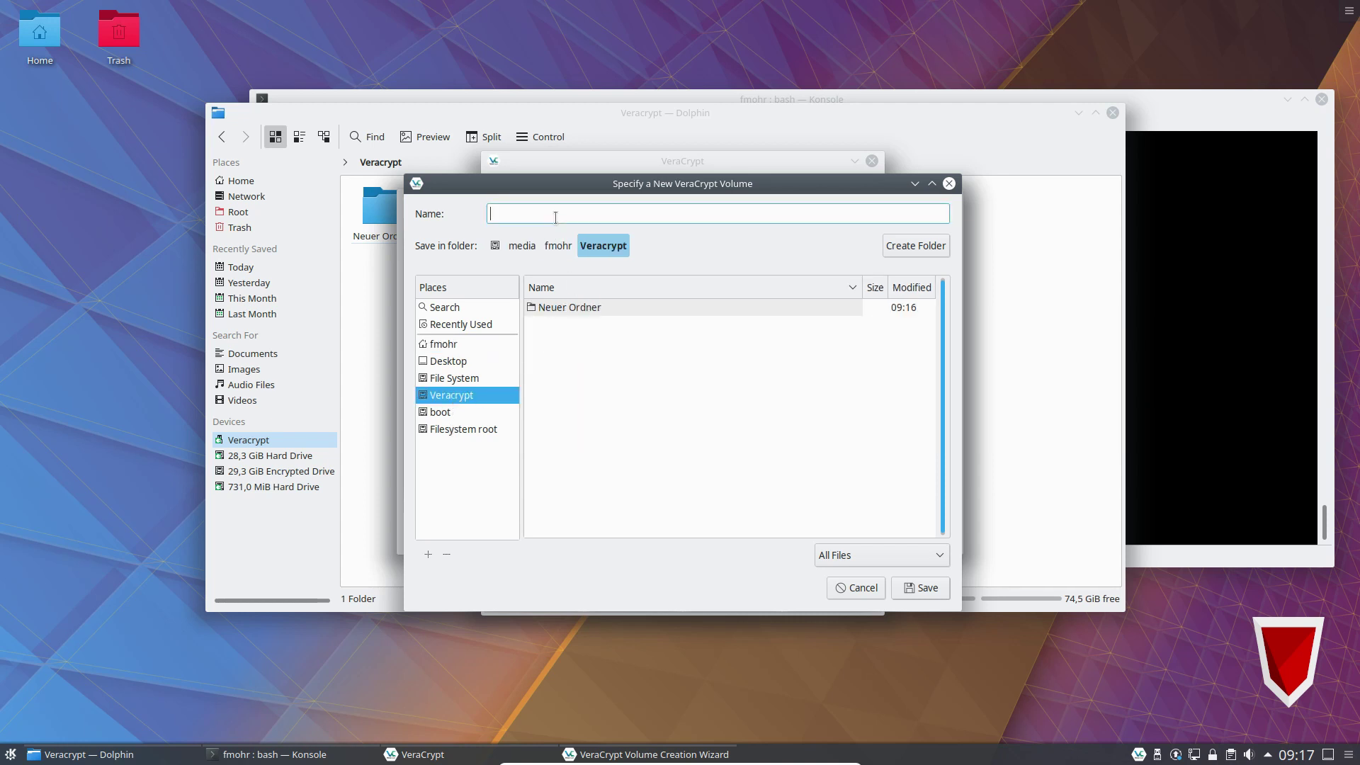
{"action": "type", "text": "verschluesselt"}
{"action": "left_click", "coordinate": [914, 590]}
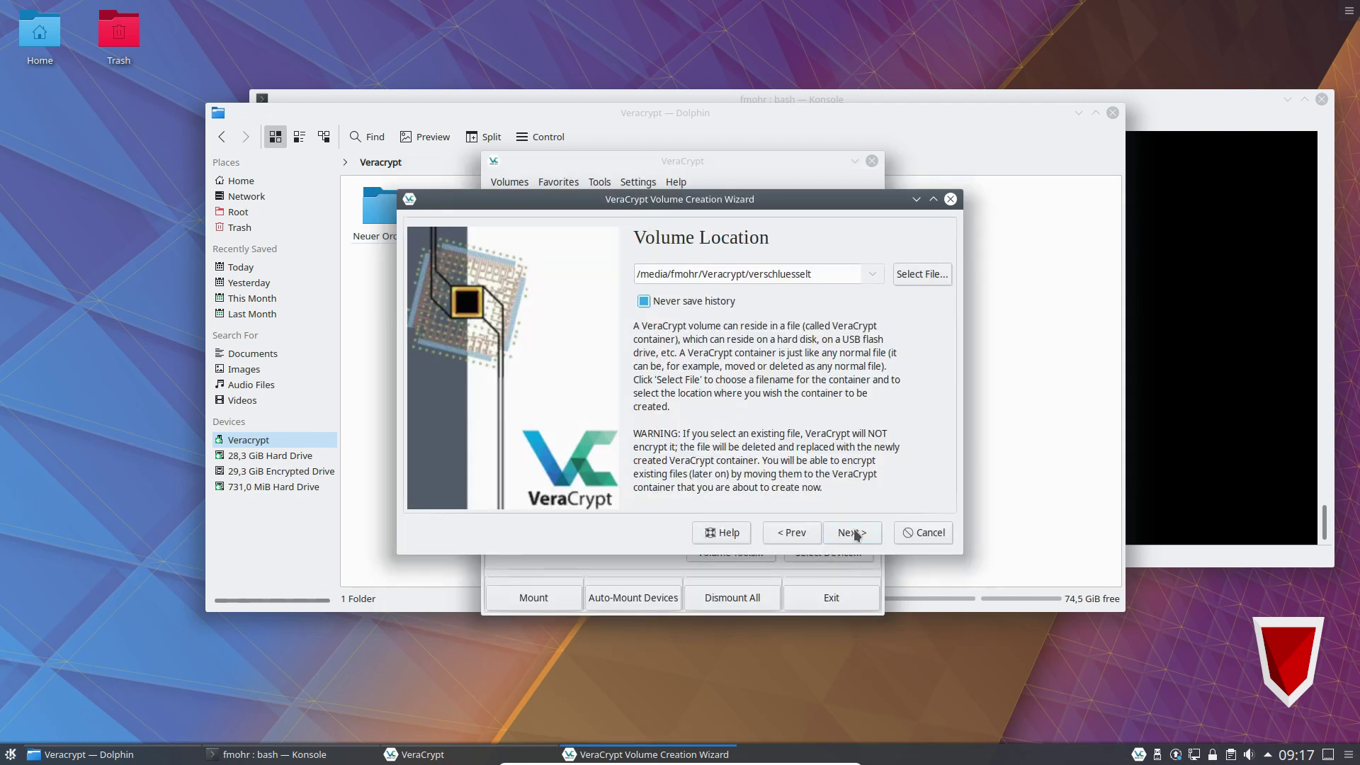
{"action": "left_click", "coordinate": [856, 535]}
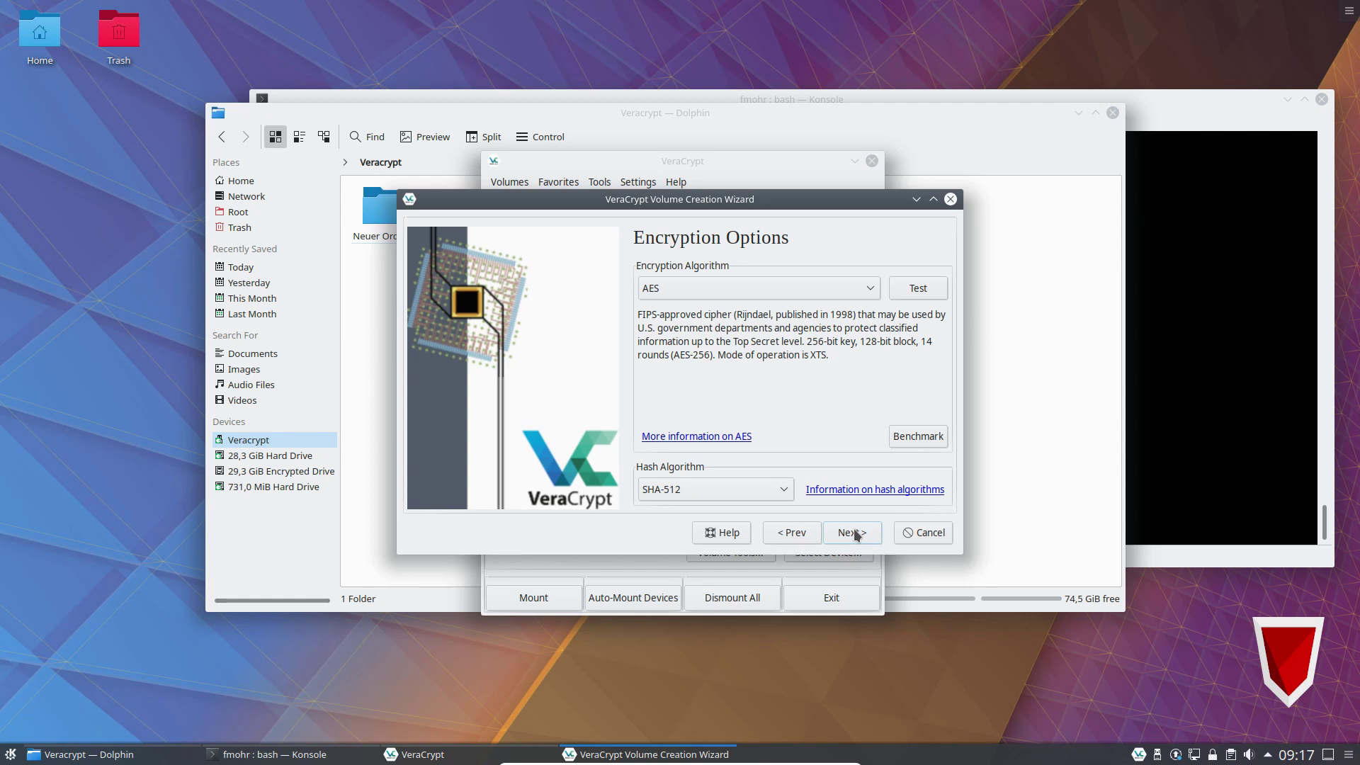
Keep the default AES and SHA-512 encryption and set the volume size to 30 GB.
{"action": "left_click", "coordinate": [853, 533]}
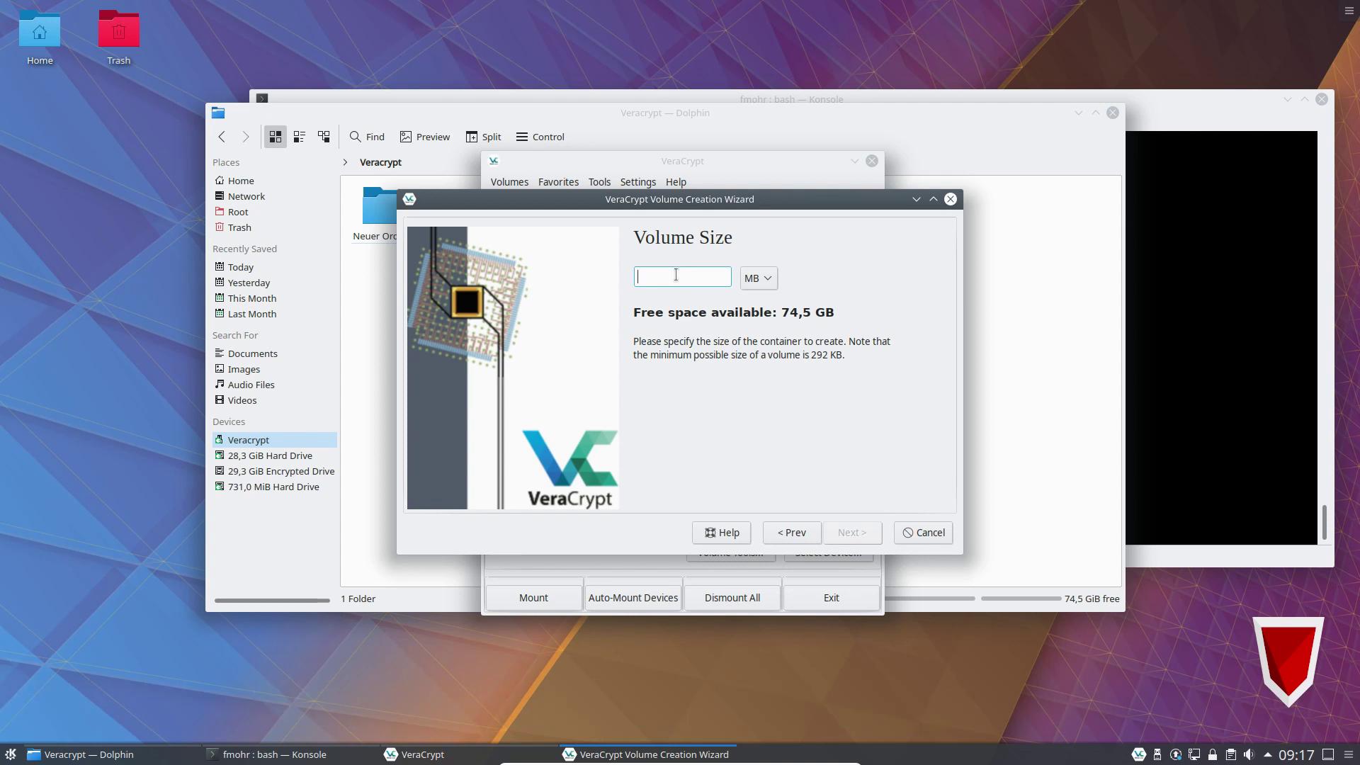
{"action": "type", "text": "30"}
{"action": "left_click", "coordinate": [752, 280]}
{"action": "left_click", "coordinate": [752, 299]}
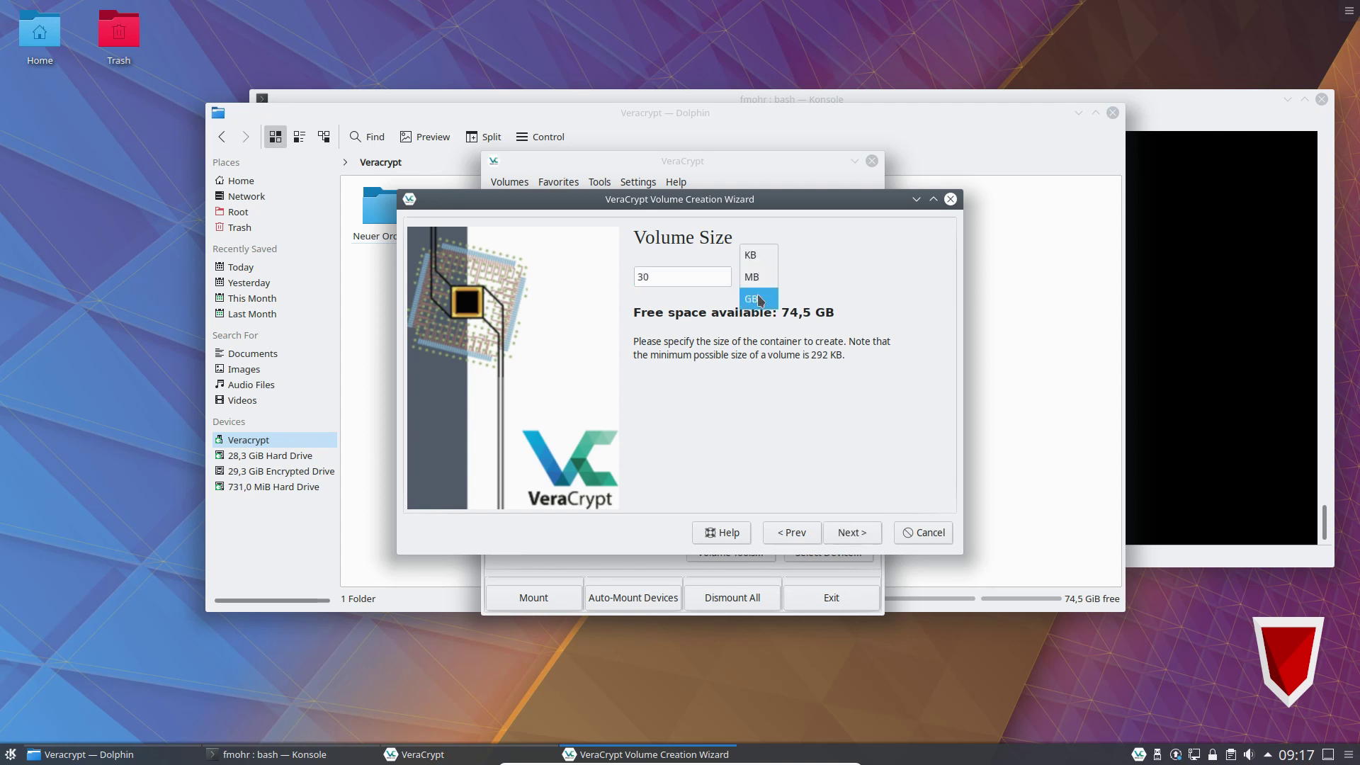
{"action": "left_click", "coordinate": [863, 532]}
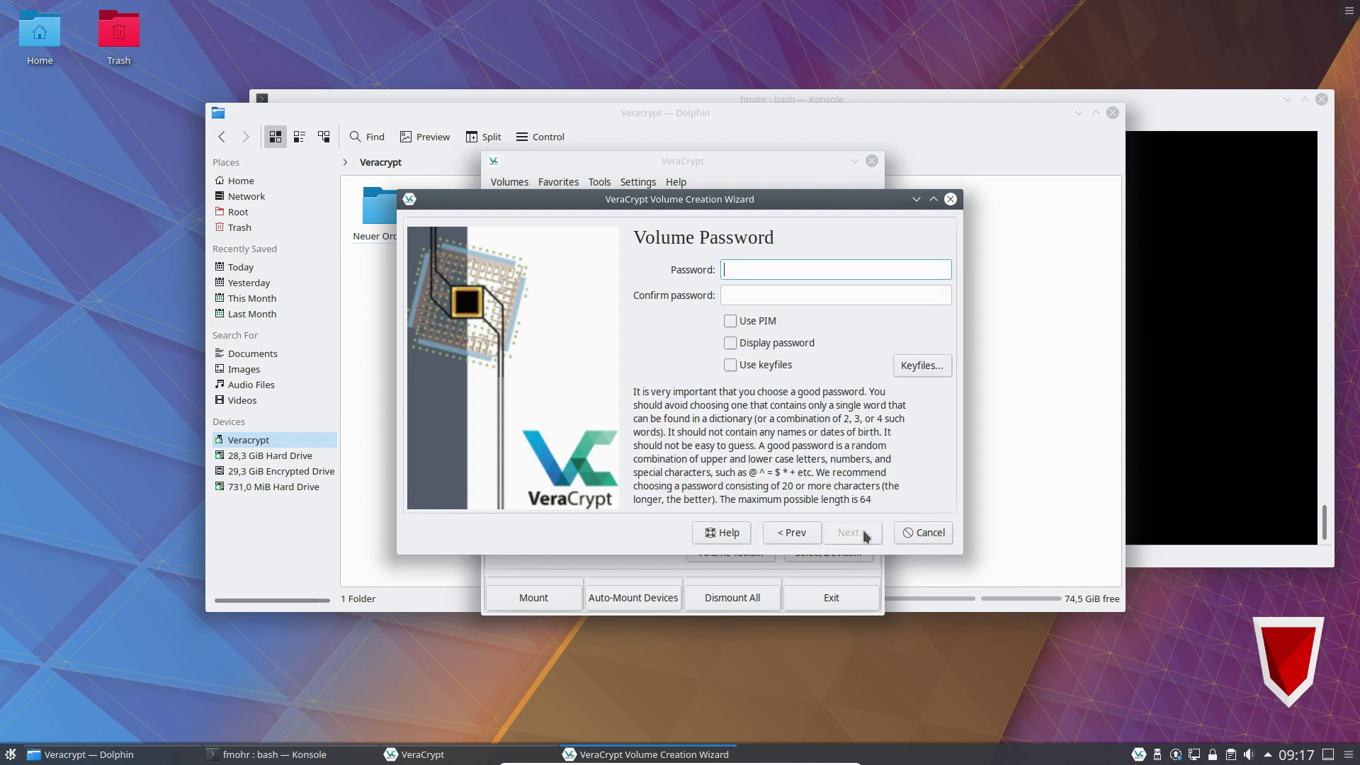
Enter and confirm the volume password, then continue to the large files page.
{"action": "type", "text": "•••••••••••••"}
{"action": "key", "text": "Tab"}
{"action": "type", "text": "•••"}
{"action": "key", "text": "BackSpace"}
{"action": "key", "text": "BackSpace"}
{"action": "key", "text": "BackSpace"}
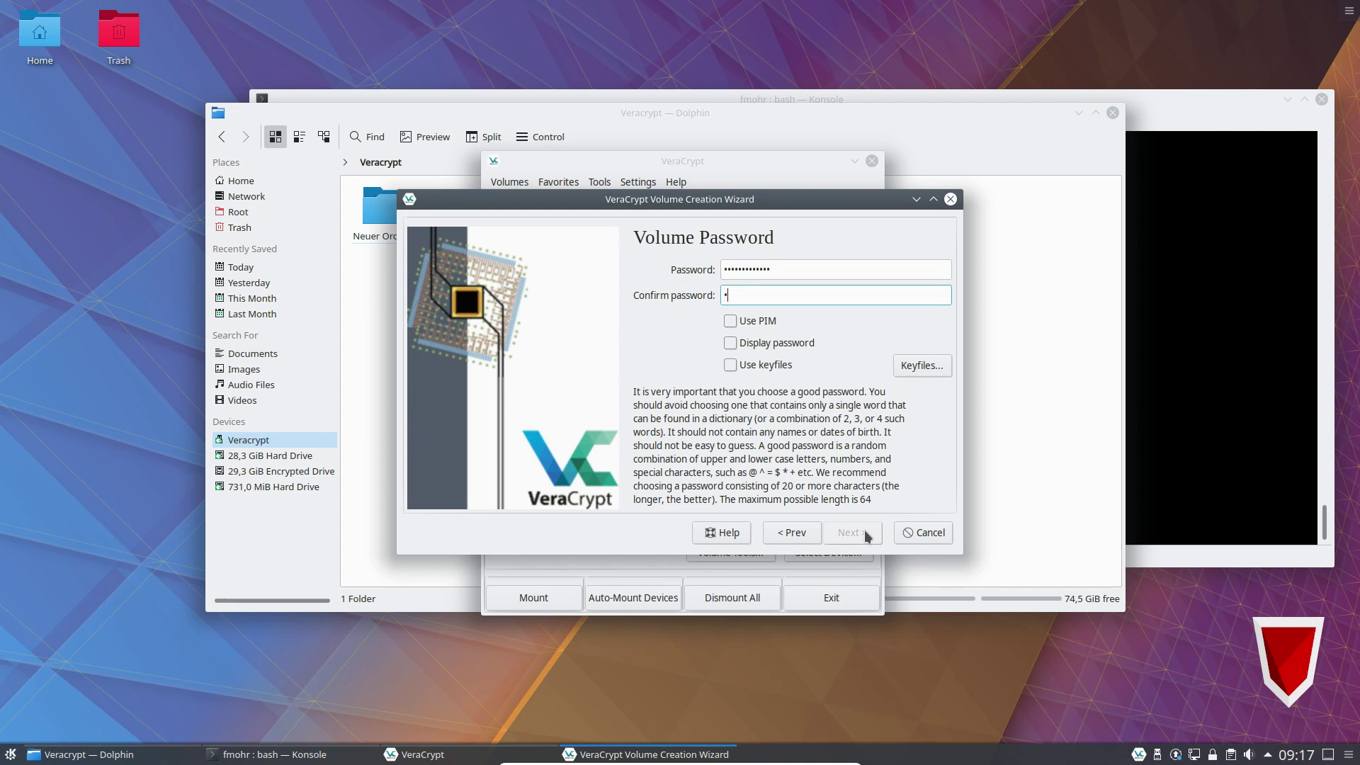
{"action": "type", "text": "•••••••••••"}
{"action": "left_click", "coordinate": [864, 531]}
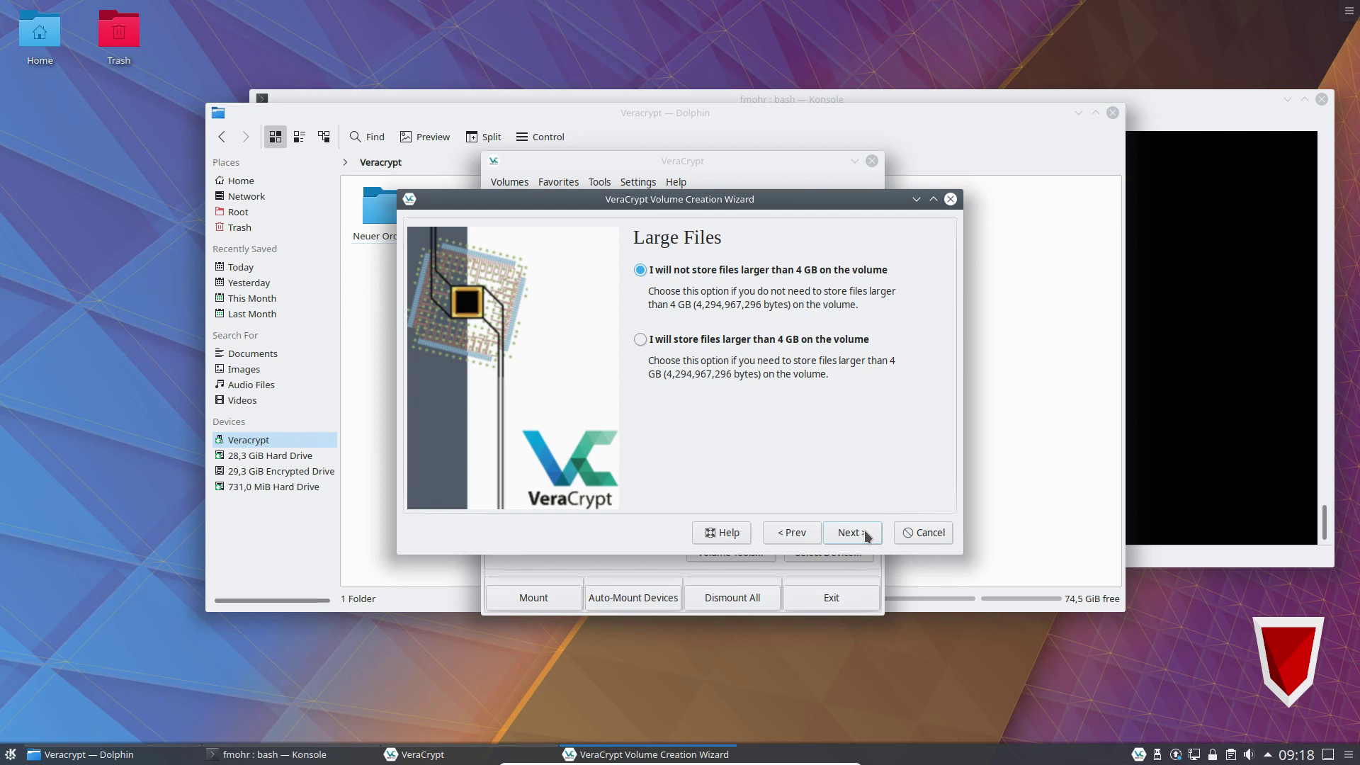
Allow files larger than 4 GB and choose NTFS as the container's filesystem.
{"action": "left_click", "coordinate": [708, 339]}
{"action": "left_click", "coordinate": [860, 538]}
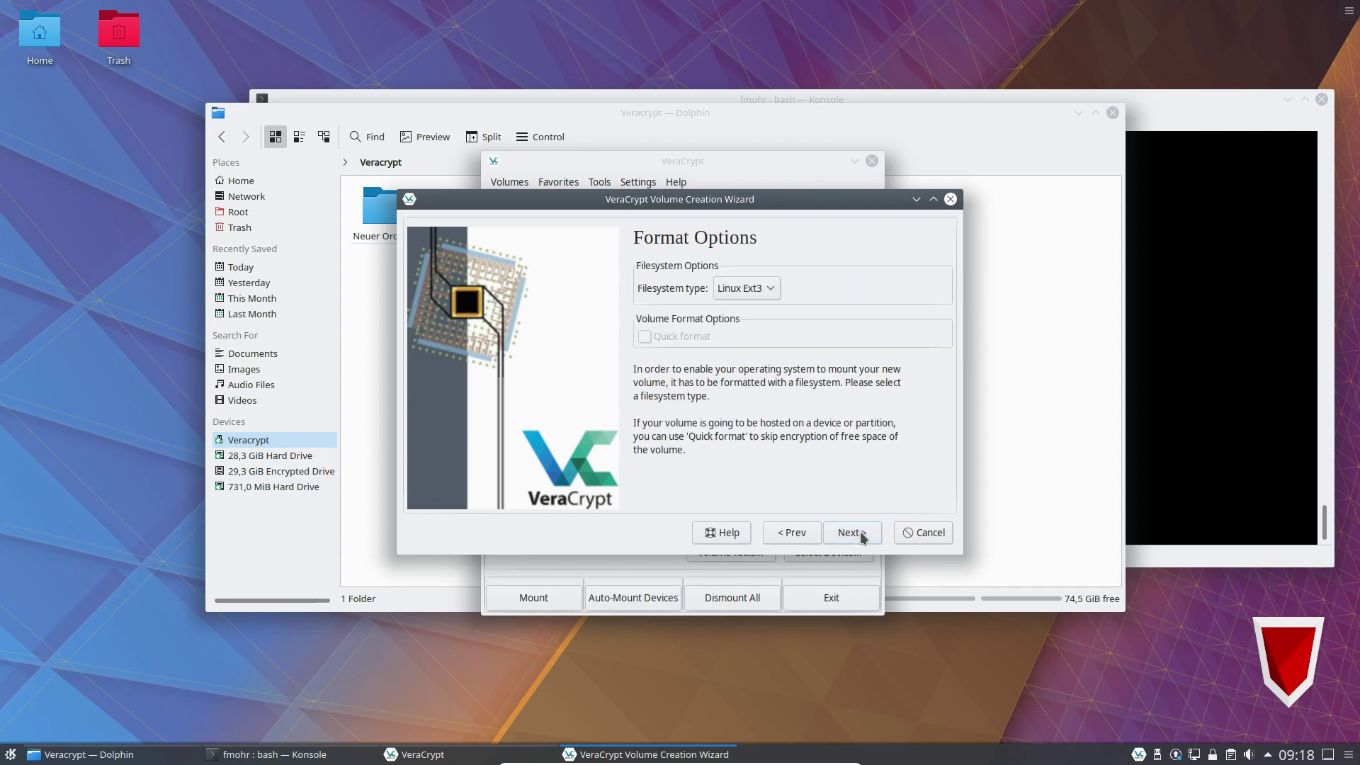
{"action": "left_click", "coordinate": [757, 289]}
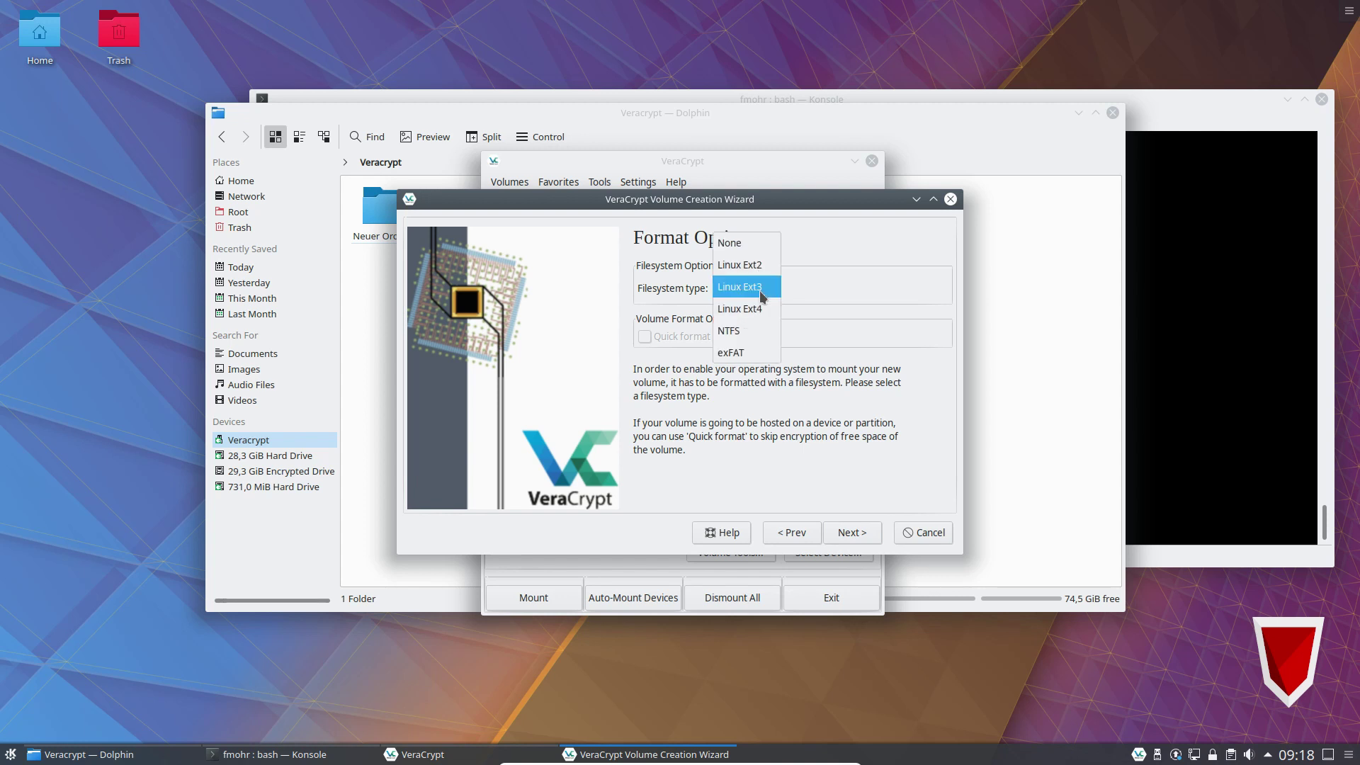
{"action": "left_click", "coordinate": [751, 332]}
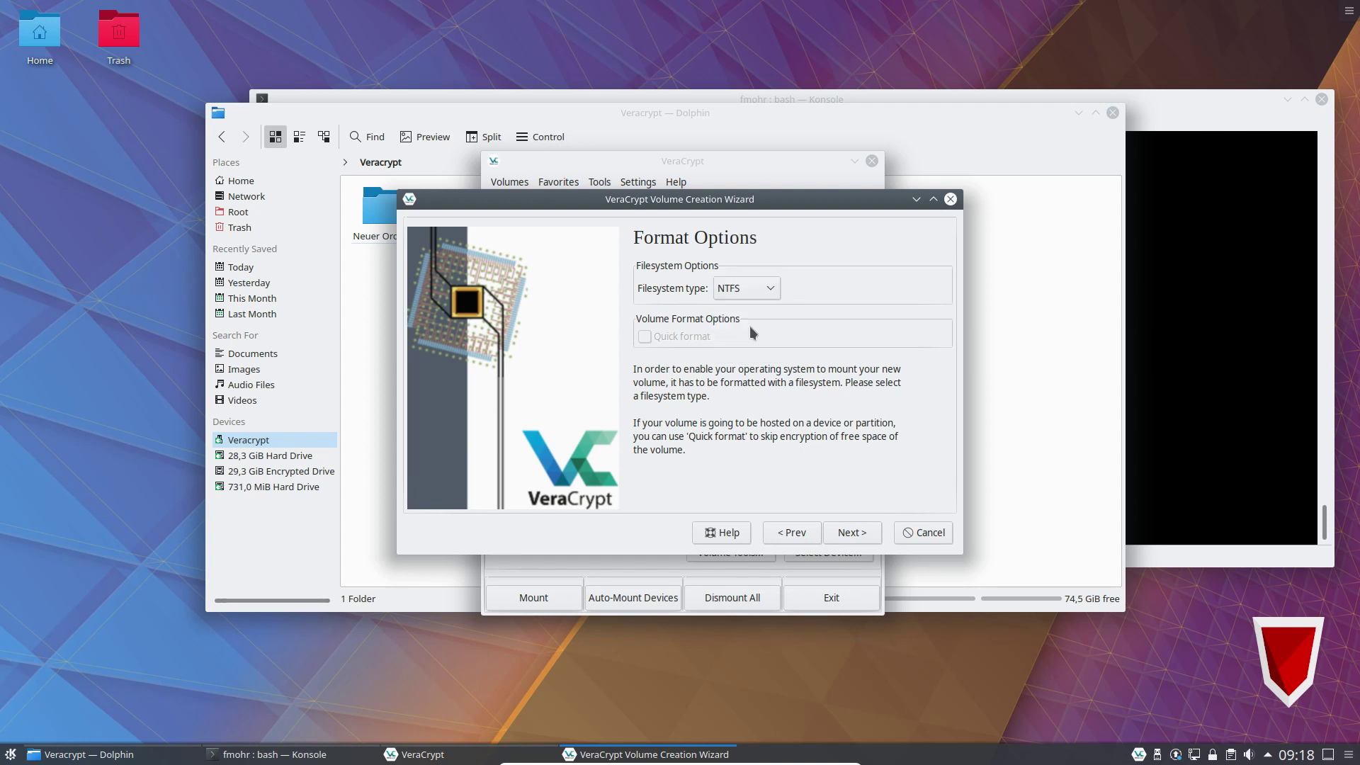
{"action": "left_click", "coordinate": [866, 534]}
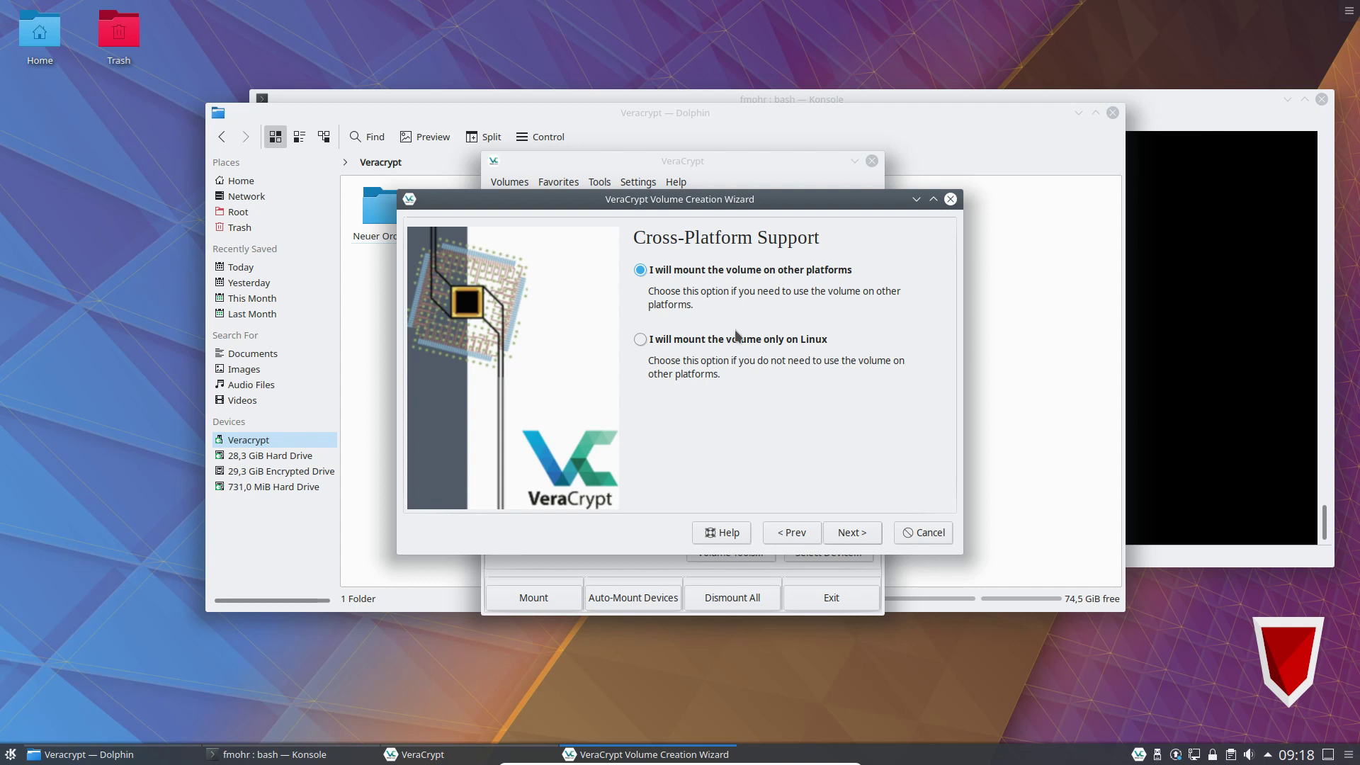
Format the verschluesselt NTFS container for other platforms, authorise with the administrator password, and exit the wizard.
{"action": "left_click", "coordinate": [864, 536]}
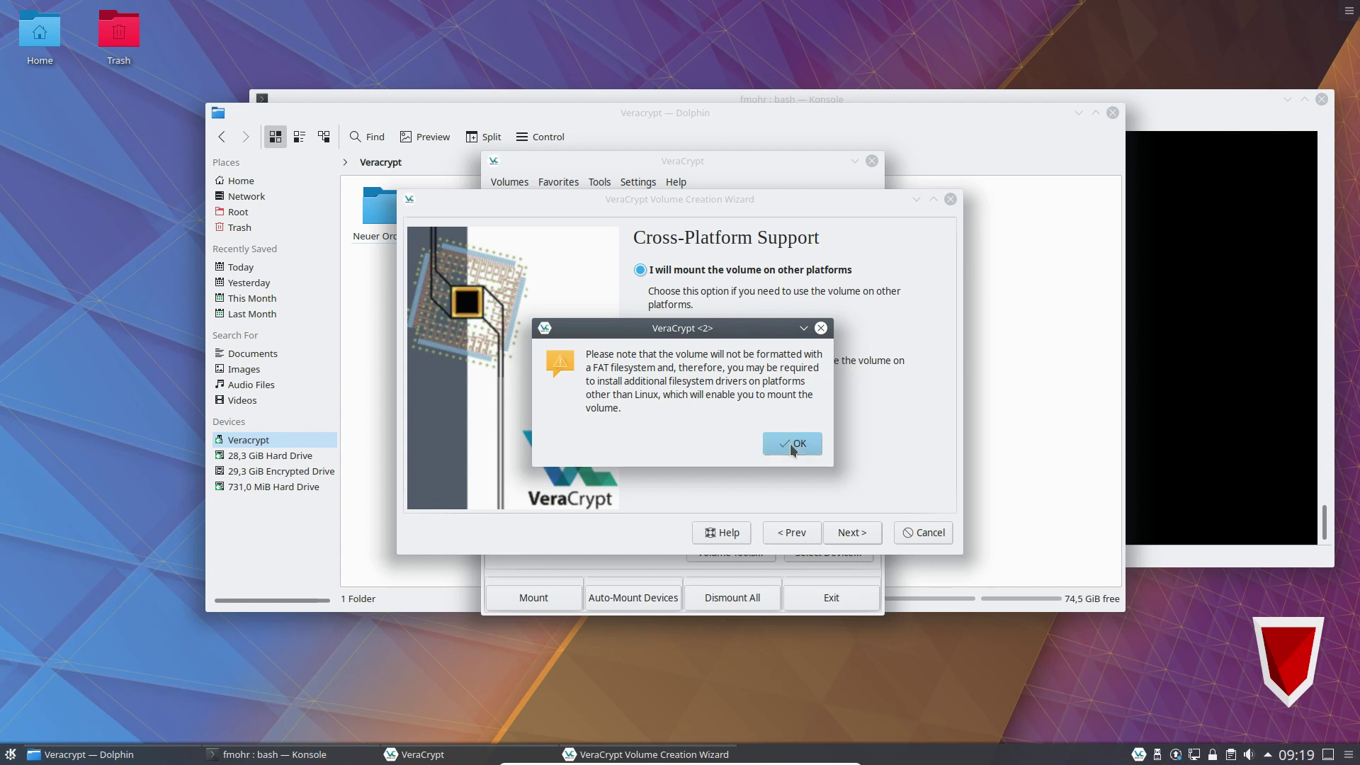
{"action": "left_click", "coordinate": [791, 445]}
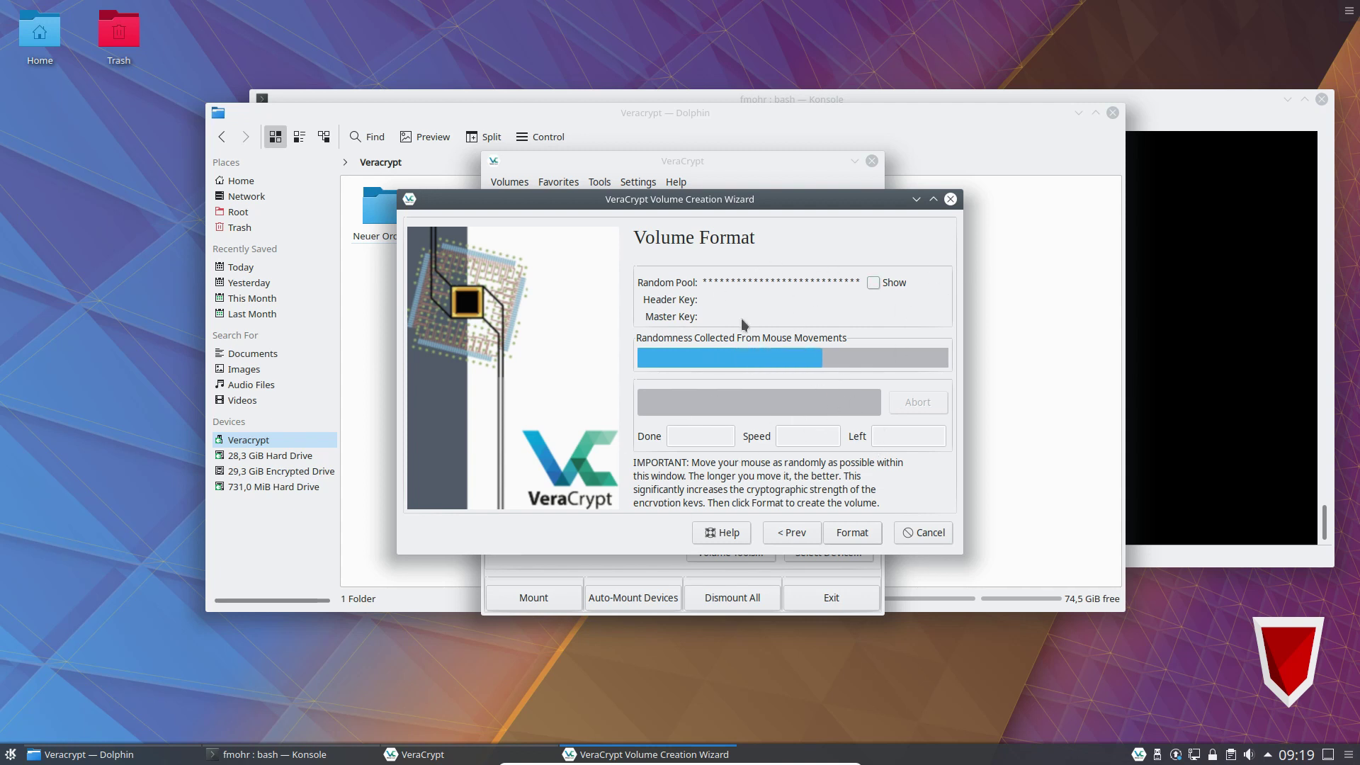
{"action": "left_click", "coordinate": [849, 533]}
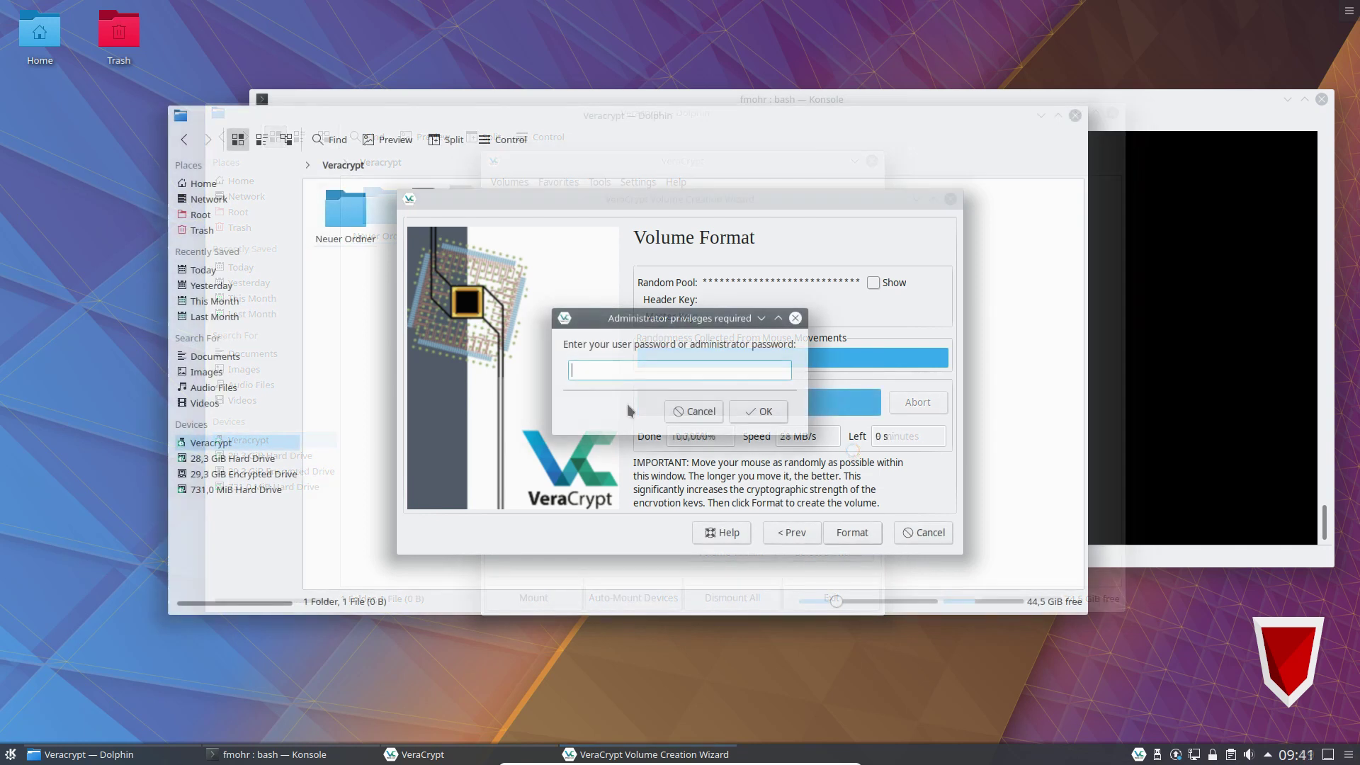
{"action": "type", "text": "•••••••••"}
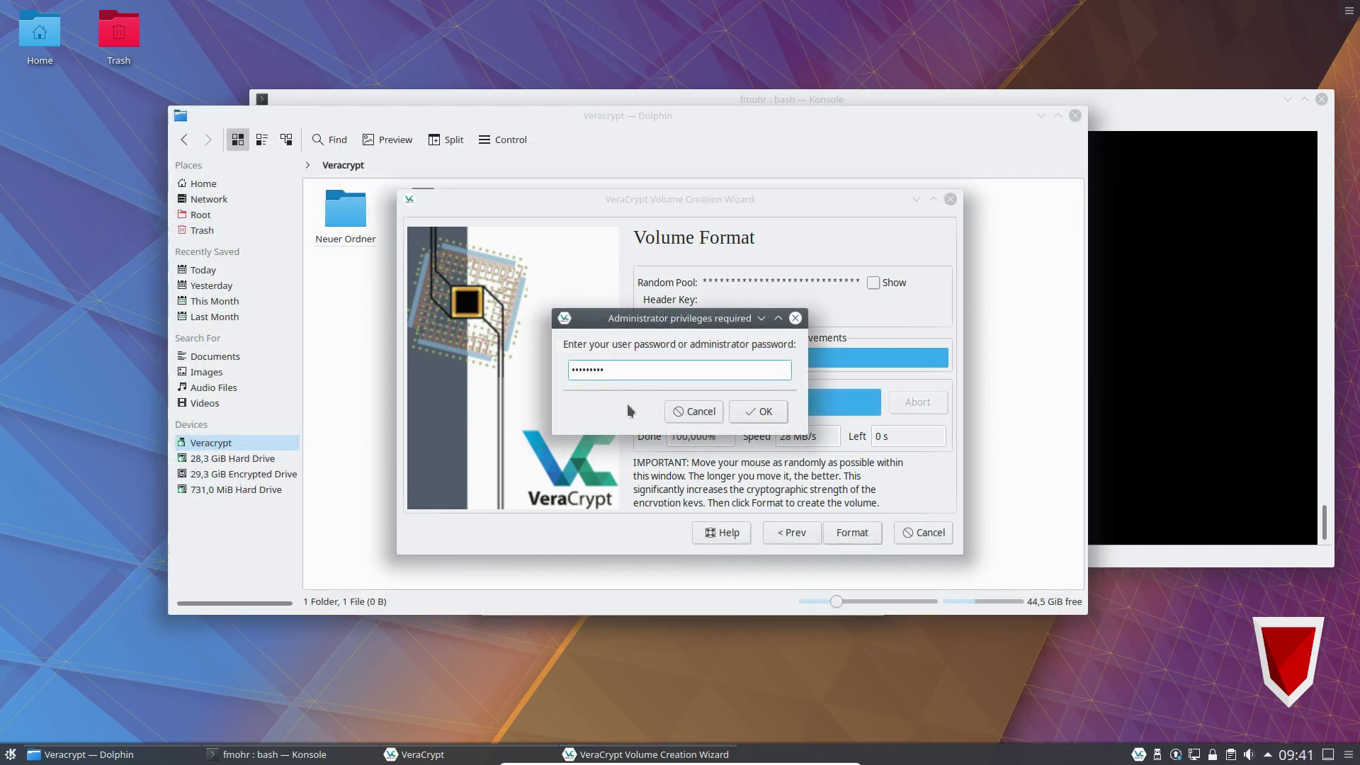
{"action": "key", "text": "Return"}
{"action": "key", "text": "Return"}
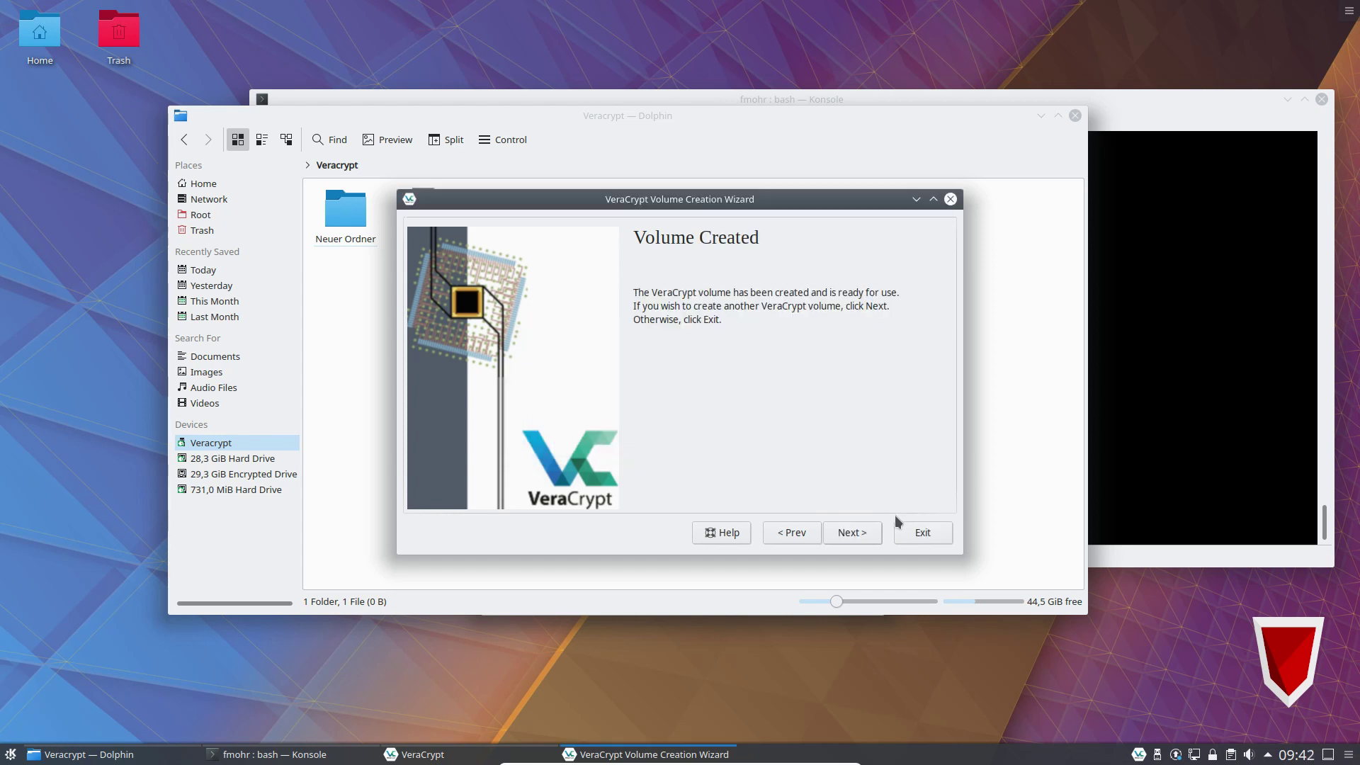
{"action": "left_click", "coordinate": [942, 534]}
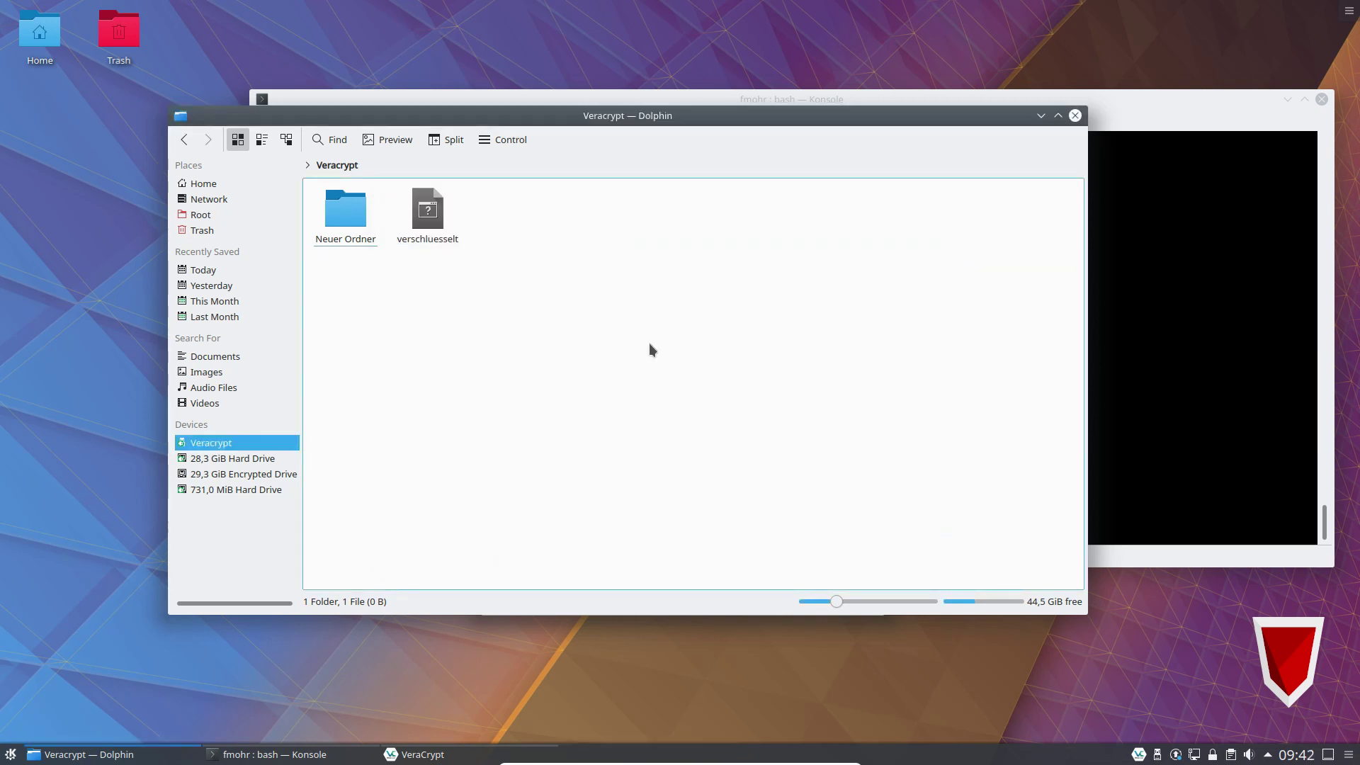
Confirm in Properties that verschluesselt is 30,0 GiB, then return to the VeraCrypt main window.
{"action": "right_click", "coordinate": [424, 244]}
{"action": "left_click", "coordinate": [461, 430]}
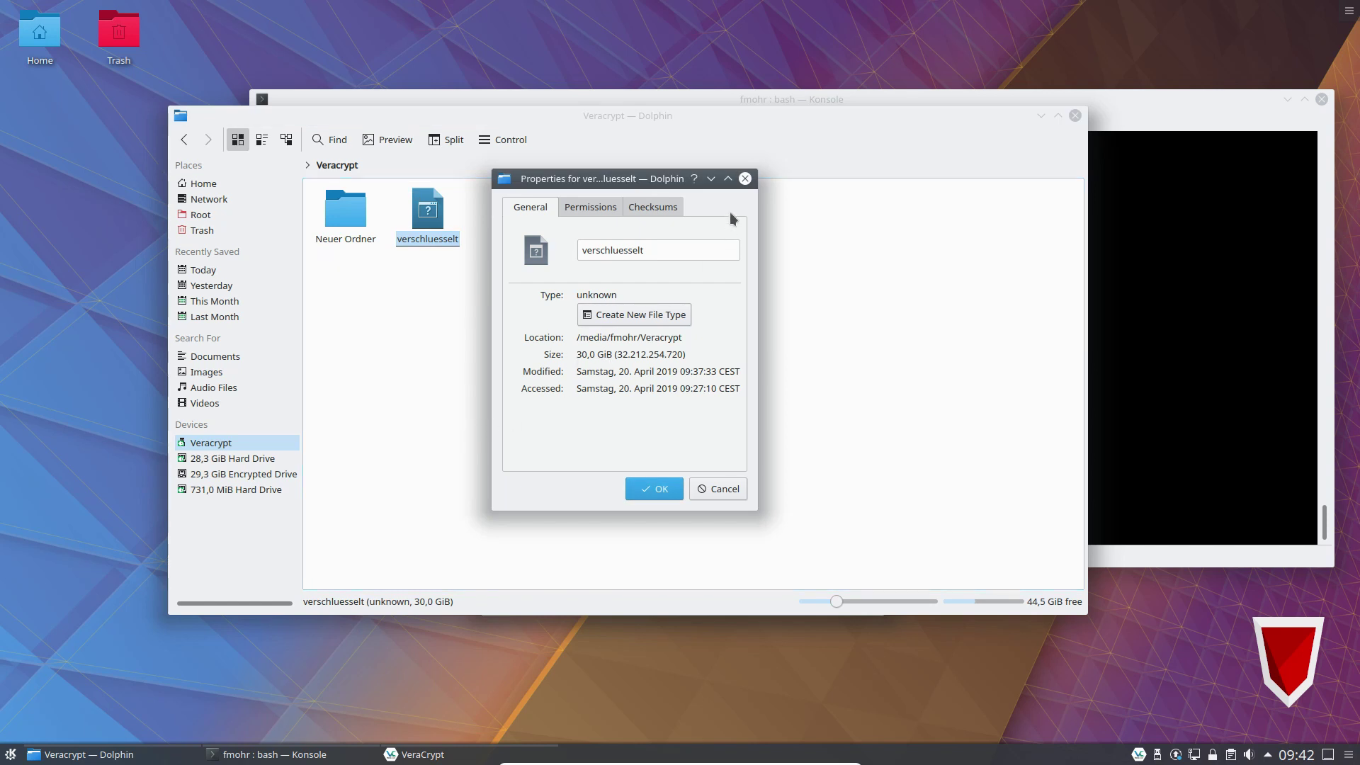
{"action": "left_click", "coordinate": [745, 179]}
{"action": "left_click", "coordinate": [573, 292]}
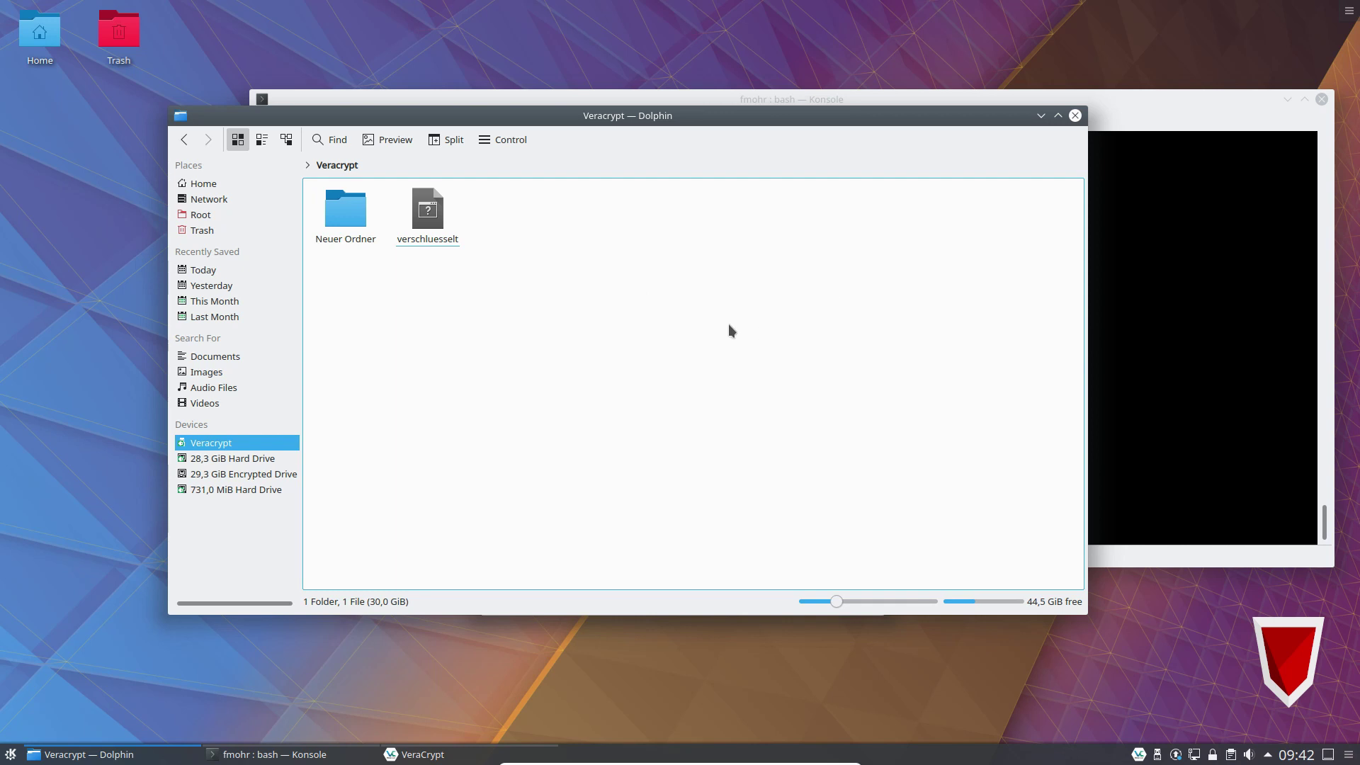
{"action": "left_click", "coordinate": [418, 754]}
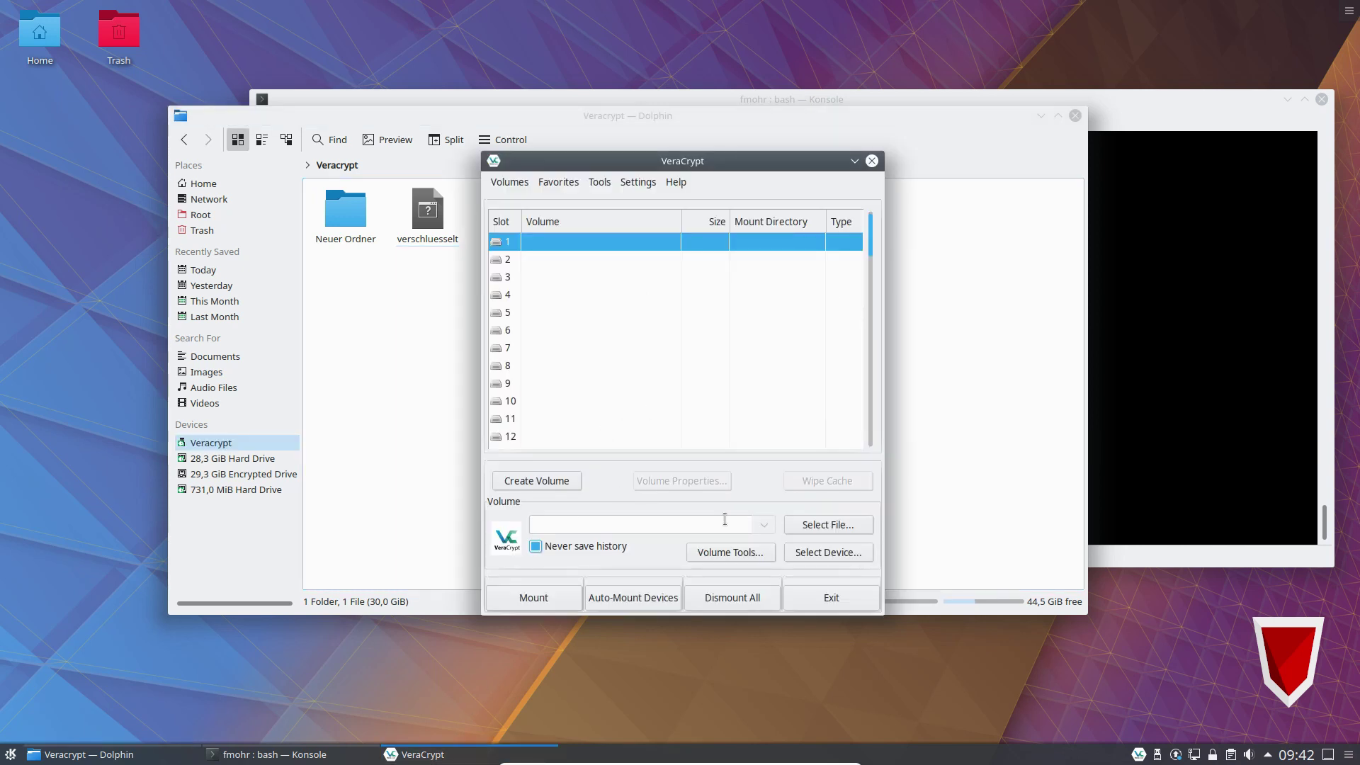
Mount Veracrypt/verschluesselt in slot 1 at /media/veracrypt1 using the volume password.
{"action": "left_click", "coordinate": [810, 526]}
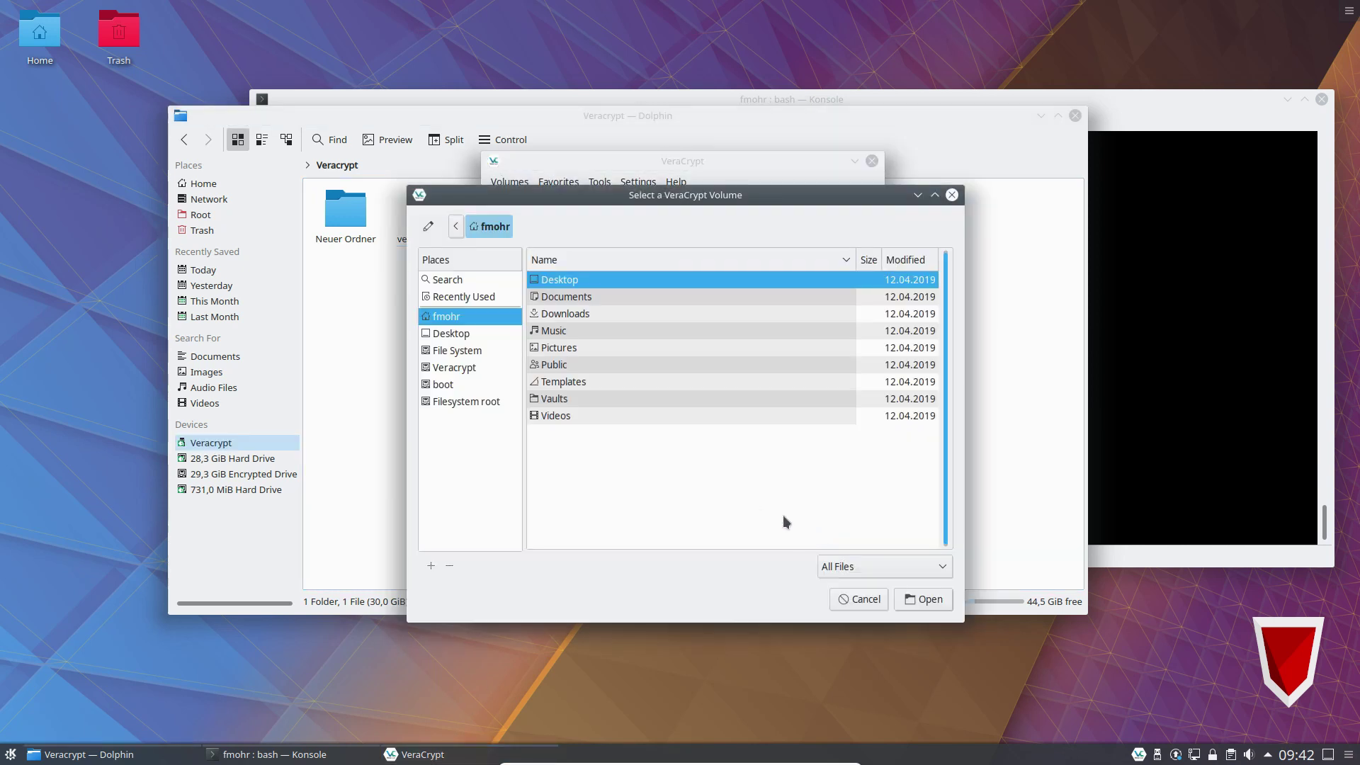
{"action": "left_click", "coordinate": [449, 367]}
{"action": "left_click", "coordinate": [594, 298]}
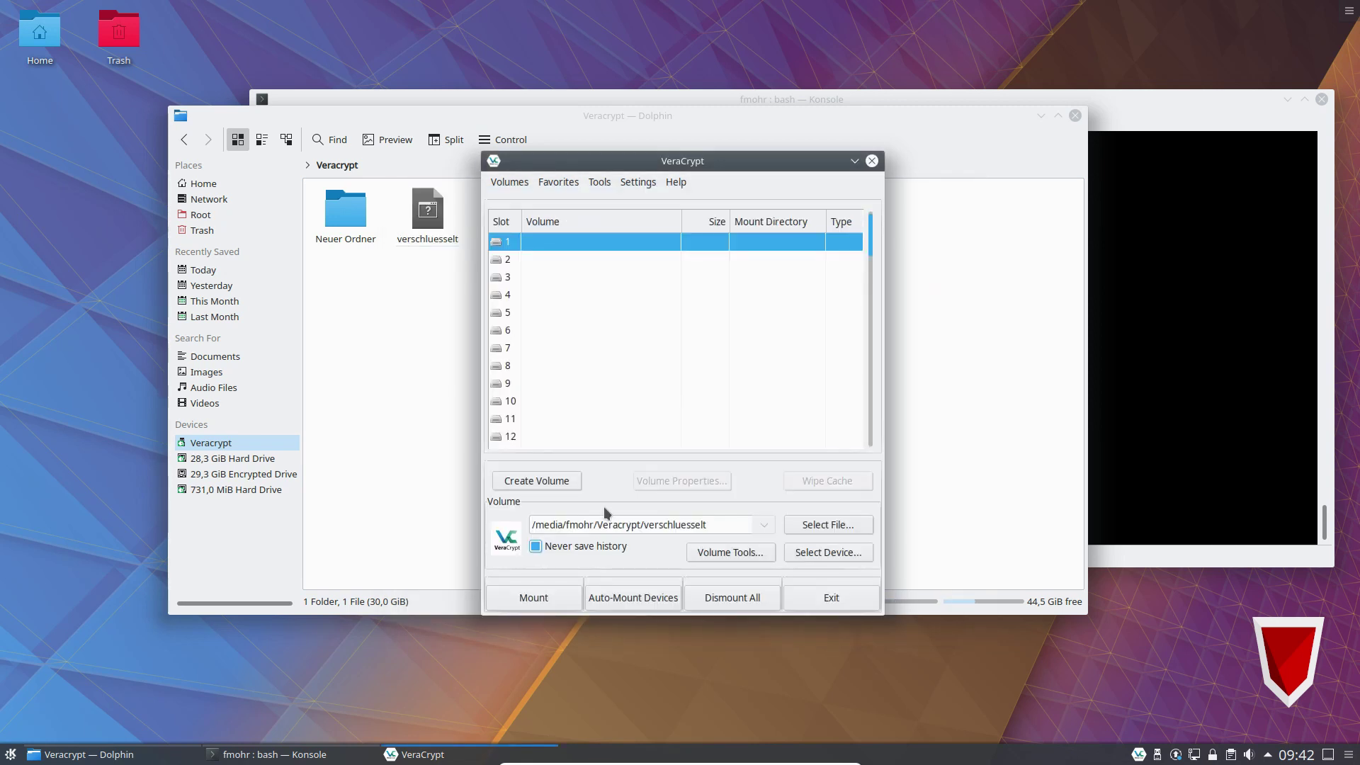
{"action": "left_click", "coordinate": [538, 600]}
{"action": "type", "text": "**********"}
{"action": "key", "text": "Return"}
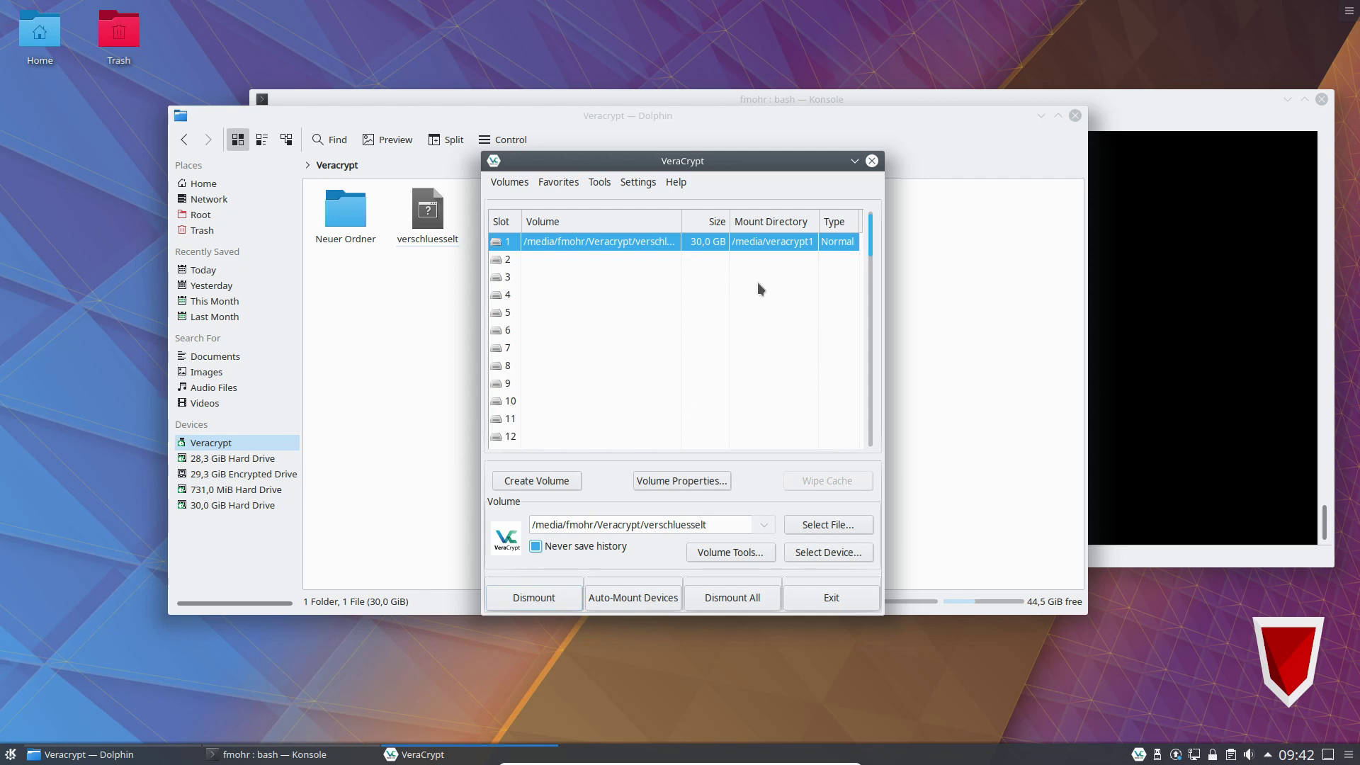
List /media/veracrypt1/ with ll and create the neuerorder folder there.
{"action": "left_click", "coordinate": [1241, 303]}
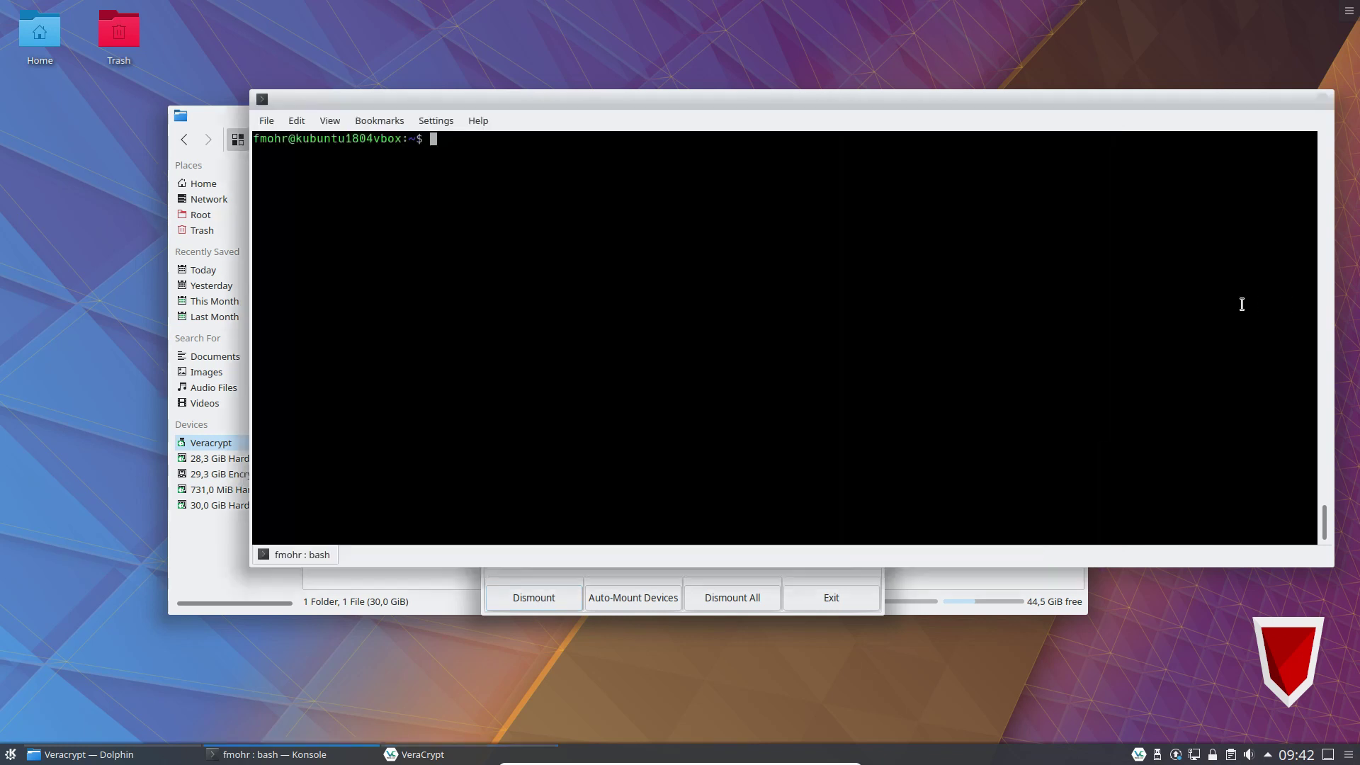
{"action": "type", "text": "ll /media/veracrypt1/"}
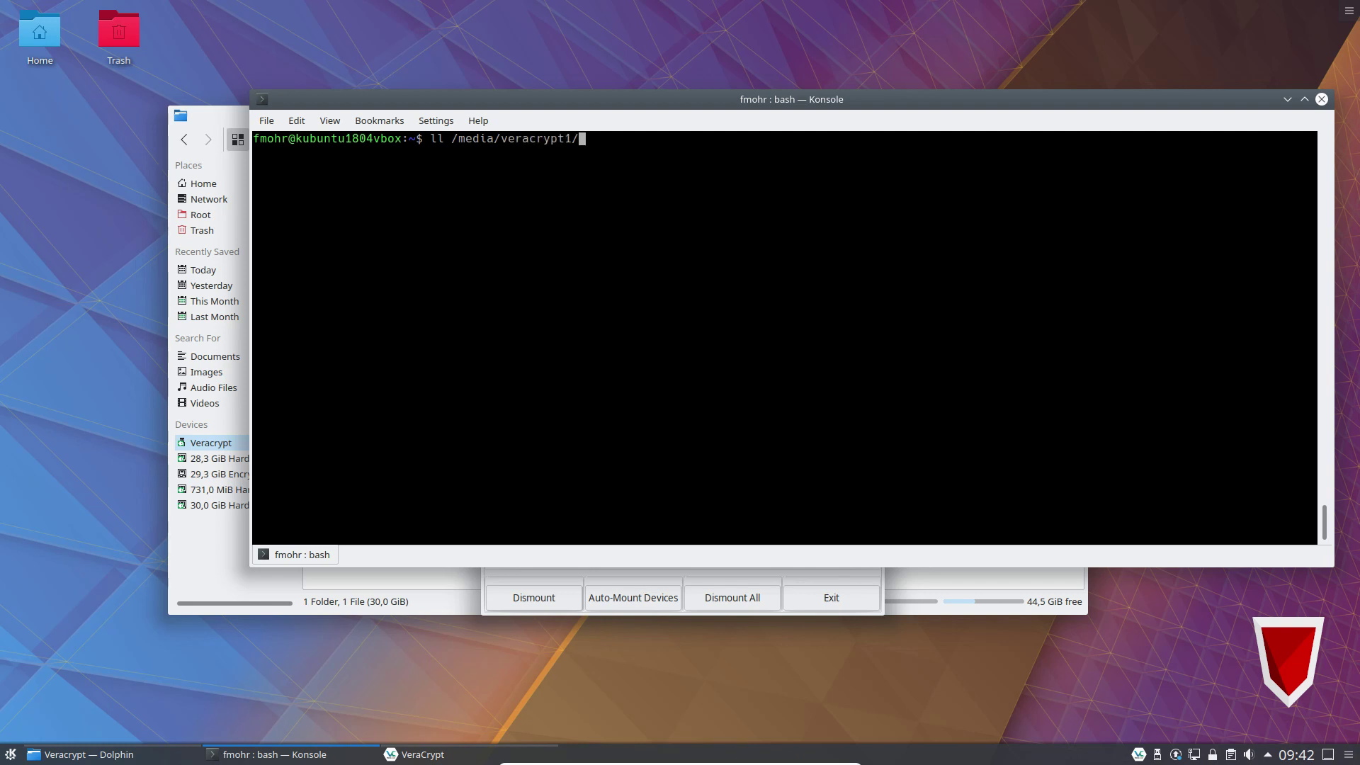
{"action": "key", "text": "Return"}
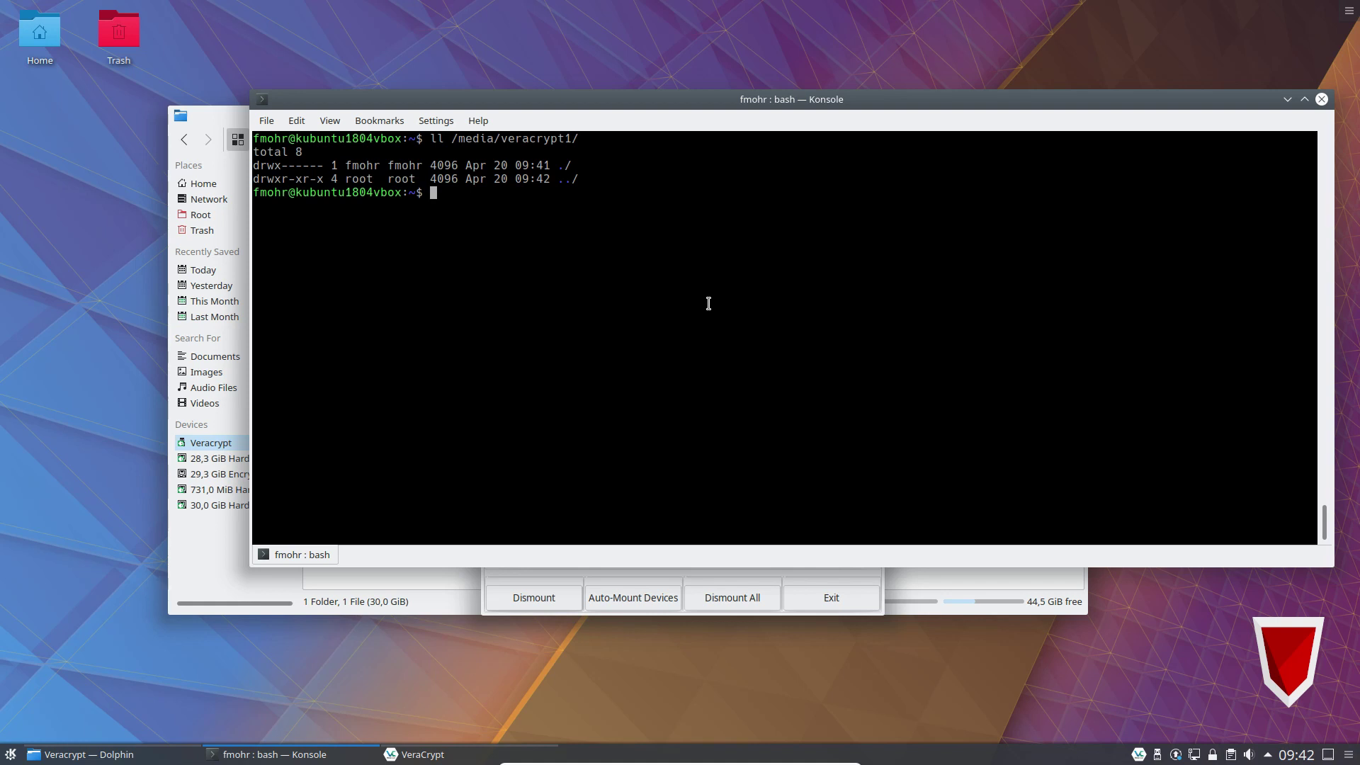
{"action": "type", "text": "mkdir /media/veracrypt1/"}
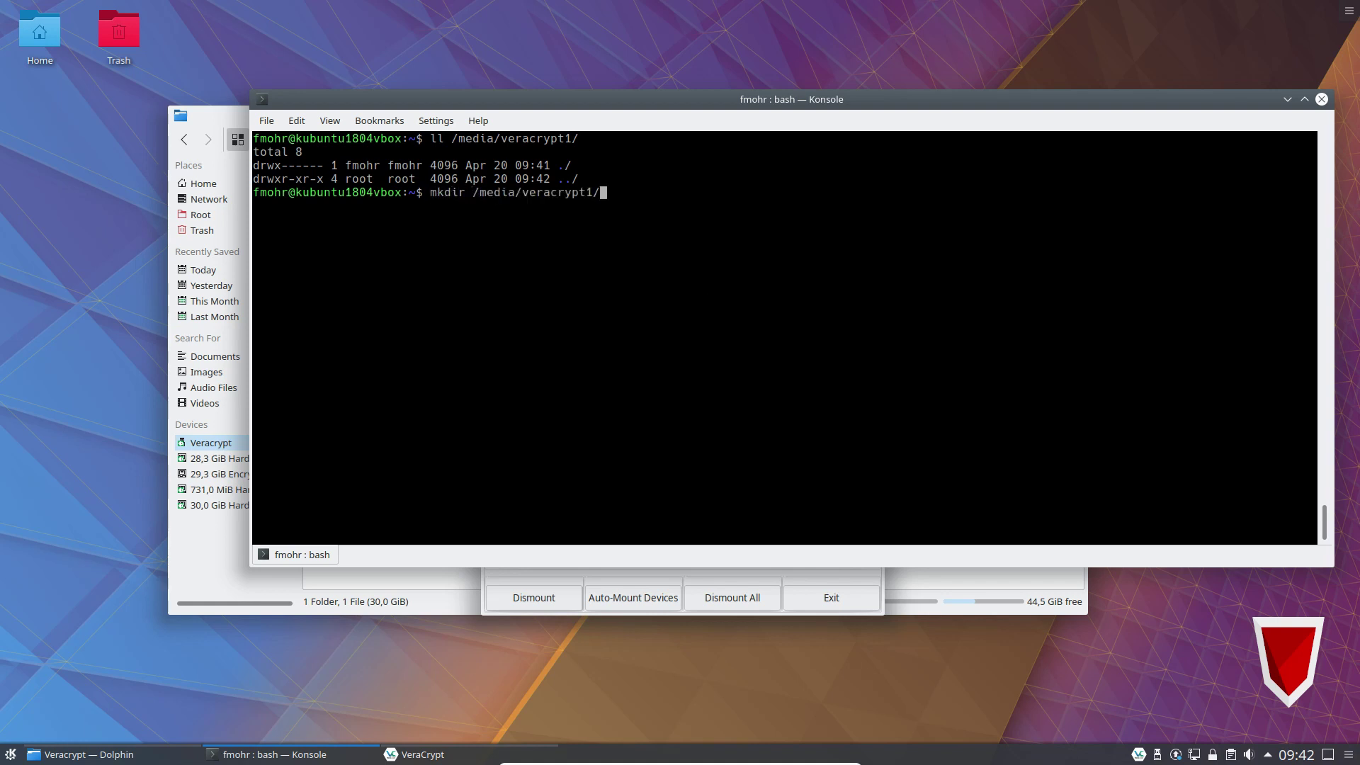
{"action": "type", "text": "neuerordern"}
{"action": "key", "text": "BackSpace"}
{"action": "key", "text": "Return"}
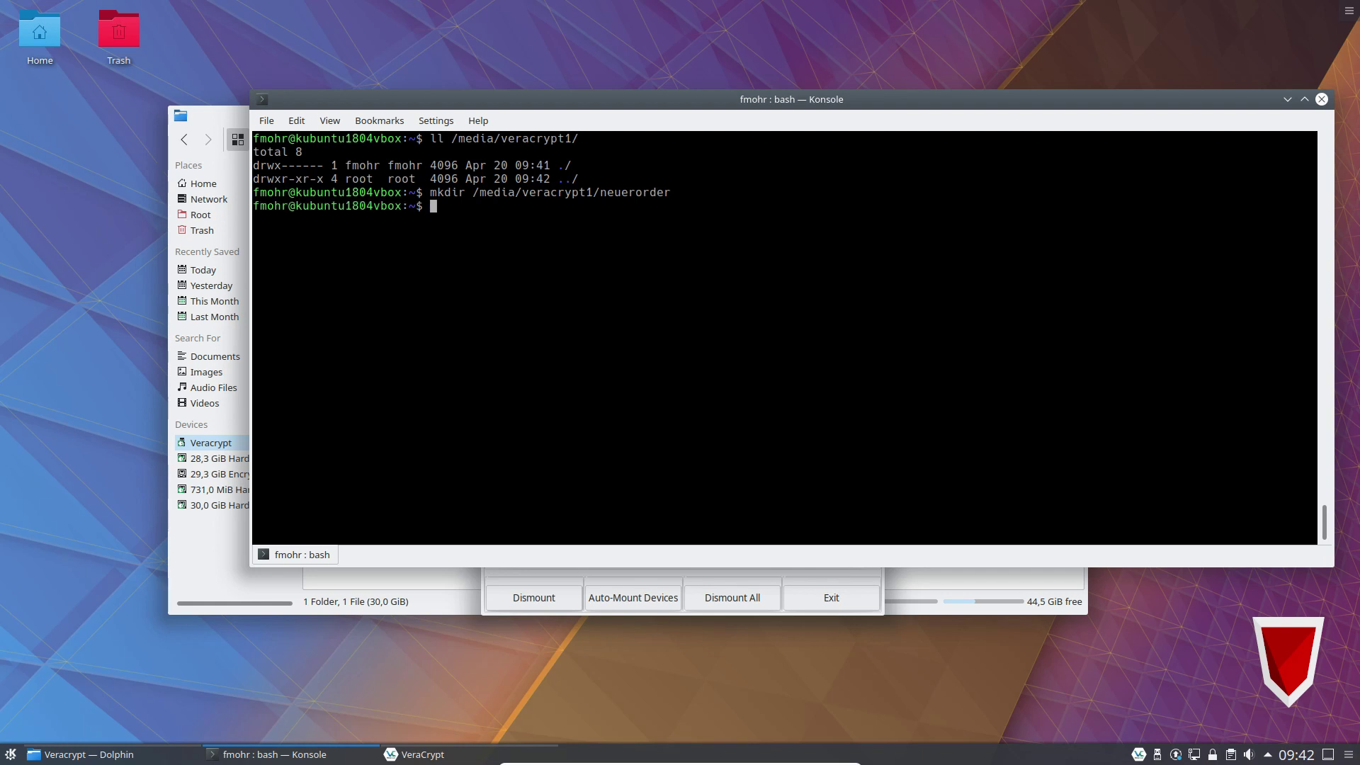
Create neuerorder/test in vi containing the word 'secret' and save it with :wq.
{"action": "type", "text": "vi"}
{"action": "key", "text": "alt+period"}
{"action": "type", "text": "/test"}
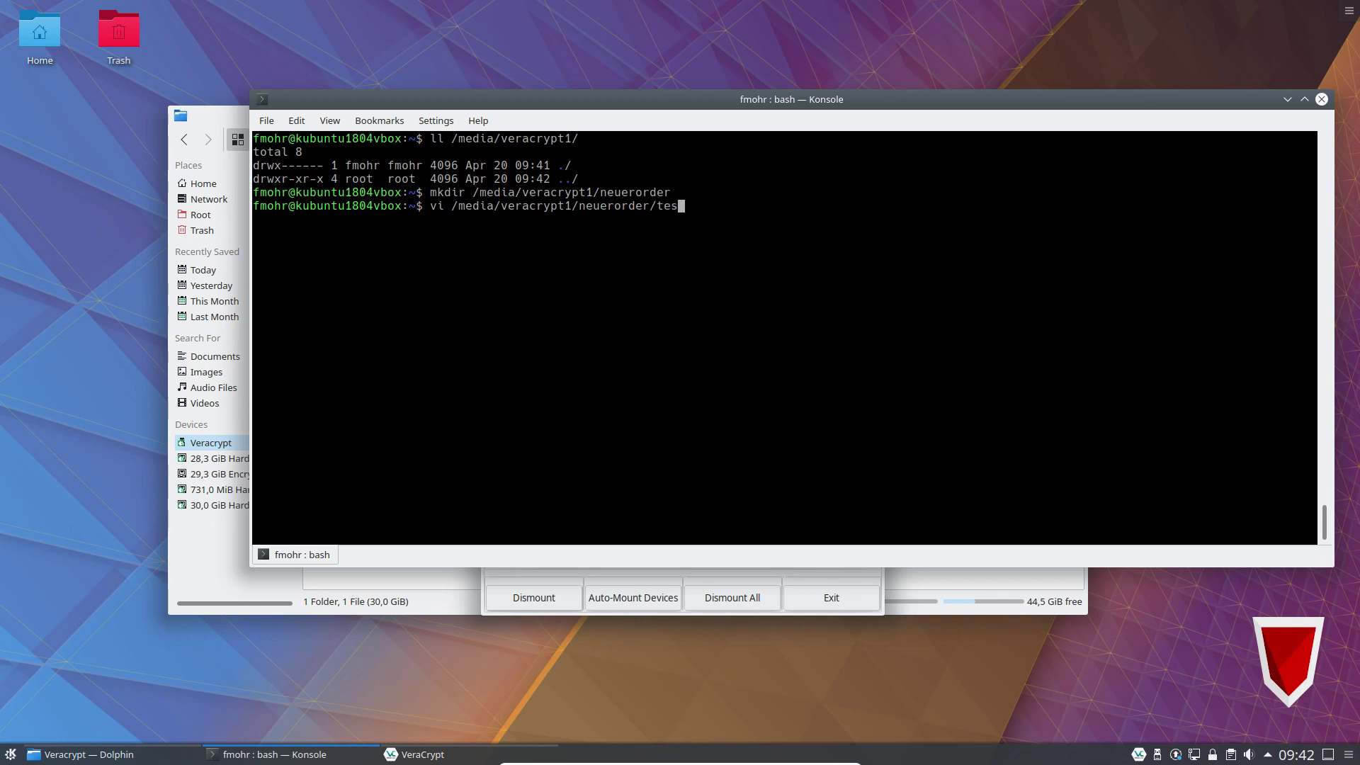
{"action": "key", "text": "Return"}
{"action": "type", "text": "isecret"}
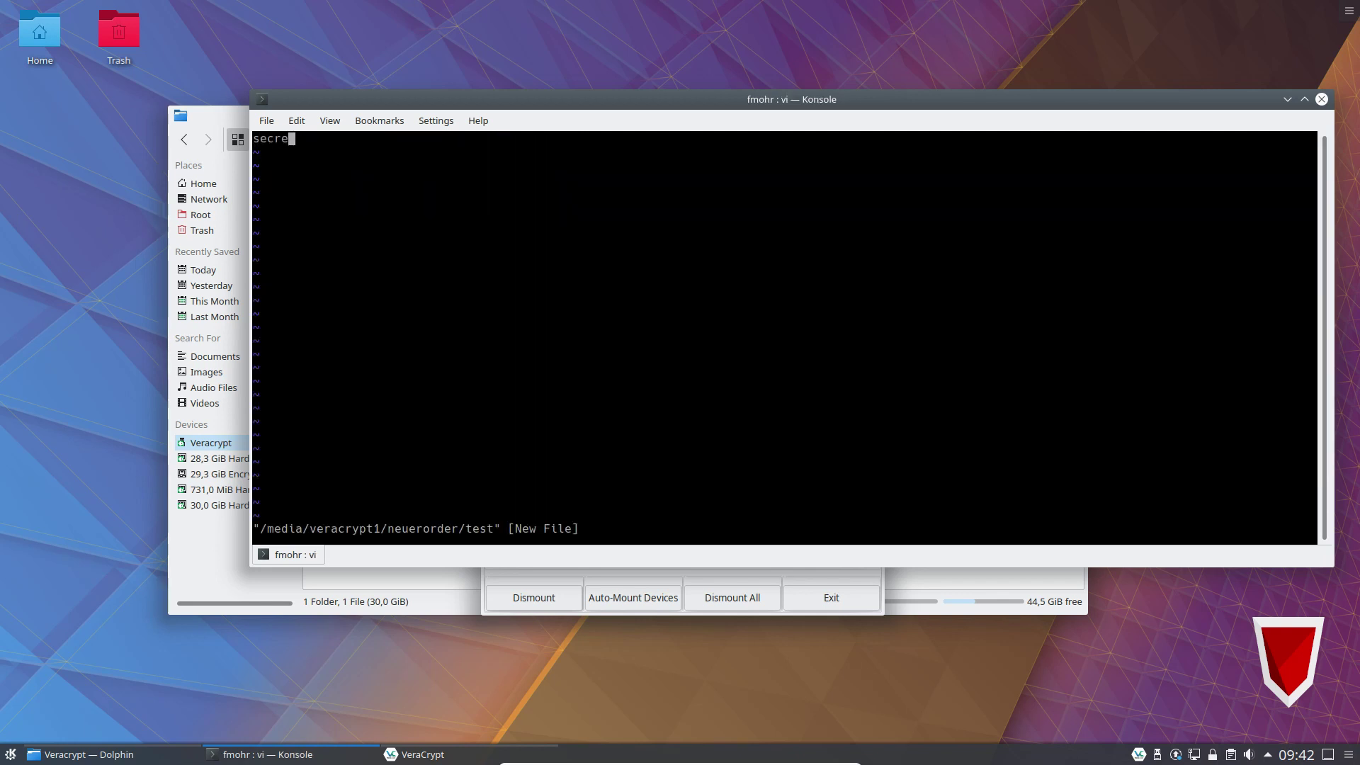
{"action": "key", "text": "Escape"}
{"action": "type", "text": ":wq"}
{"action": "key", "text": "Return"}
Print the test file with cat to confirm it reads 'secret'.
{"action": "type", "text": "cat"}
{"action": "key", "text": "alt+period"}
{"action": "key", "text": "Return"}
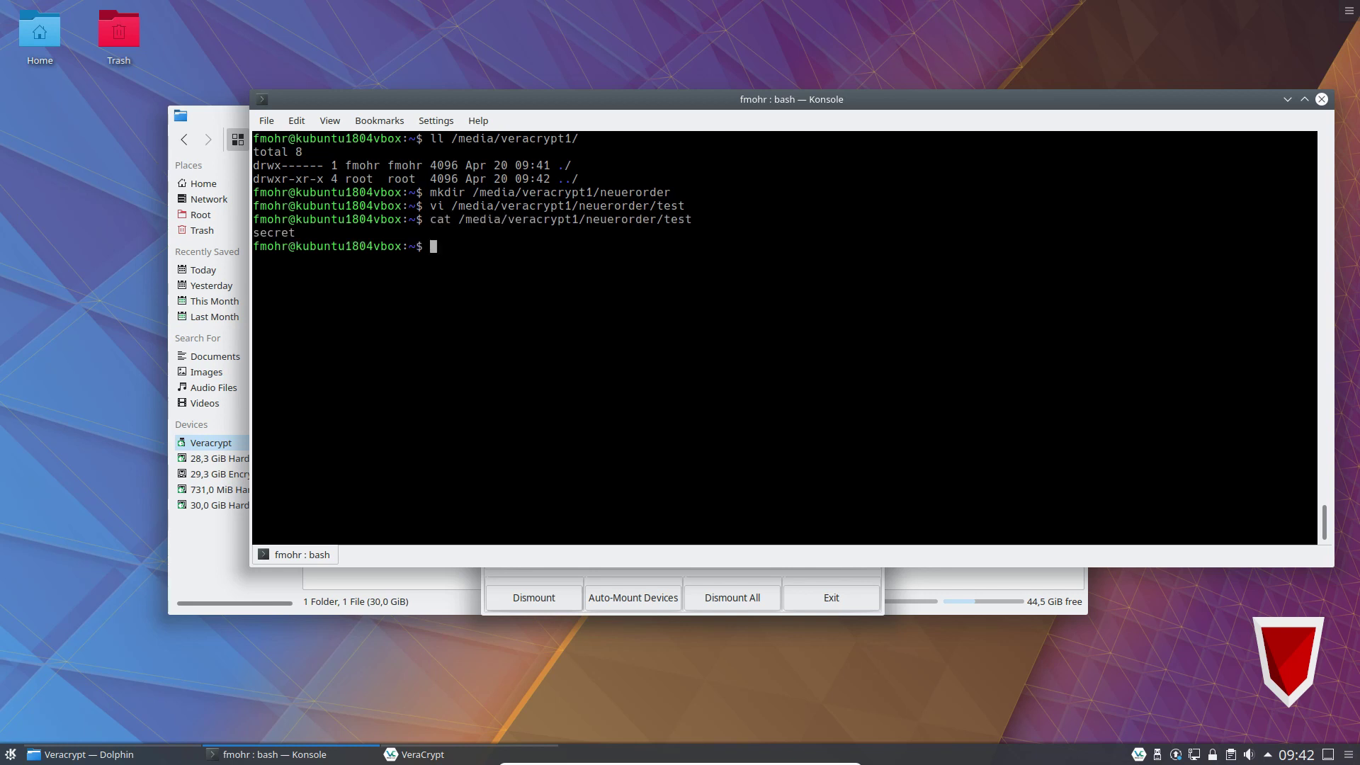
{"action": "type", "text": "ll"}
{"action": "key", "text": "BackSpace"}
{"action": "key", "text": "BackSpace"}
{"action": "key", "text": "BackSpace"}
Dismount the verschluesselt volume and quit VeraCrypt.
{"action": "key", "text": "alt+Tab"}
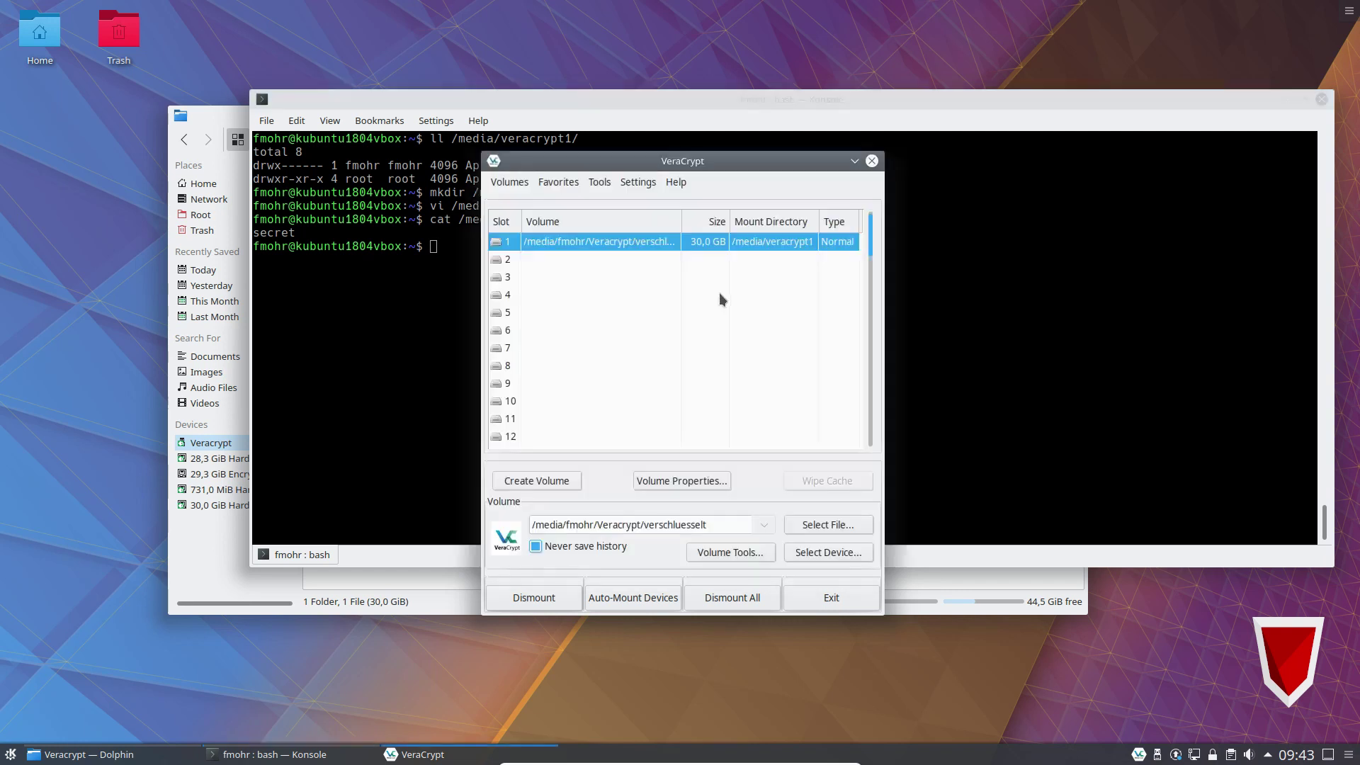
{"action": "left_click", "coordinate": [556, 594]}
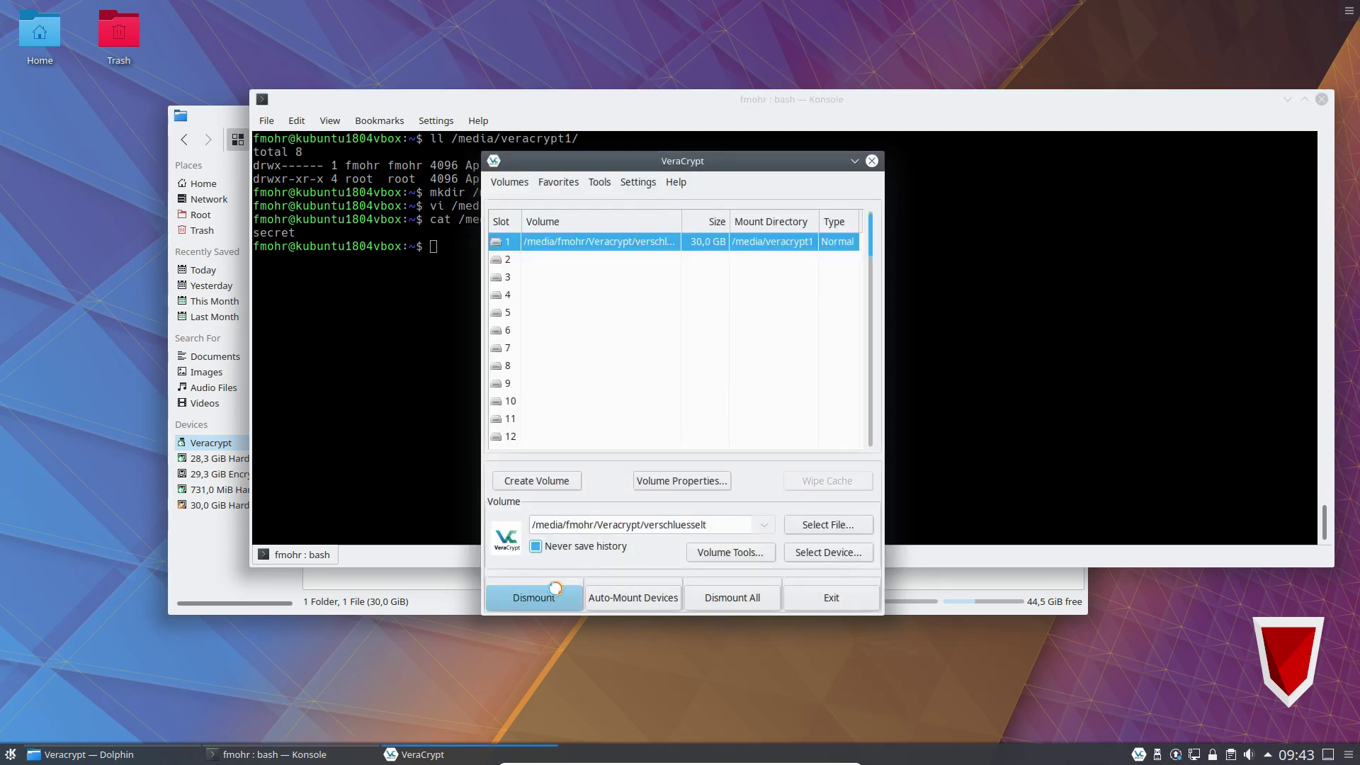
{"action": "left_click", "coordinate": [836, 599]}
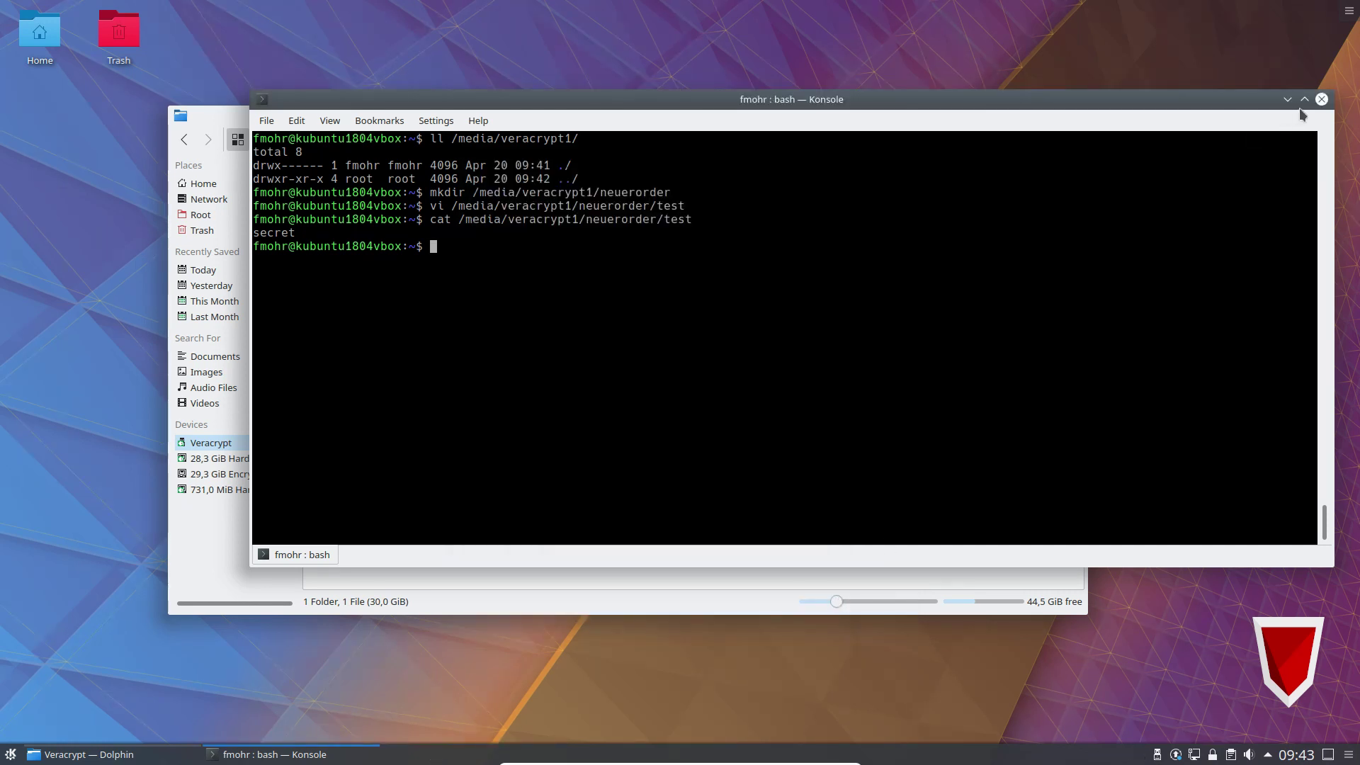
Close Konsole and Dolphin, then safely eject the removable stick.
{"action": "left_click", "coordinate": [1320, 100]}
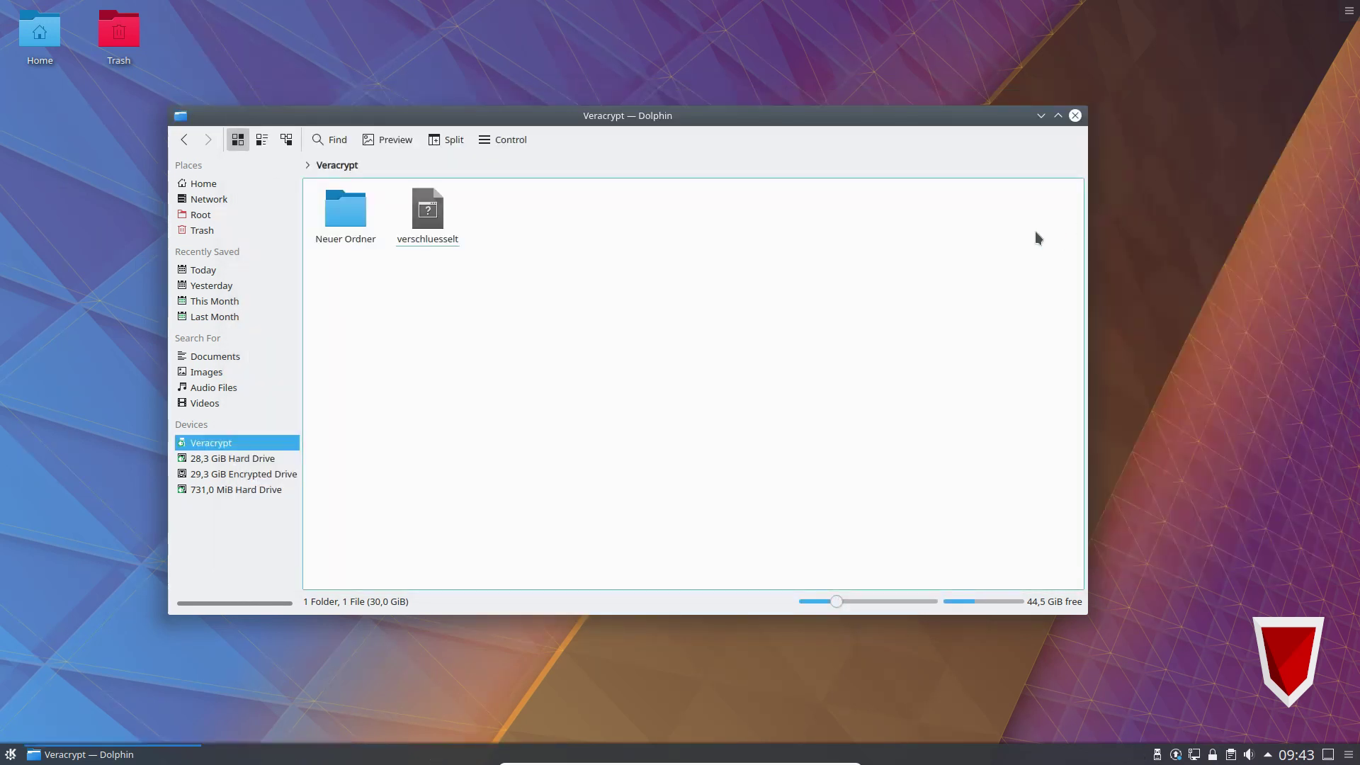
{"action": "left_click", "coordinate": [1074, 116]}
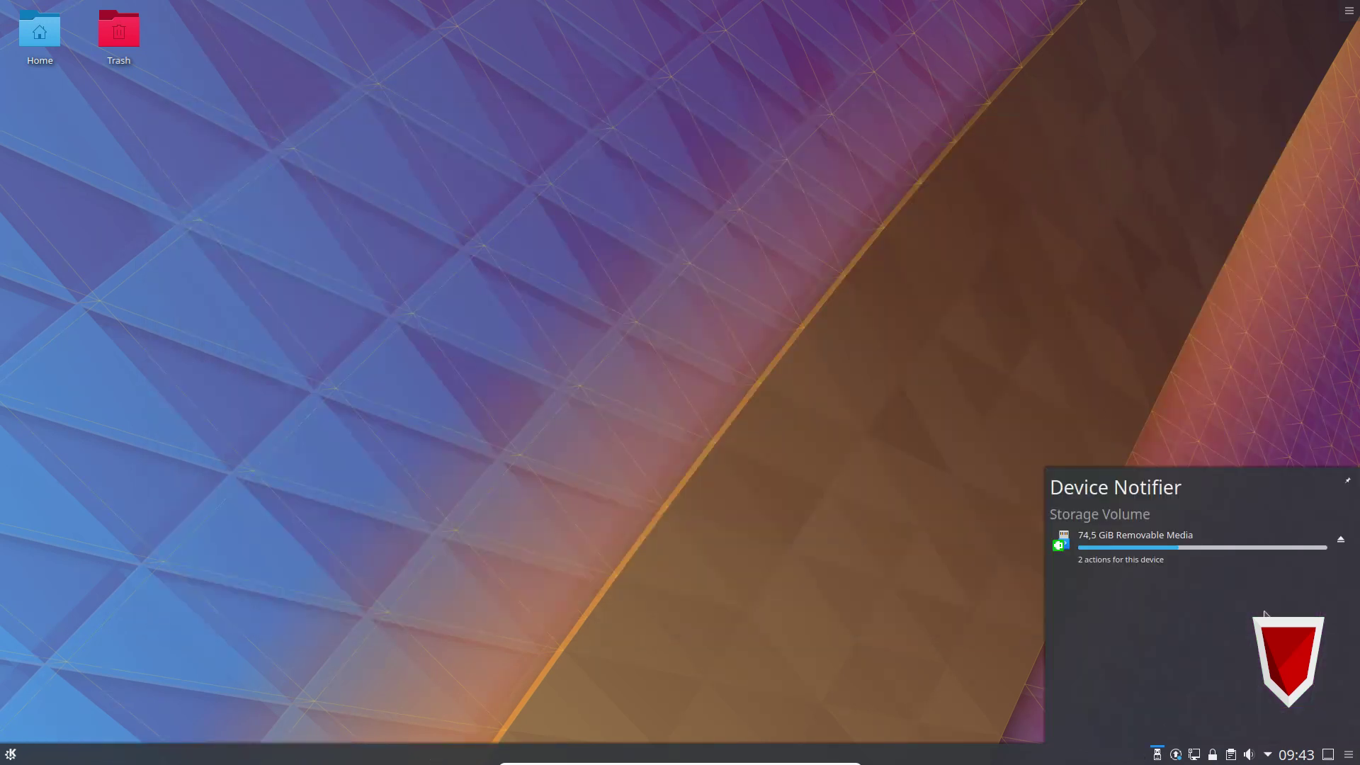
{"action": "left_click", "coordinate": [1345, 544]}
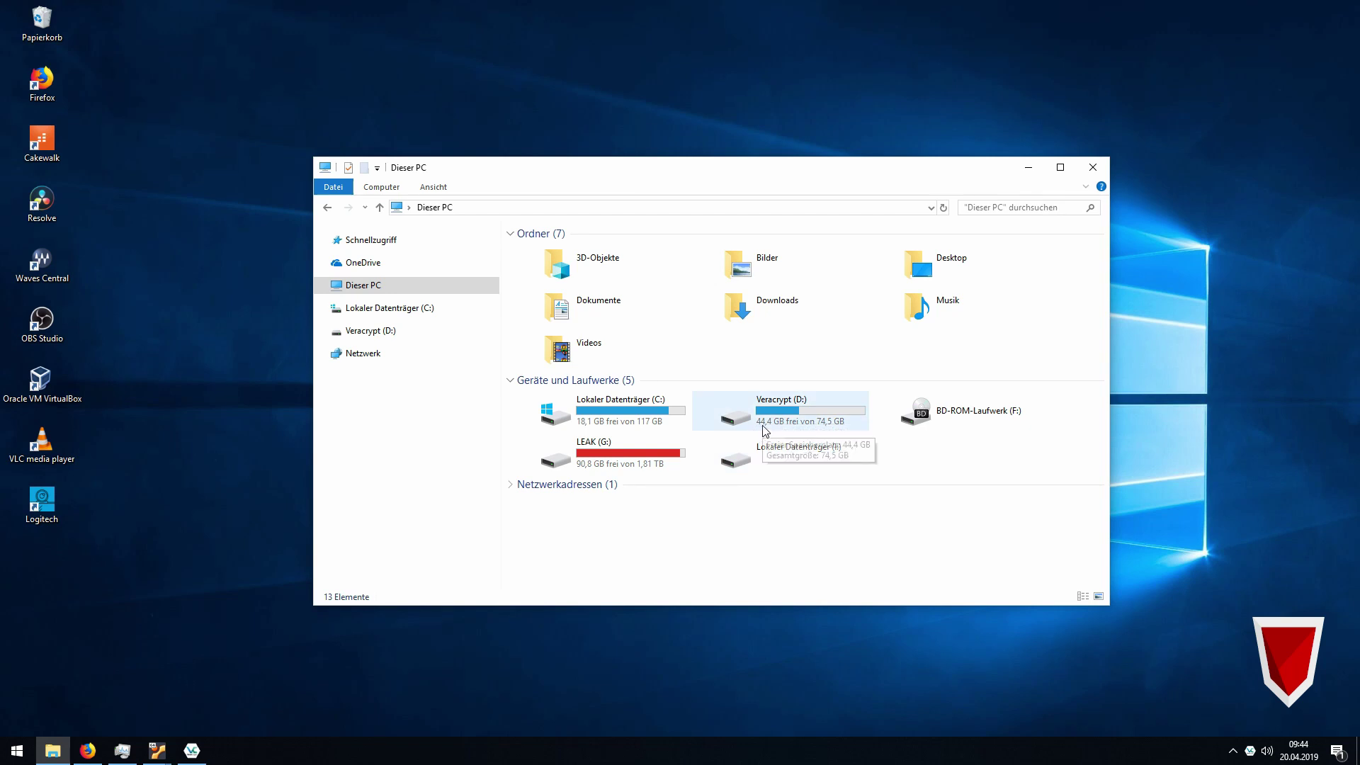
Open the Veracrypt (D:) drive and select the 30,0 GB verschluesselt container file.
{"action": "double_click", "coordinate": [808, 422]}
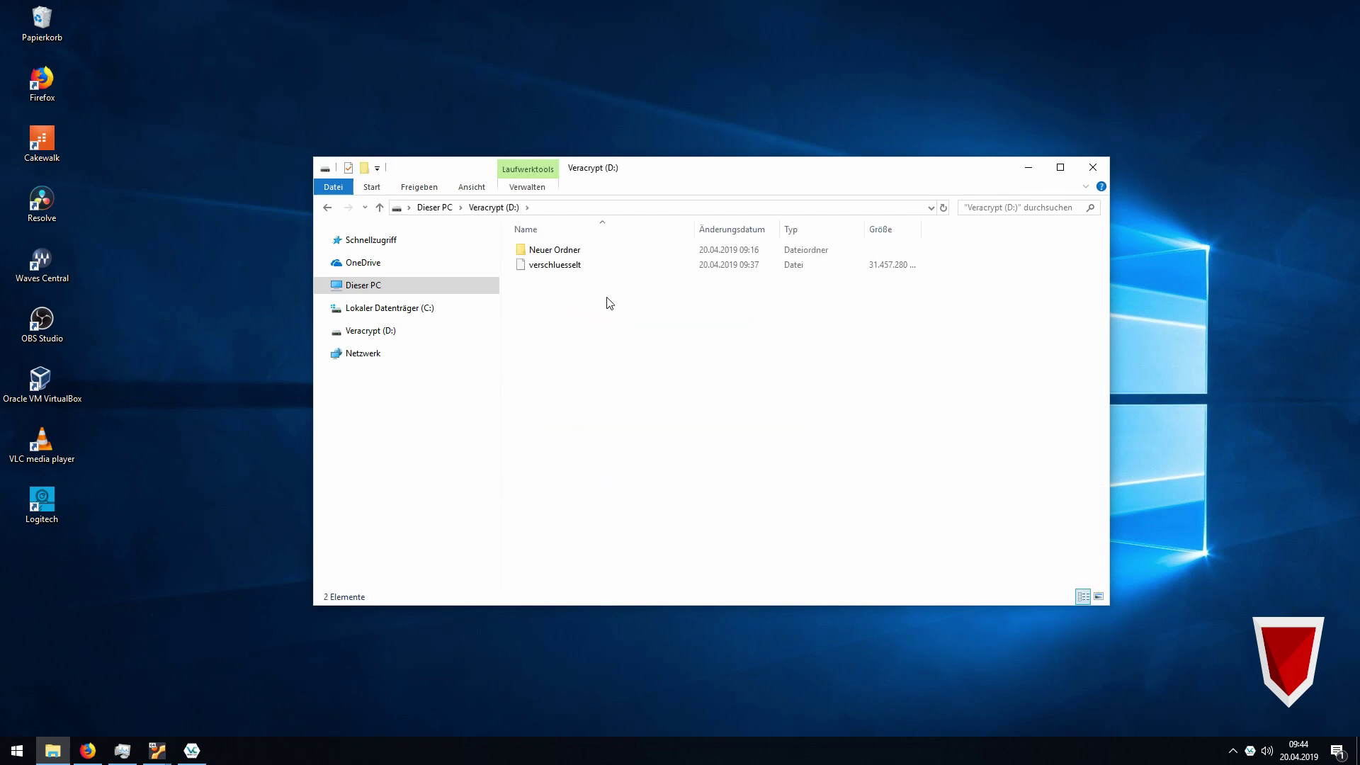
{"action": "left_click", "coordinate": [560, 268]}
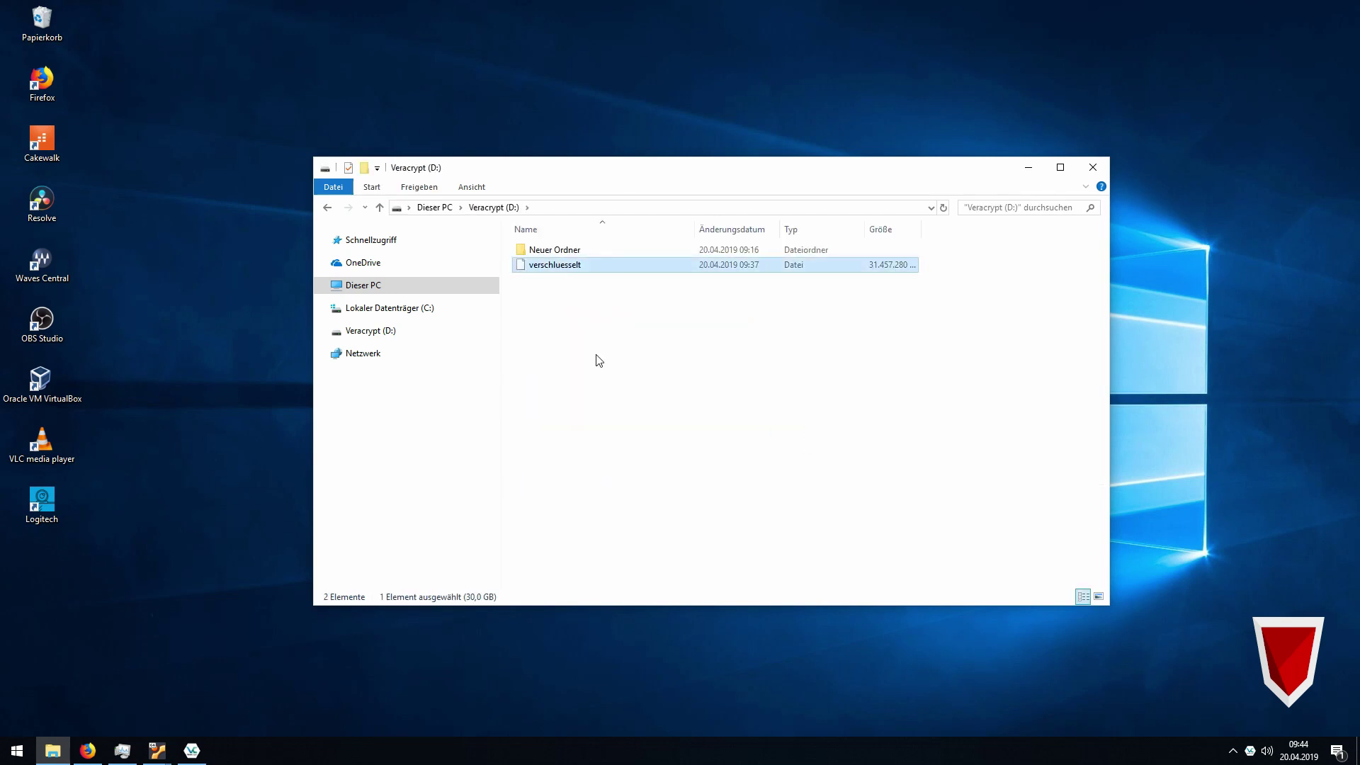
{"action": "left_click", "coordinate": [192, 750]}
Mount D:\verschluesselt as drive A: with the volume password.
{"action": "left_click", "coordinate": [817, 456]}
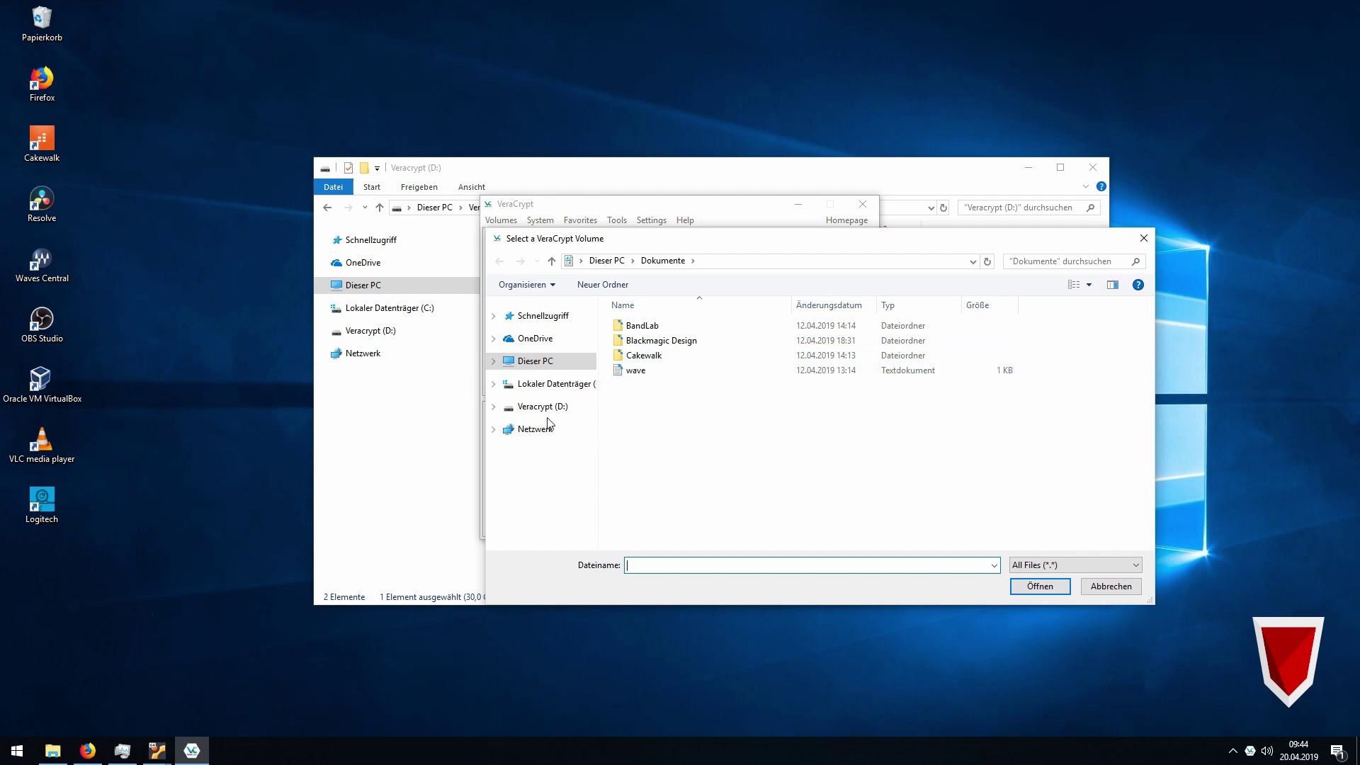
{"action": "left_click", "coordinate": [542, 406]}
{"action": "left_click", "coordinate": [653, 342]}
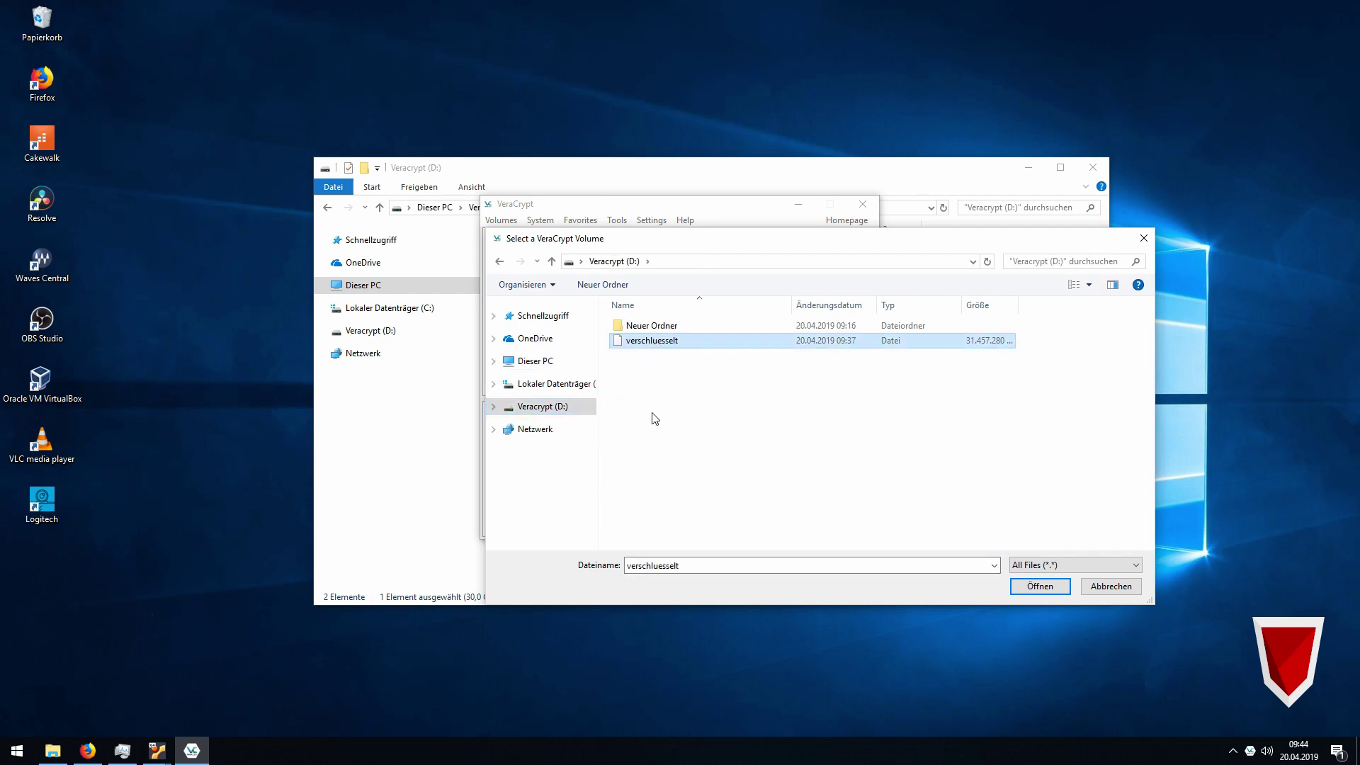
{"action": "left_click", "coordinate": [1040, 586]}
{"action": "left_click", "coordinate": [509, 260]}
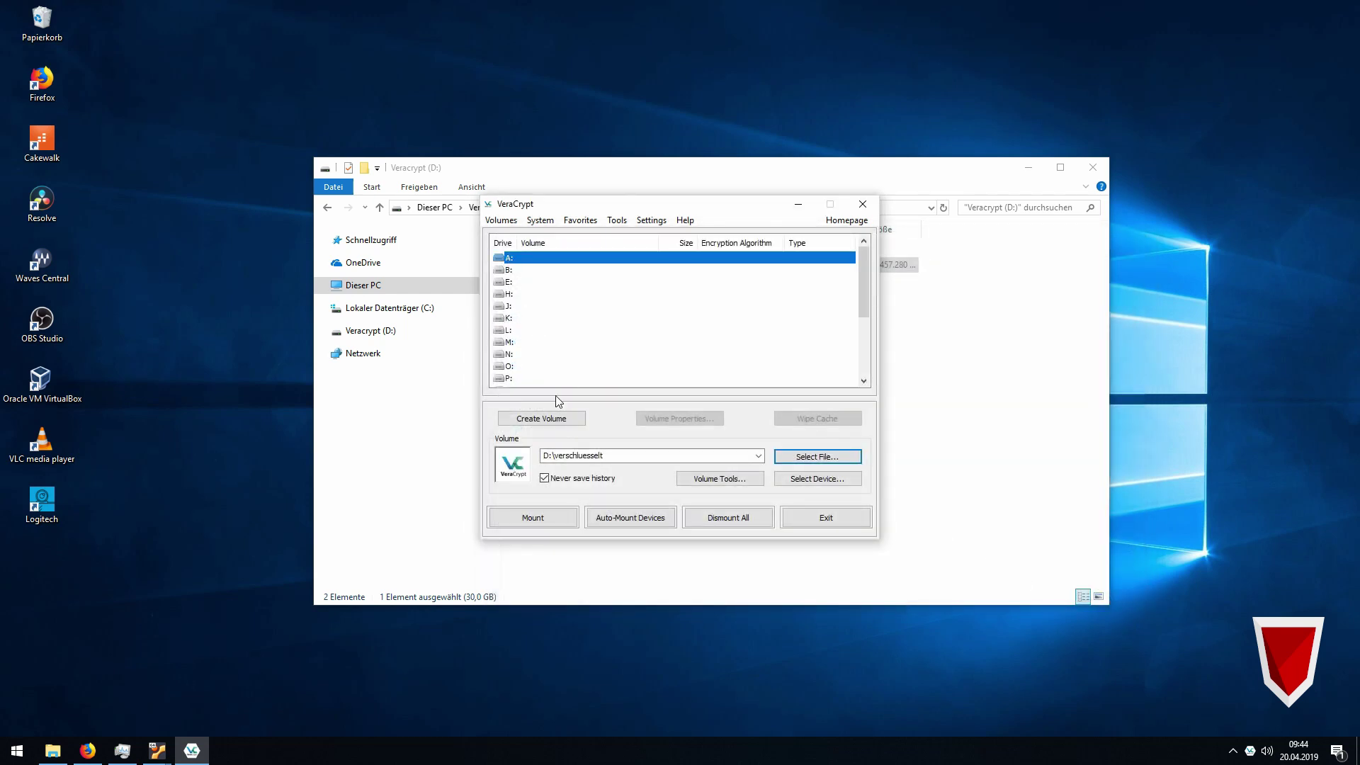
{"action": "left_click", "coordinate": [554, 525]}
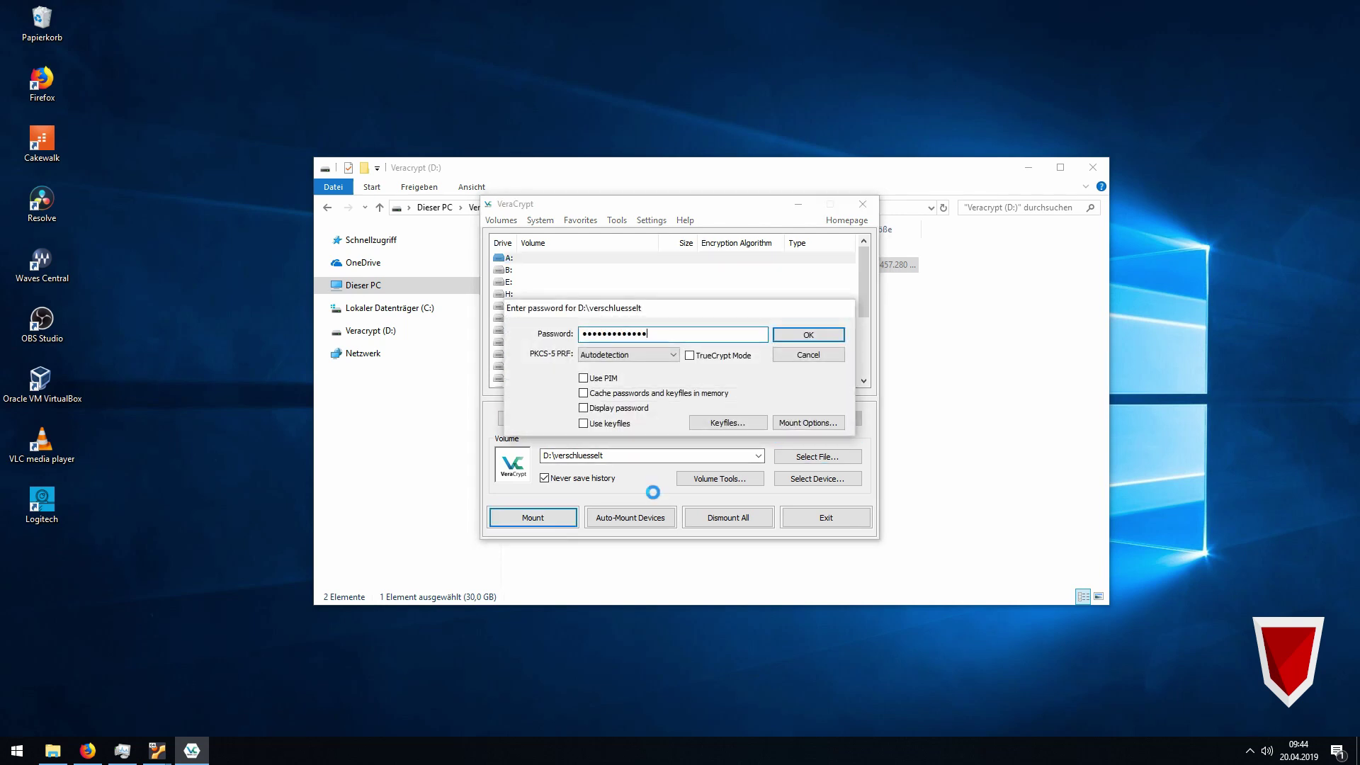
{"action": "key", "text": "Return"}
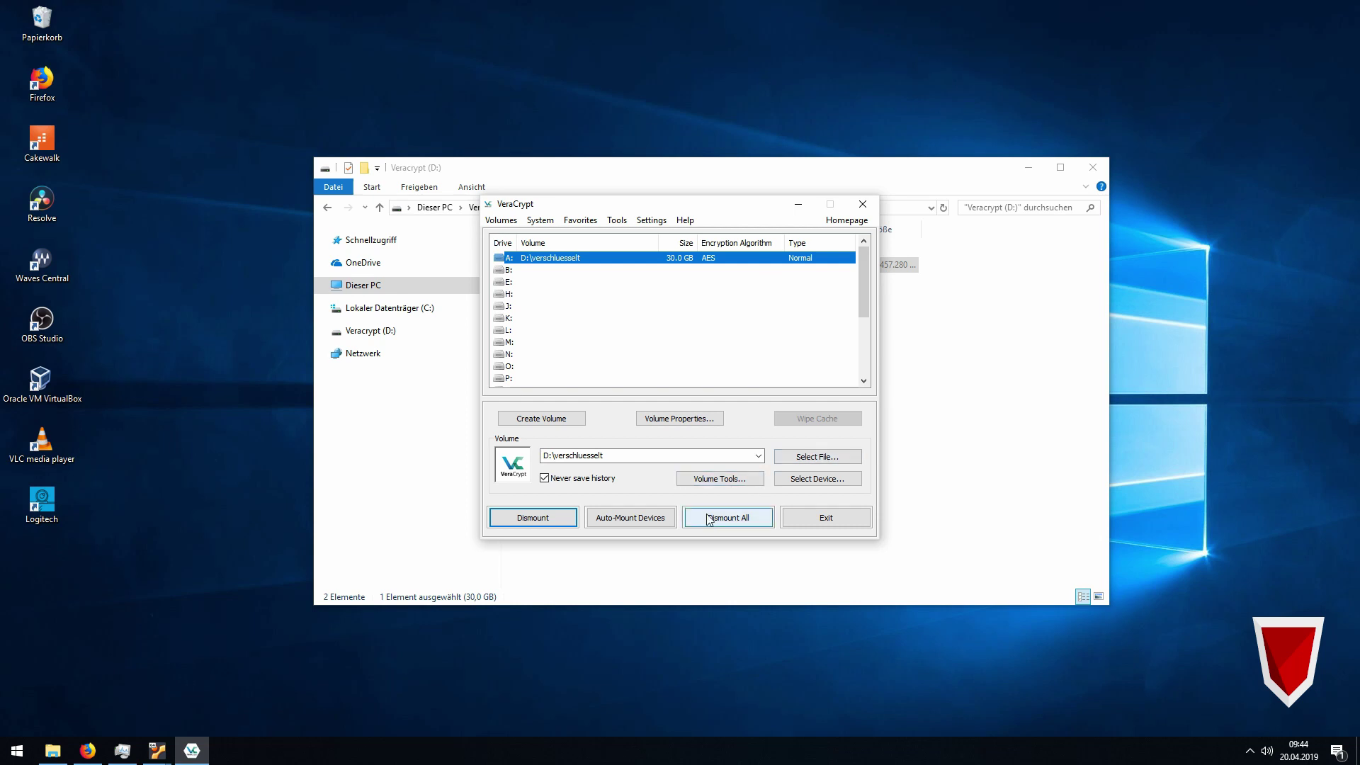
{"action": "left_click", "coordinate": [967, 442]}
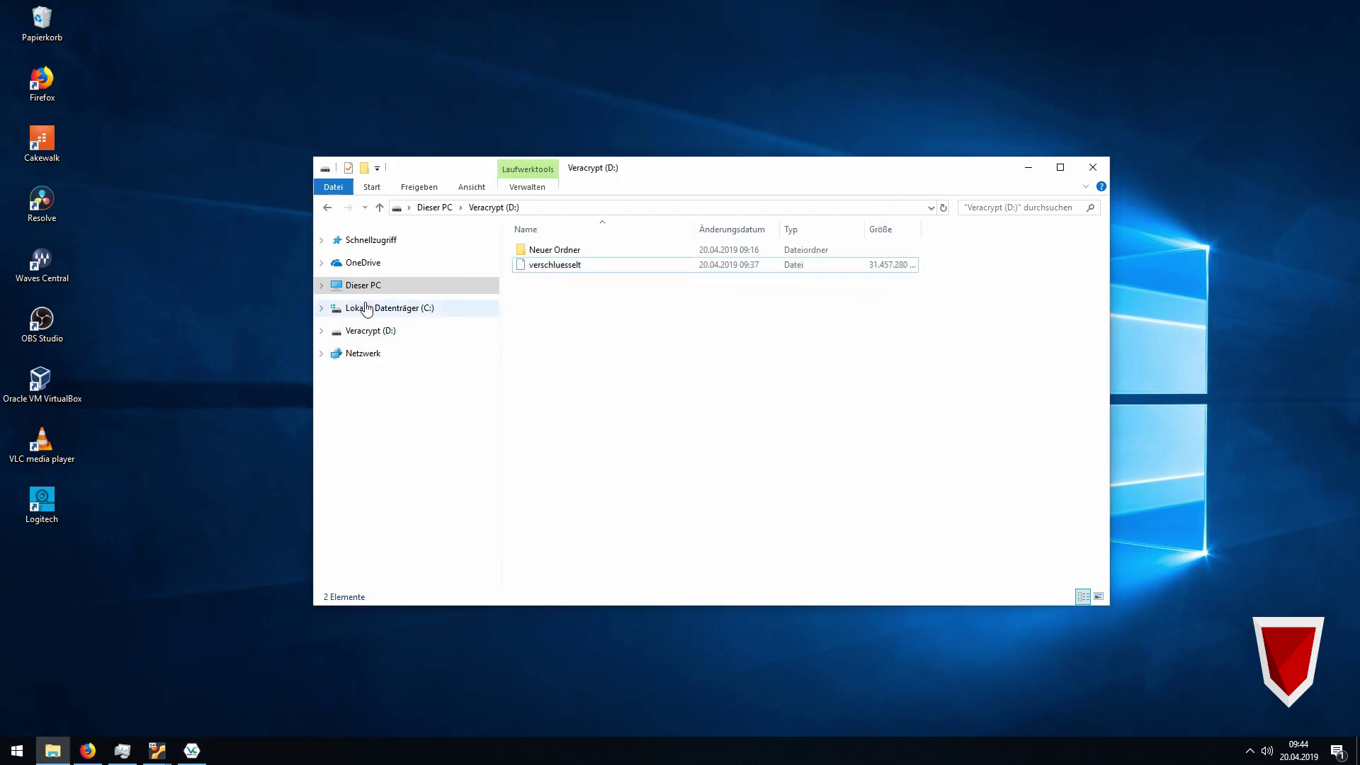
Open neuerorder\test from drive A: in Editor (Notepad), showing 'secret'.
{"action": "left_click", "coordinate": [365, 290]}
{"action": "double_click", "coordinate": [643, 408]}
{"action": "left_click", "coordinate": [544, 257]}
{"action": "double_click", "coordinate": [544, 256]}
{"action": "right_click", "coordinate": [541, 255]}
{"action": "mouse_move", "coordinate": [499, 286]}
{"action": "left_click", "coordinate": [500, 263]}
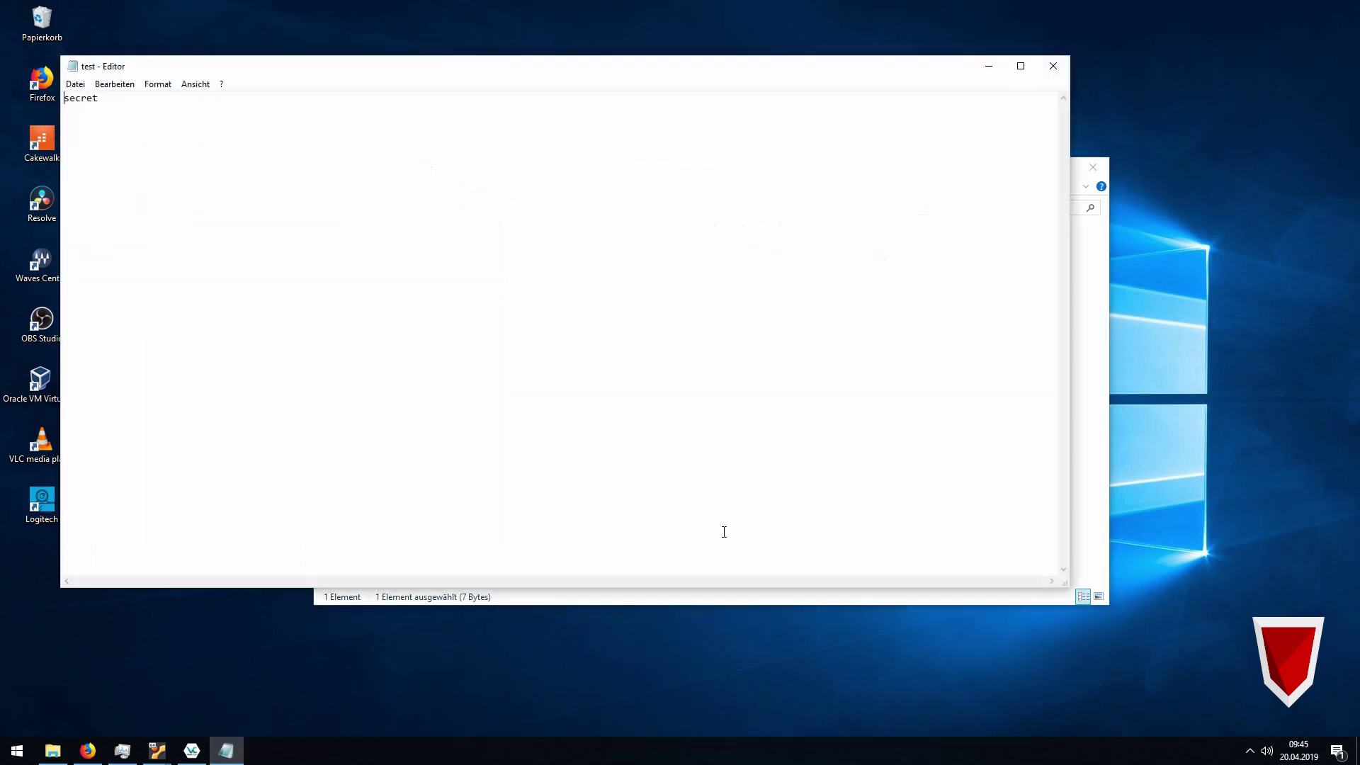